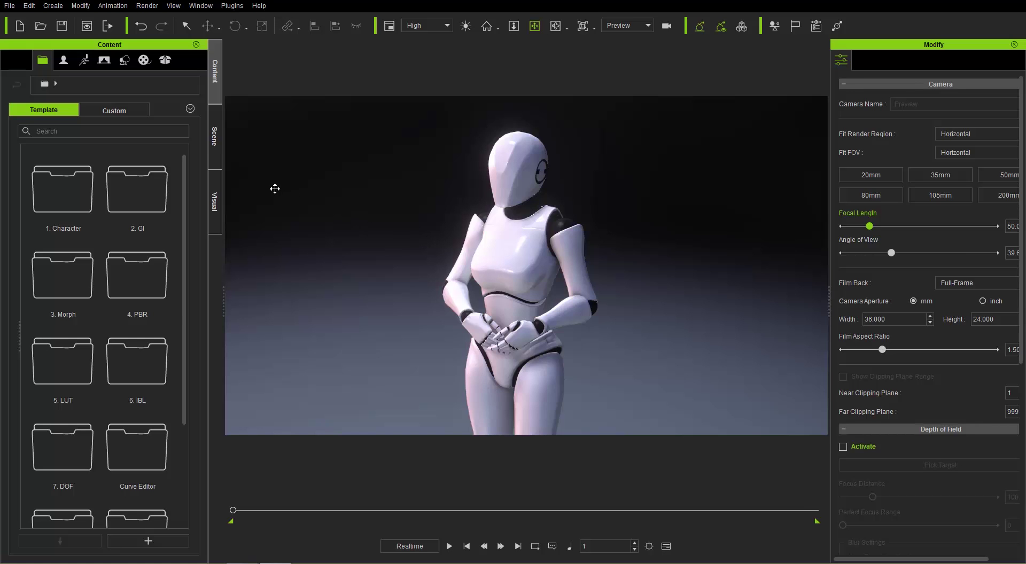
View the Scene Manager and the Visual Settings, and return to the Content Manager
left_click(215, 140)
left_click(216, 217)
left_click(215, 80)
Hide the Content Manager and show it again
left_click(201, 6)
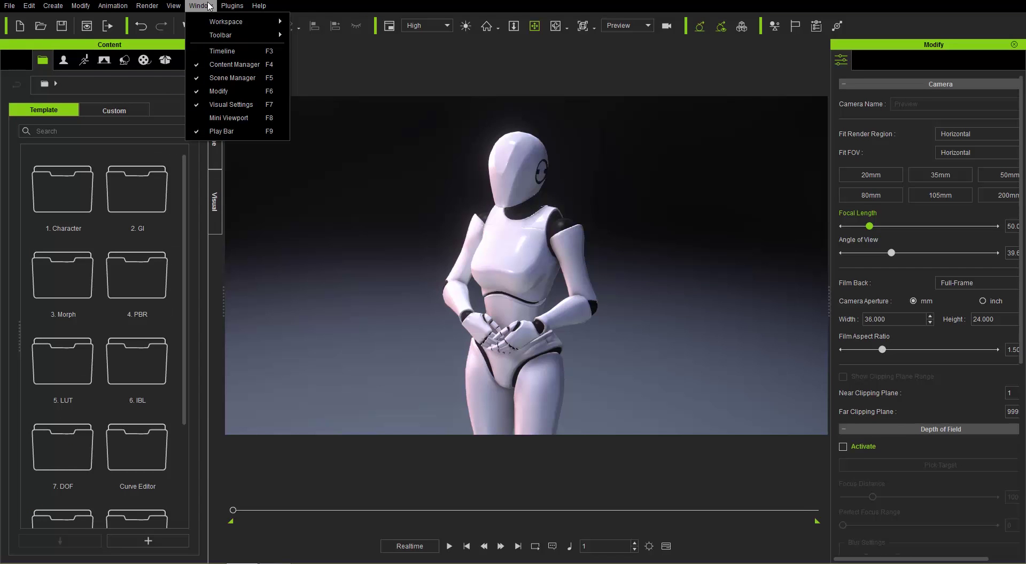
left_click(231, 67)
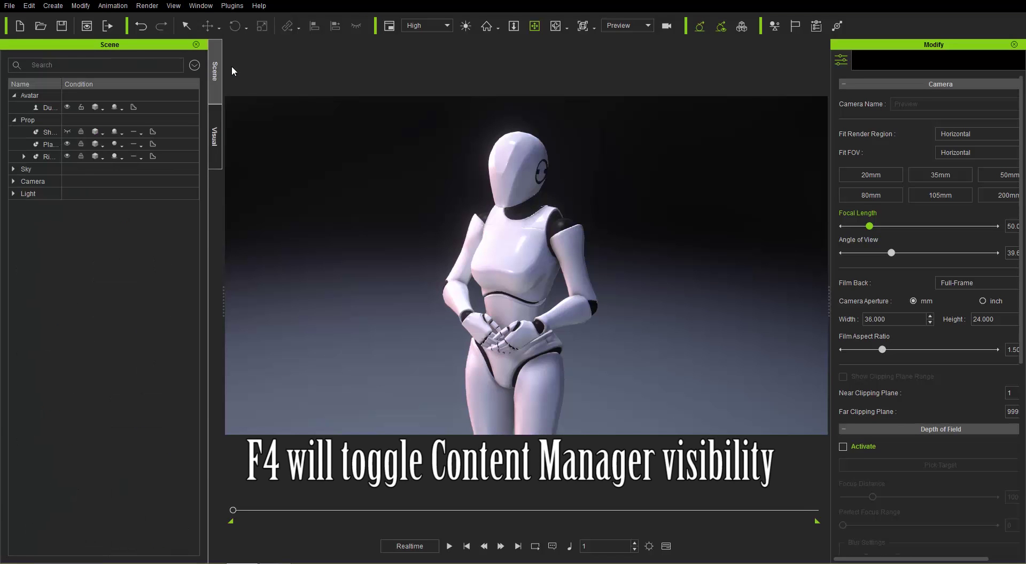
key("F4")
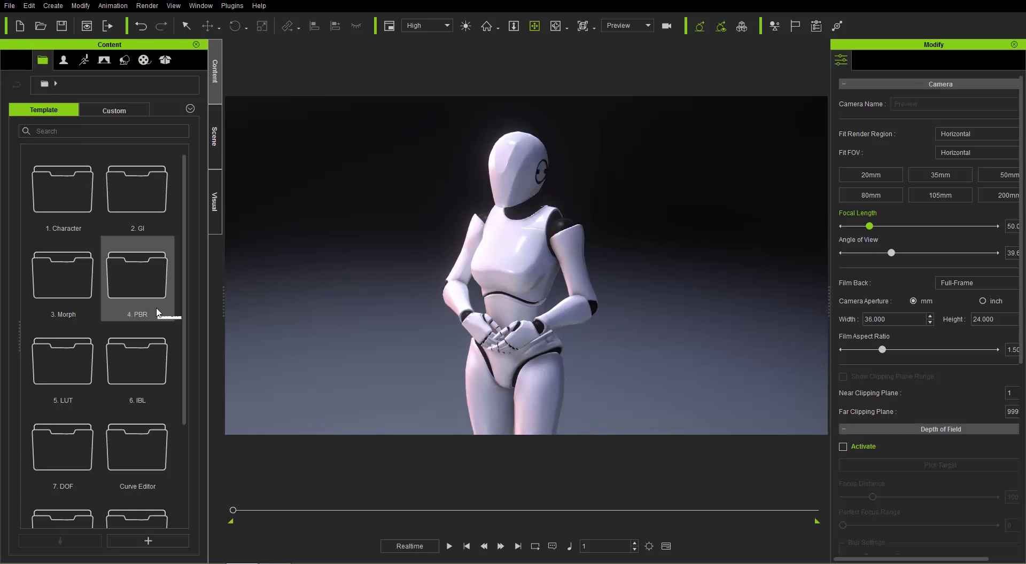
Browse the project templates in the 1. Character, 4. PBR and 7. DOF folders, returning to the project root
left_click_drag(184, 267, 196, 244)
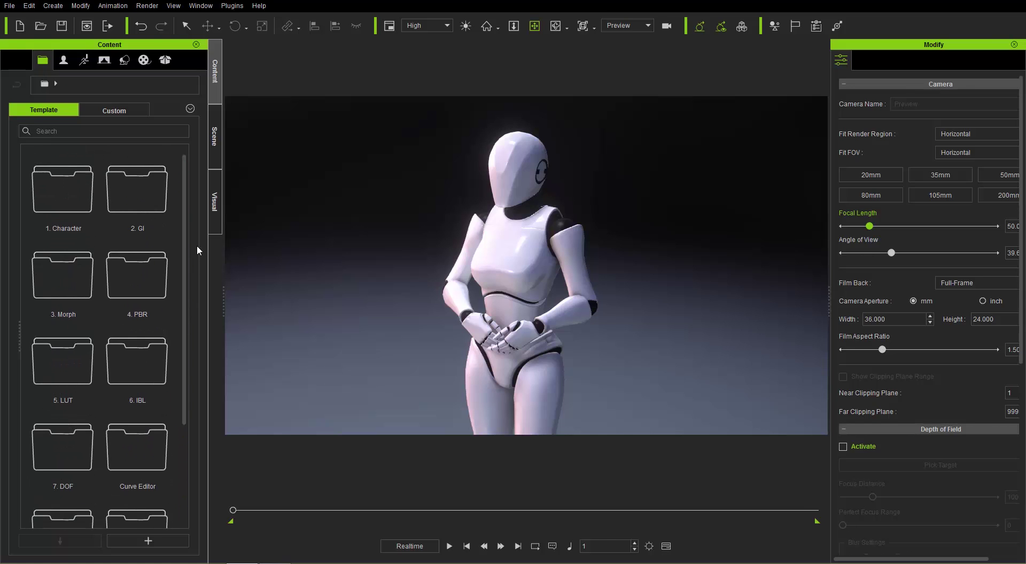
double_click(71, 197)
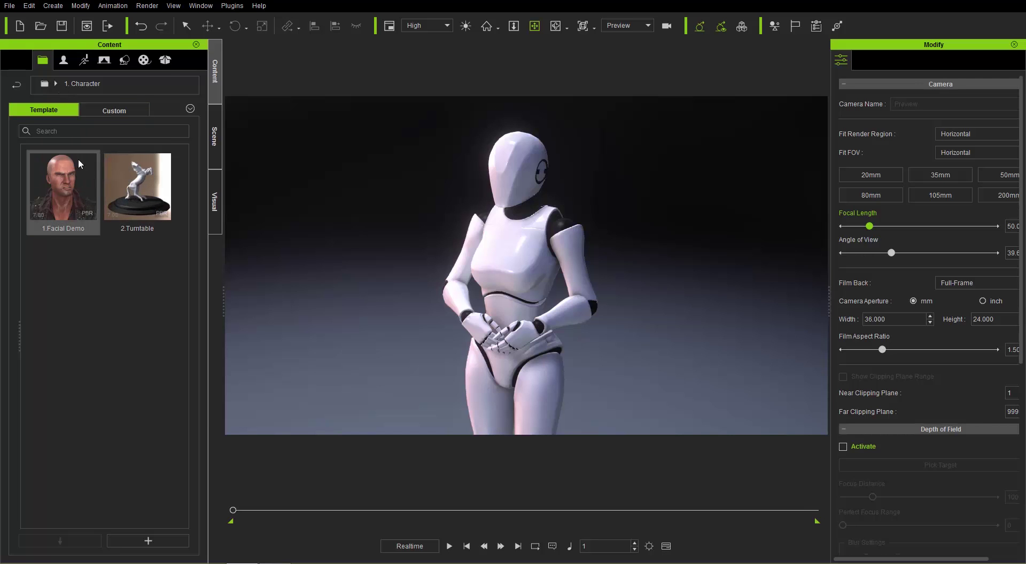
left_click(17, 86)
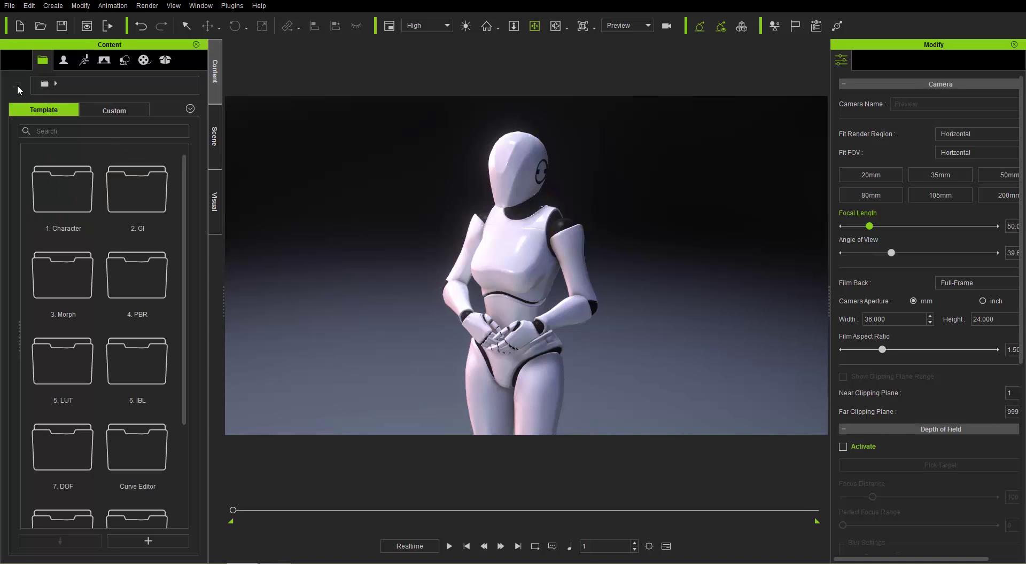
double_click(143, 281)
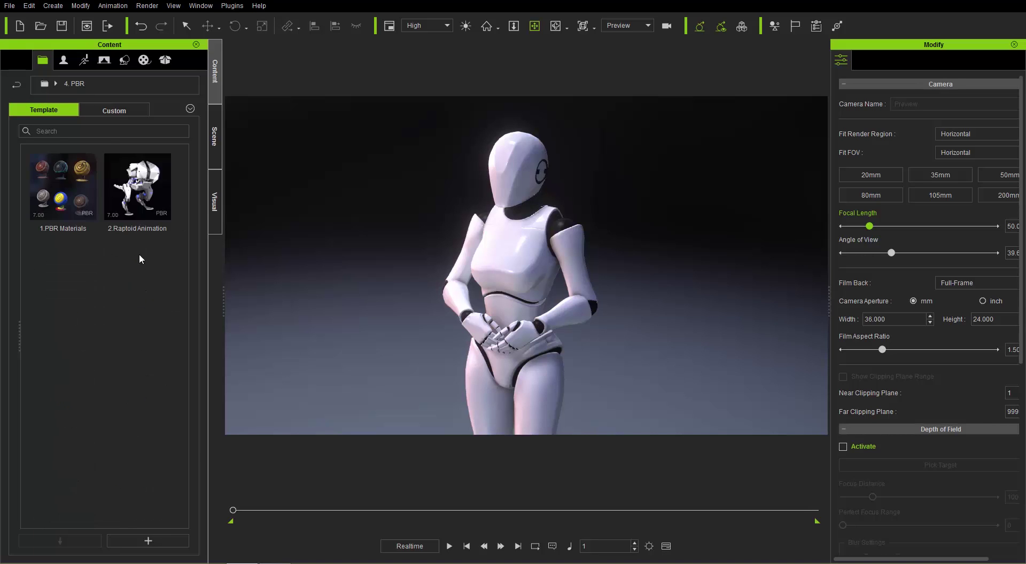
left_click(16, 85)
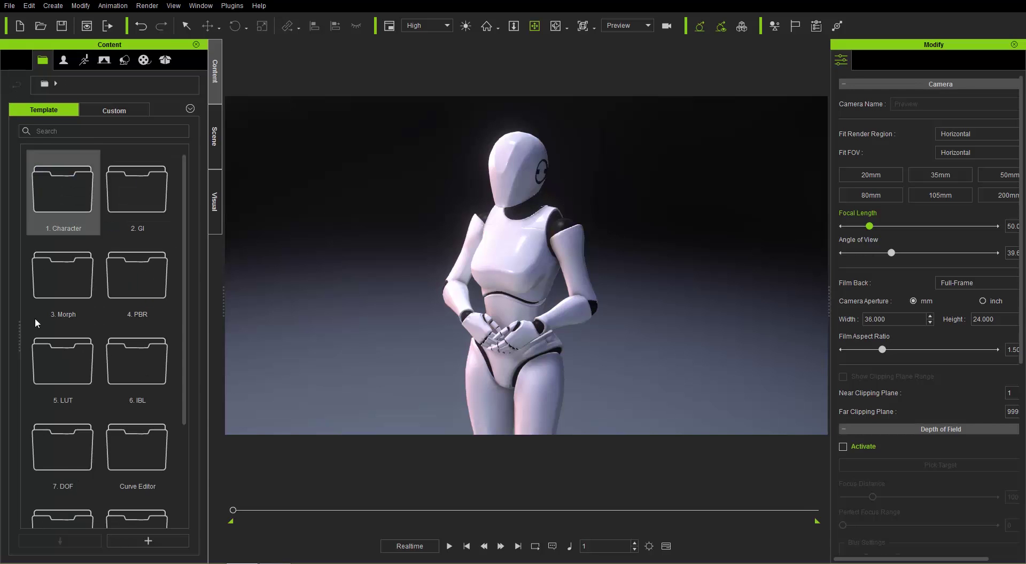
double_click(79, 451)
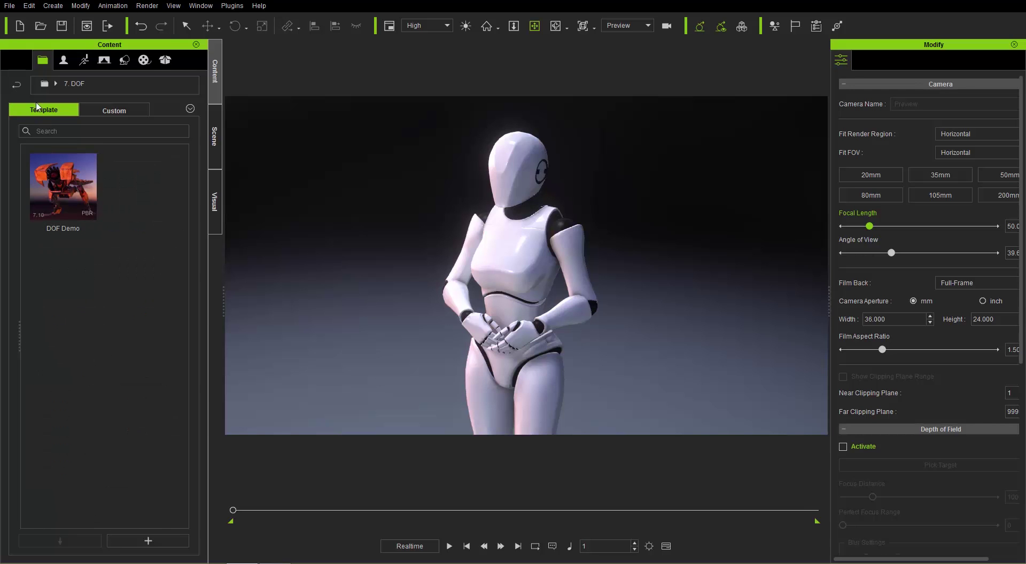
left_click(18, 85)
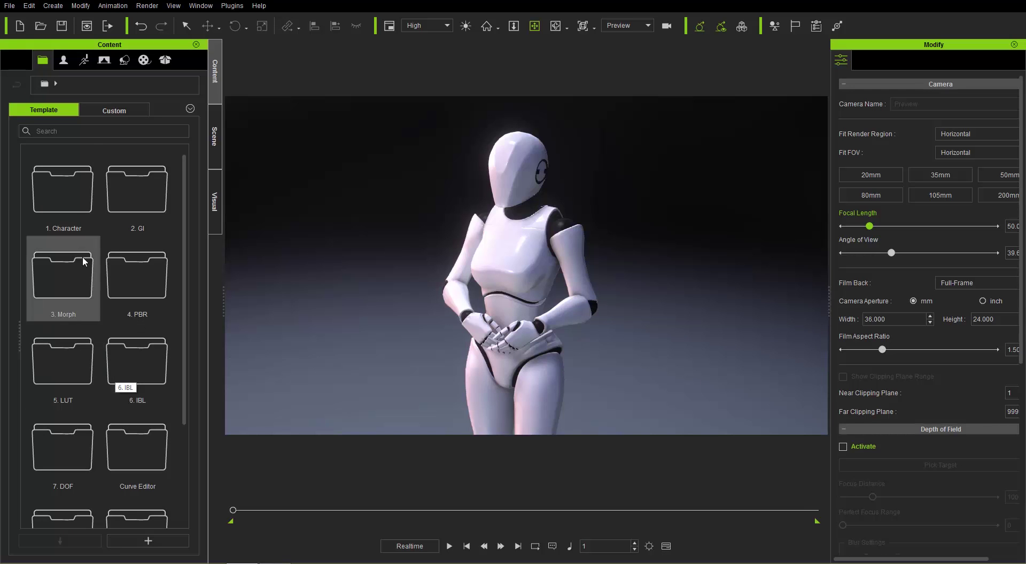
Browse the actor library's Character folder and its Stylized Character Morphs subfolder, returning to the actor root
left_click(64, 65)
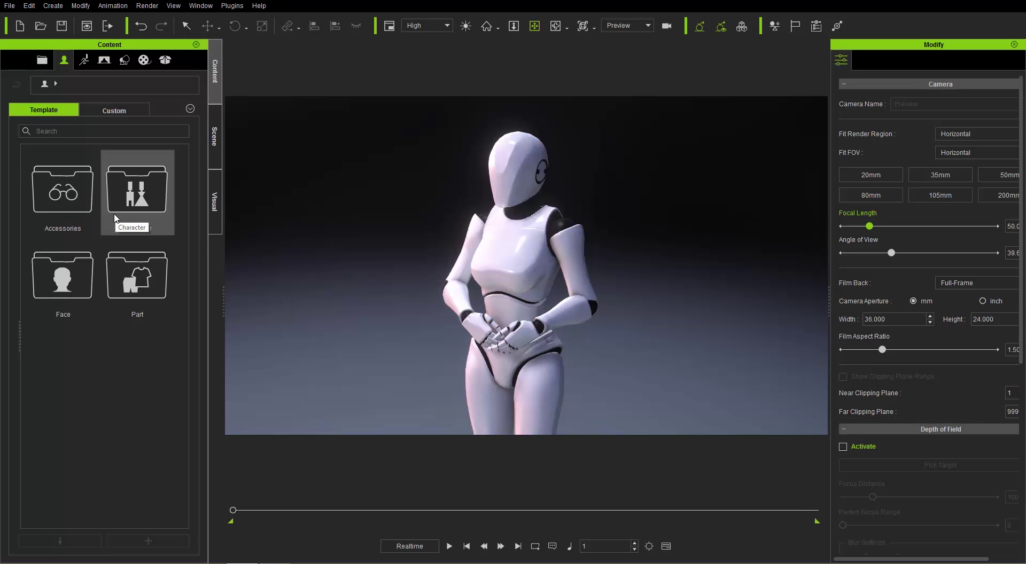
double_click(149, 185)
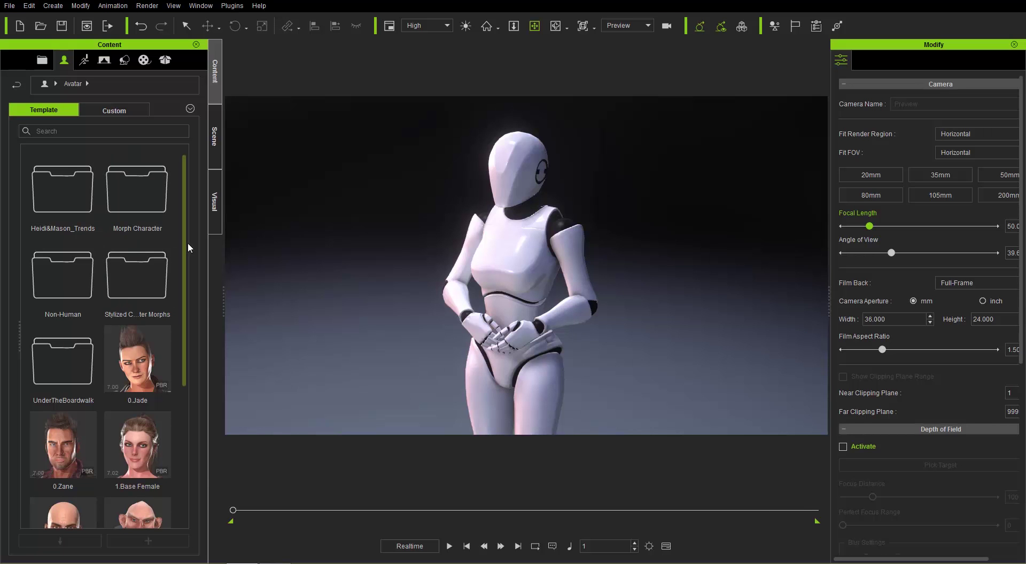
mouse_move(185, 246)
left_mouse_down()
mouse_move(169, 398)
mouse_move(185, 338)
mouse_move(187, 374)
mouse_move(187, 252)
left_mouse_up()
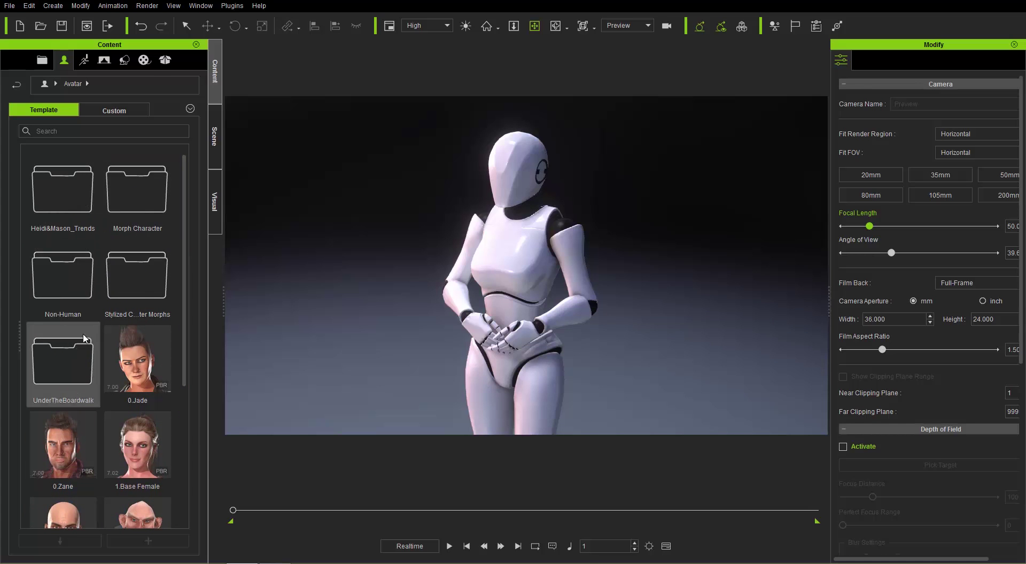
double_click(129, 273)
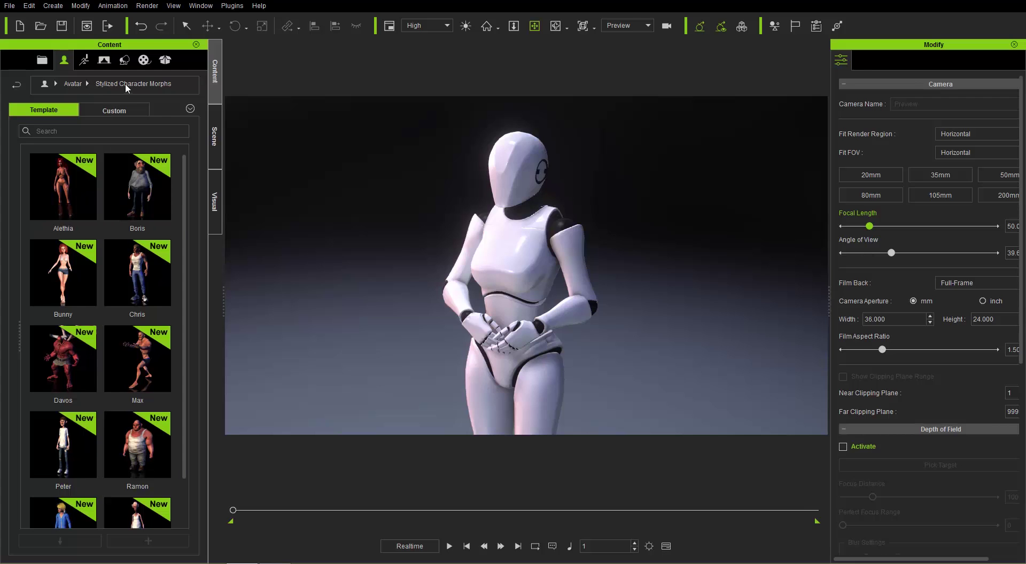
left_click(72, 85)
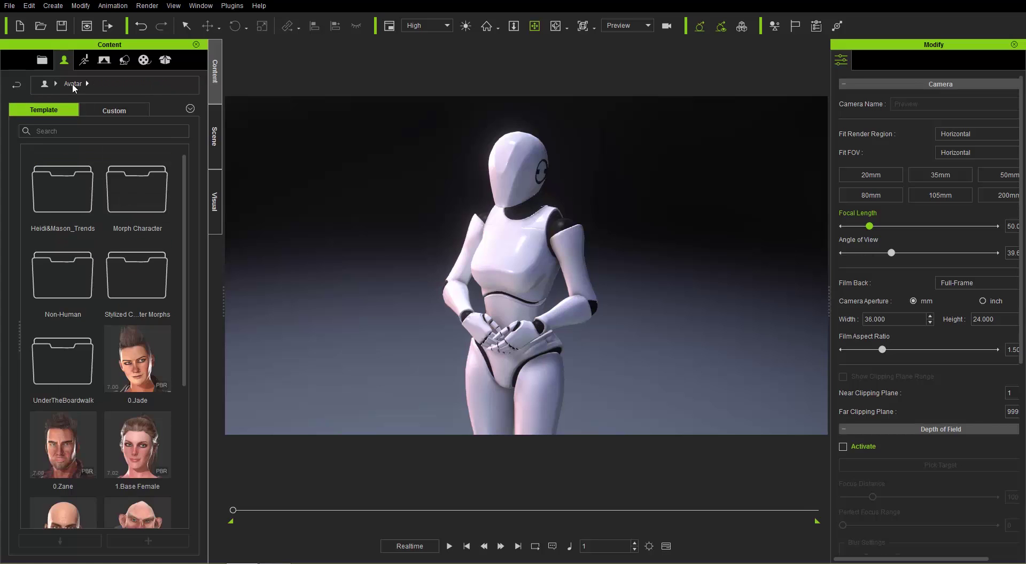
left_click(45, 84)
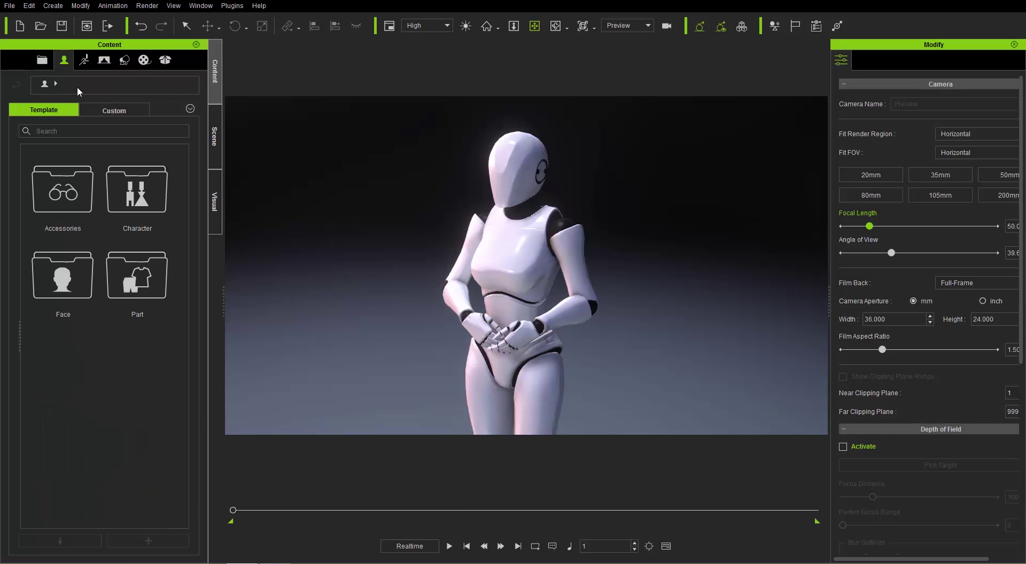
Examine the Hair collection under Accessories > Hottest Hairstyles and return to the actor root
double_click(72, 196)
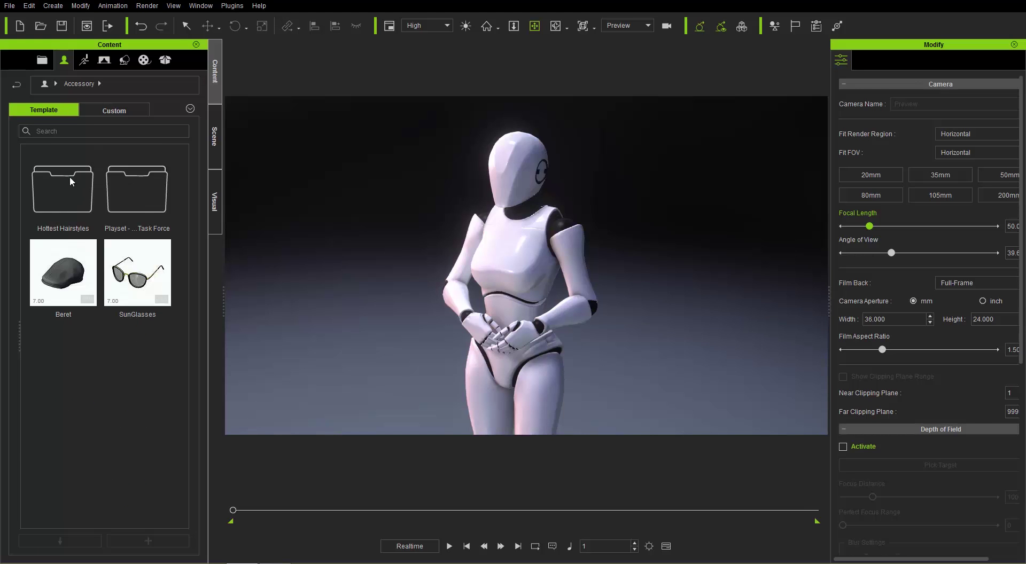
double_click(65, 202)
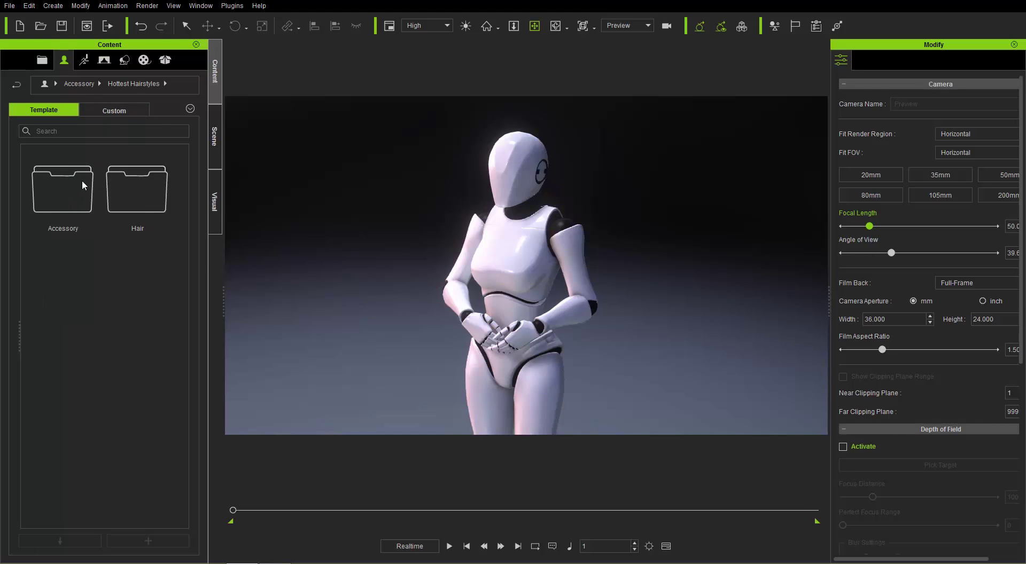
double_click(134, 194)
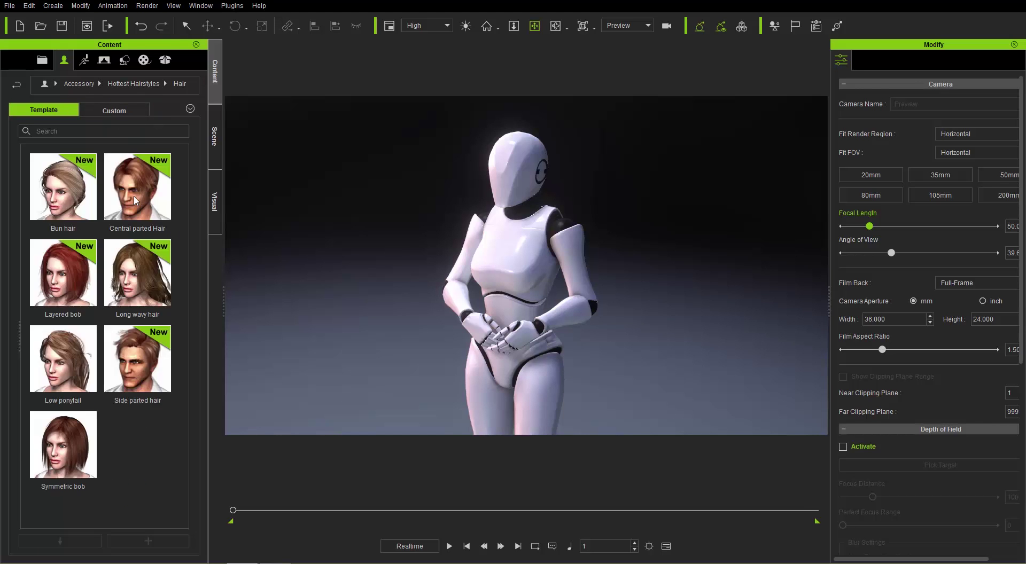
left_click(132, 83)
left_click(79, 84)
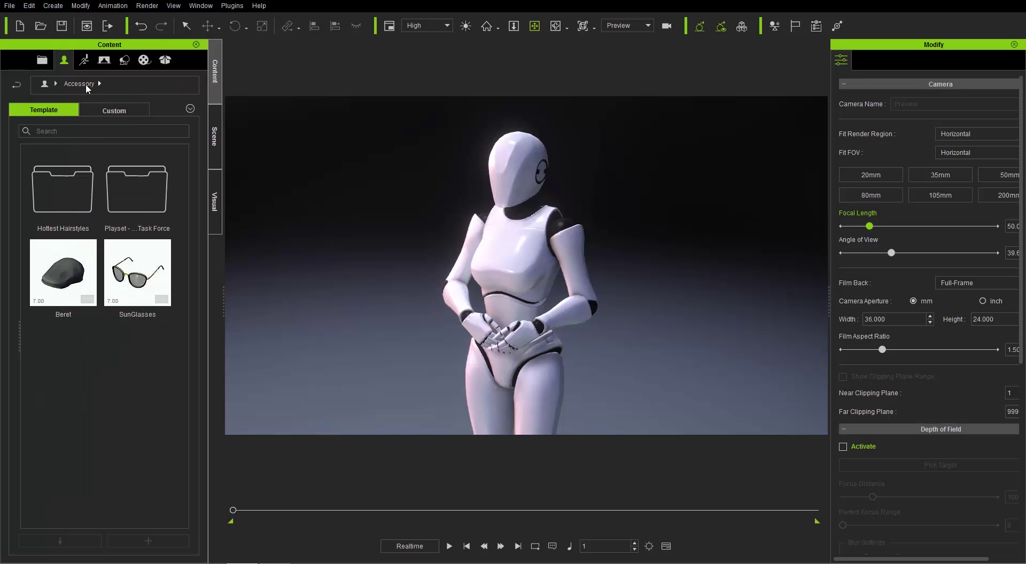
left_click(45, 85)
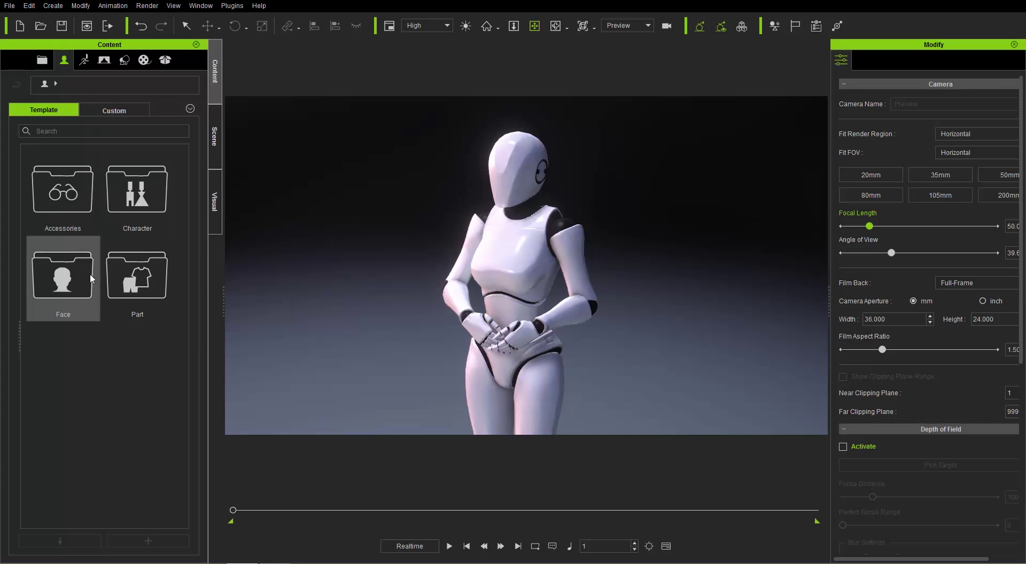
Browse the animation library's Motion folders, including 03_CC MixMove_Male, and return to the animation root
left_click(86, 59)
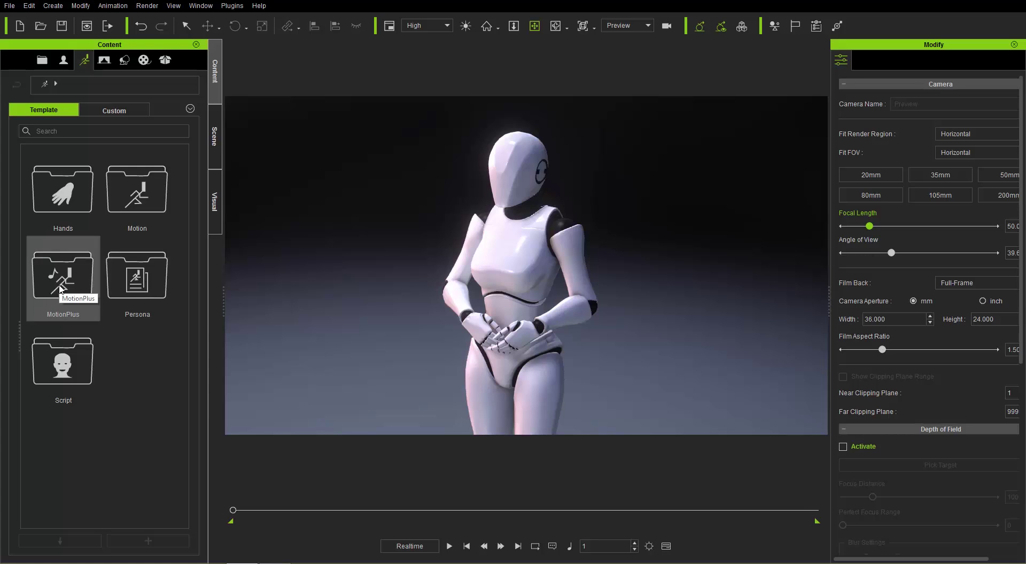
double_click(137, 193)
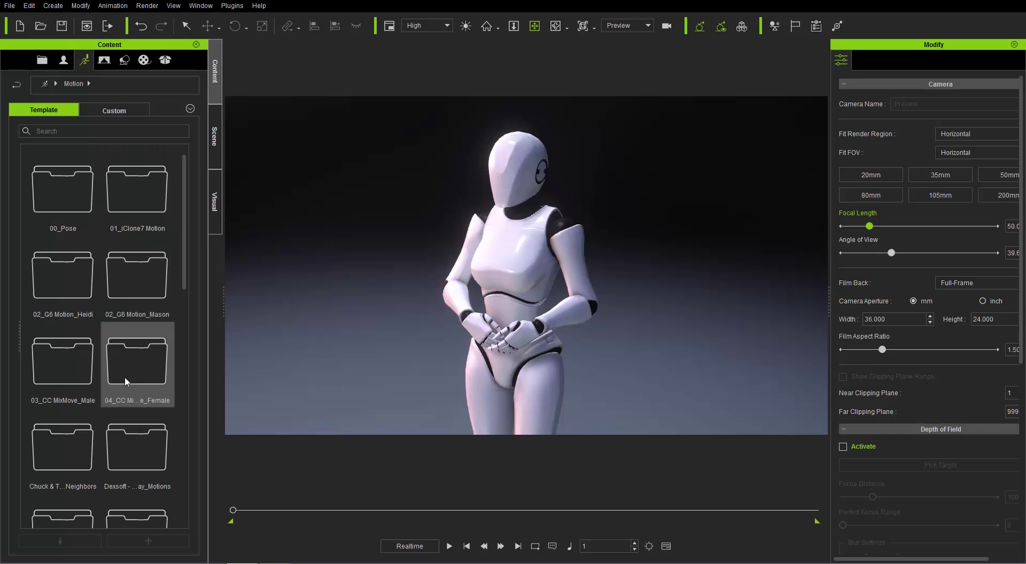
double_click(68, 374)
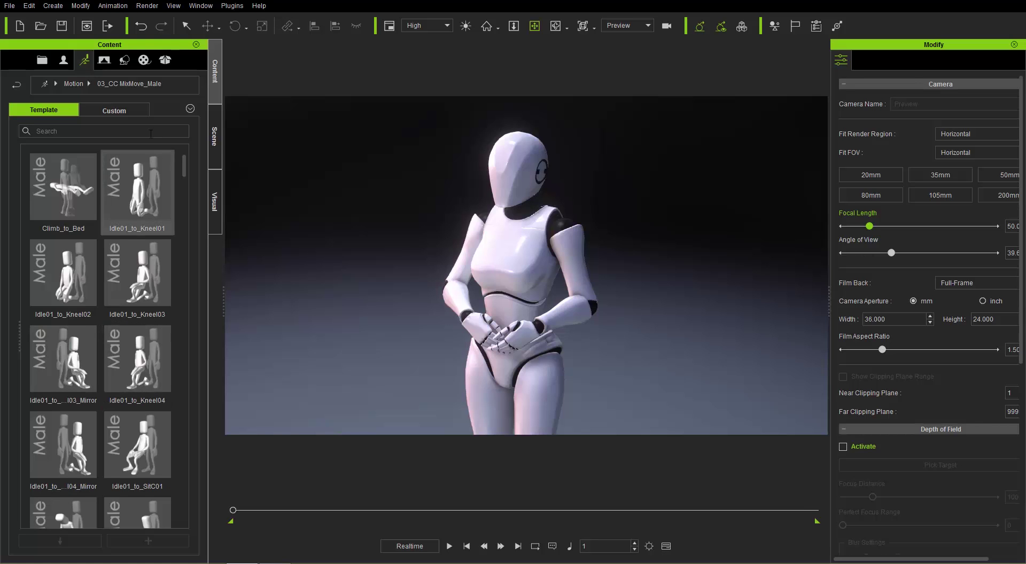
left_click(78, 83)
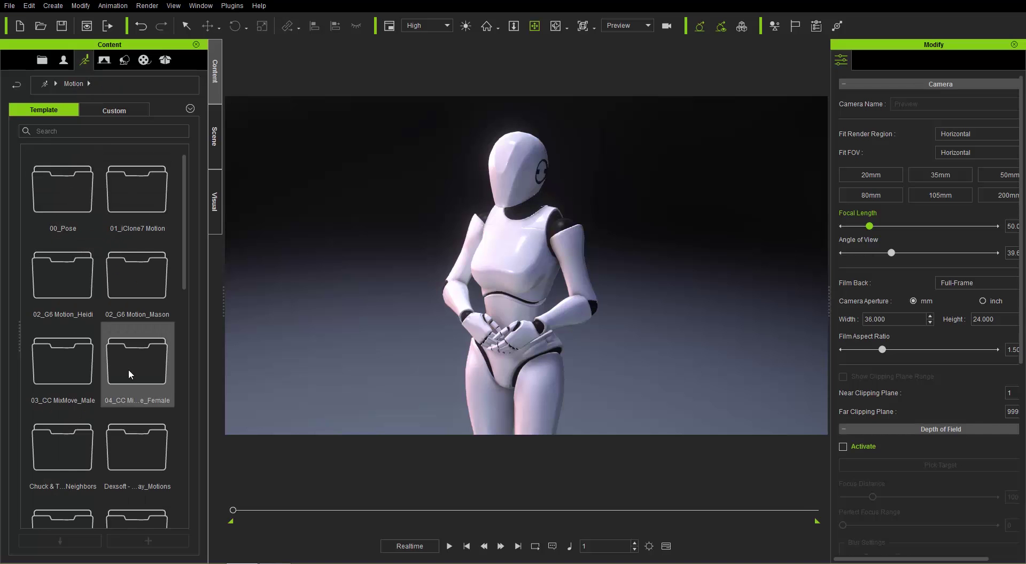
scroll(178, 310, "down", 3)
scroll(178, 310, "down", 10)
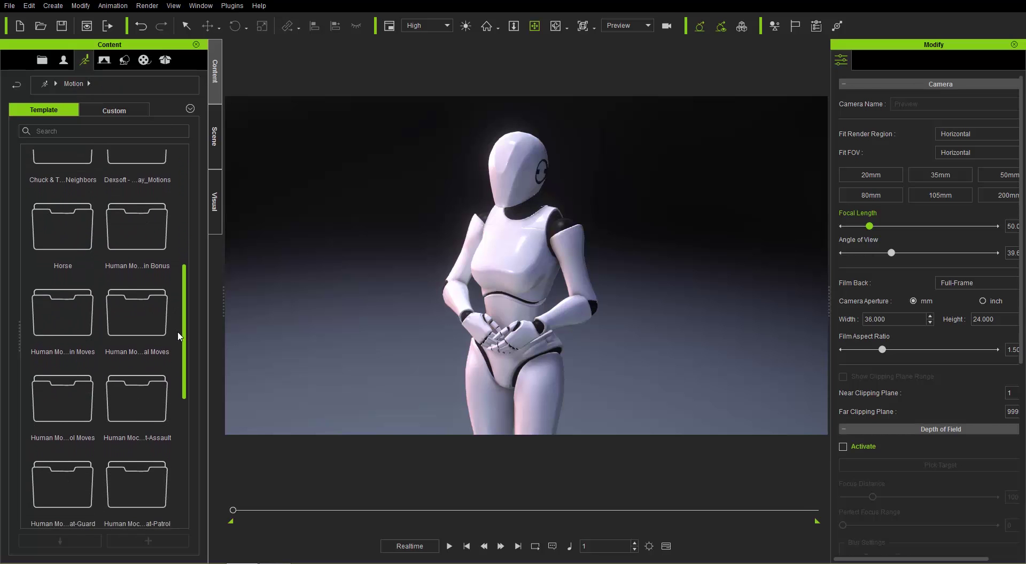
left_click_drag(181, 456, 198, 194)
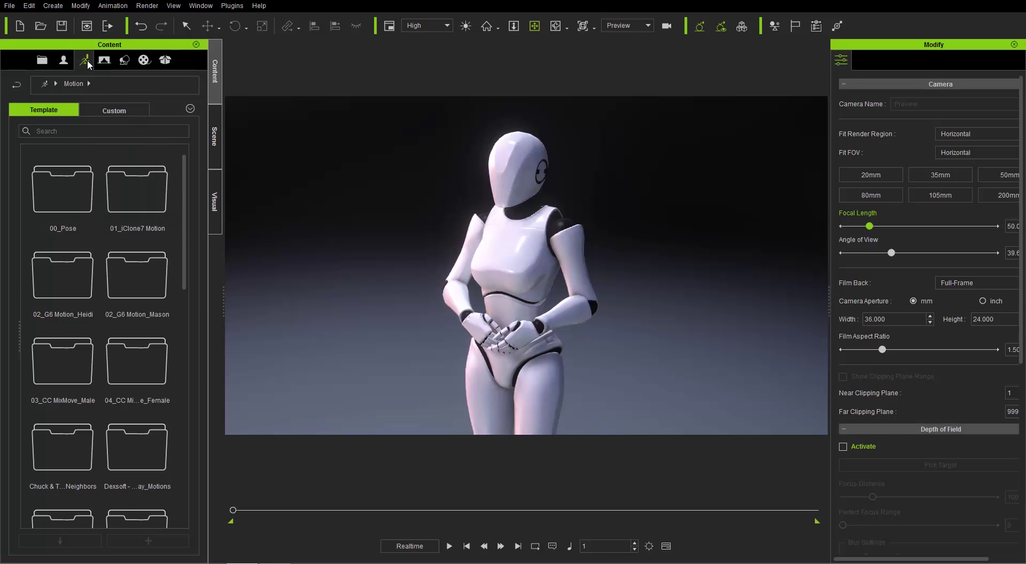
left_click(45, 84)
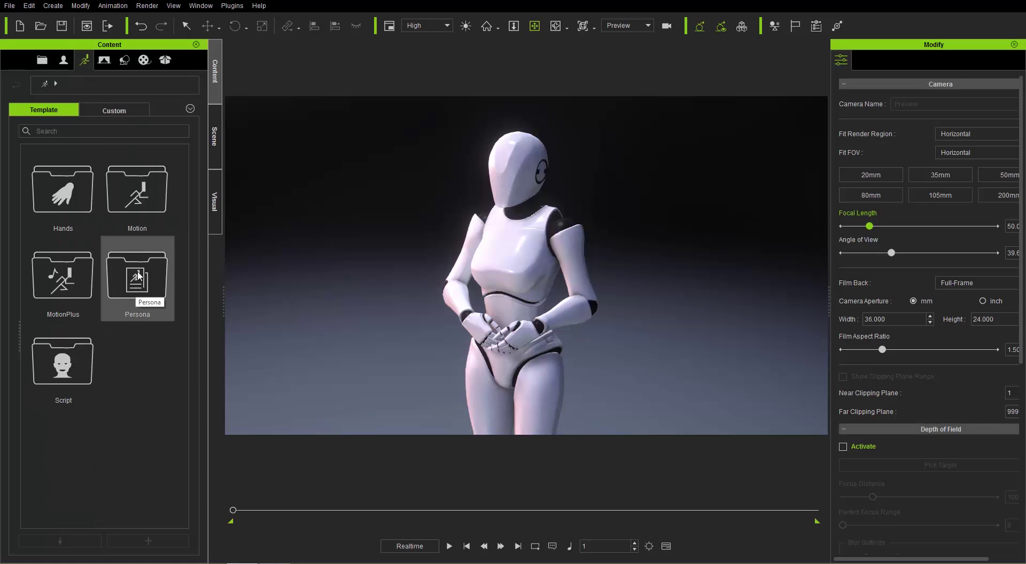
Examine the set library's 2D Background folder and the Height Map_Large terrains under 3D Scene, returning to the set root
left_click(104, 61)
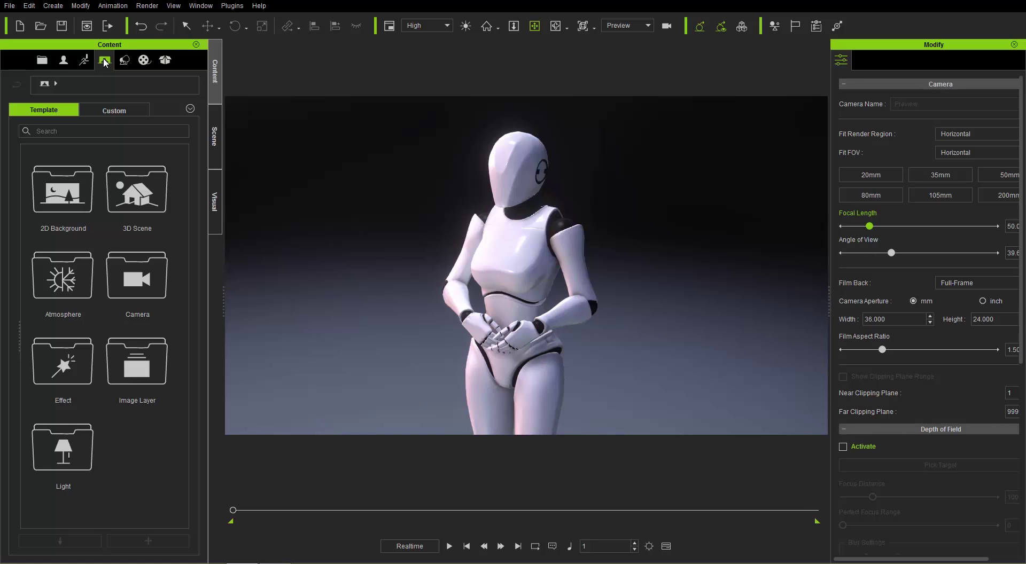
double_click(75, 199)
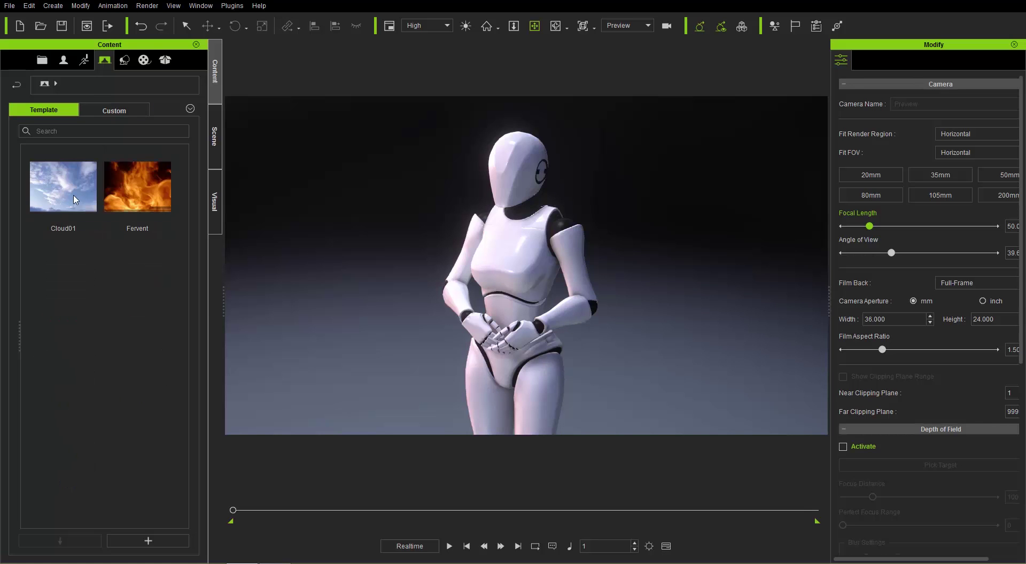
left_click(45, 85)
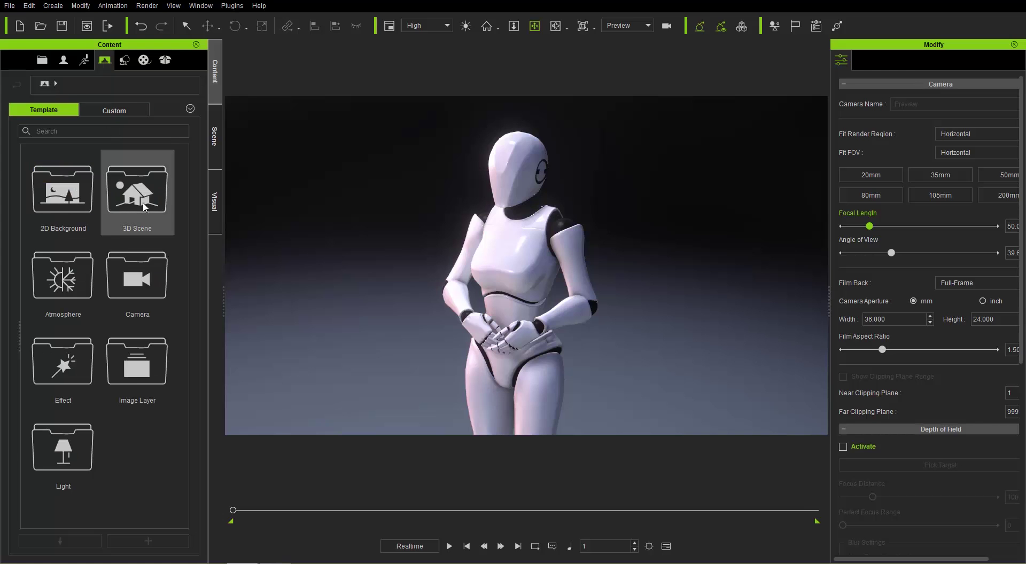
double_click(142, 203)
double_click(68, 193)
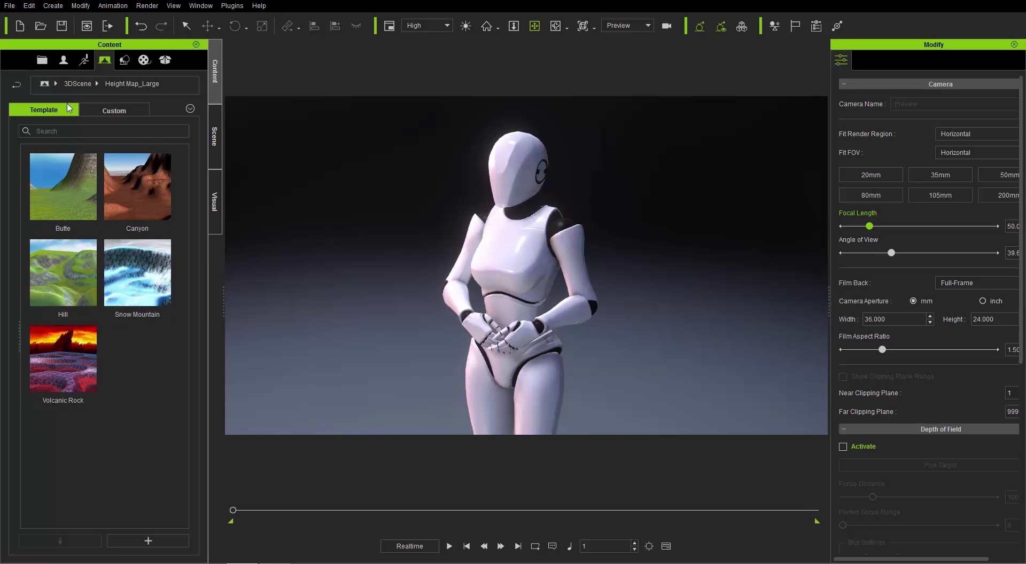
left_click(73, 85)
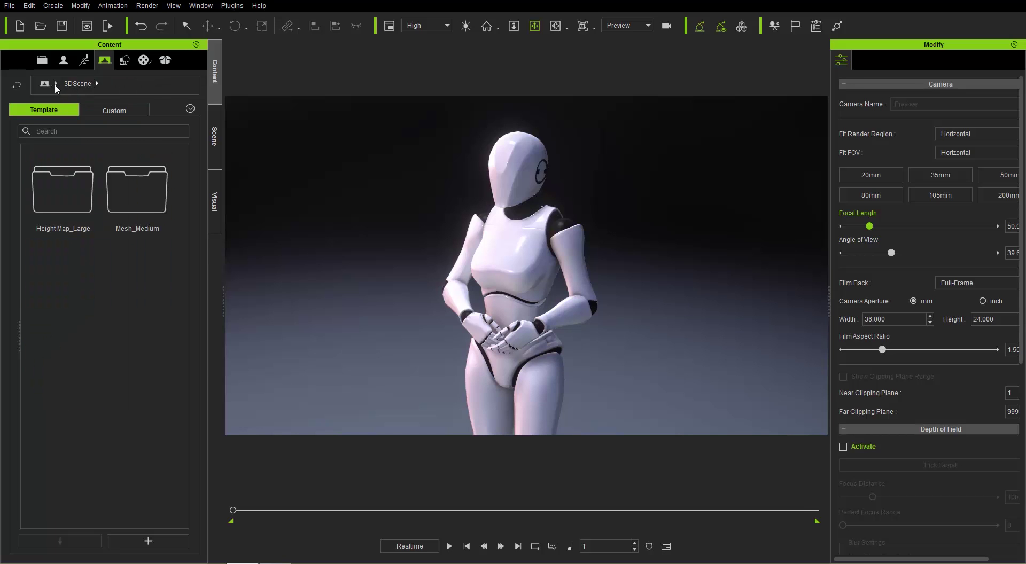
left_click(47, 85)
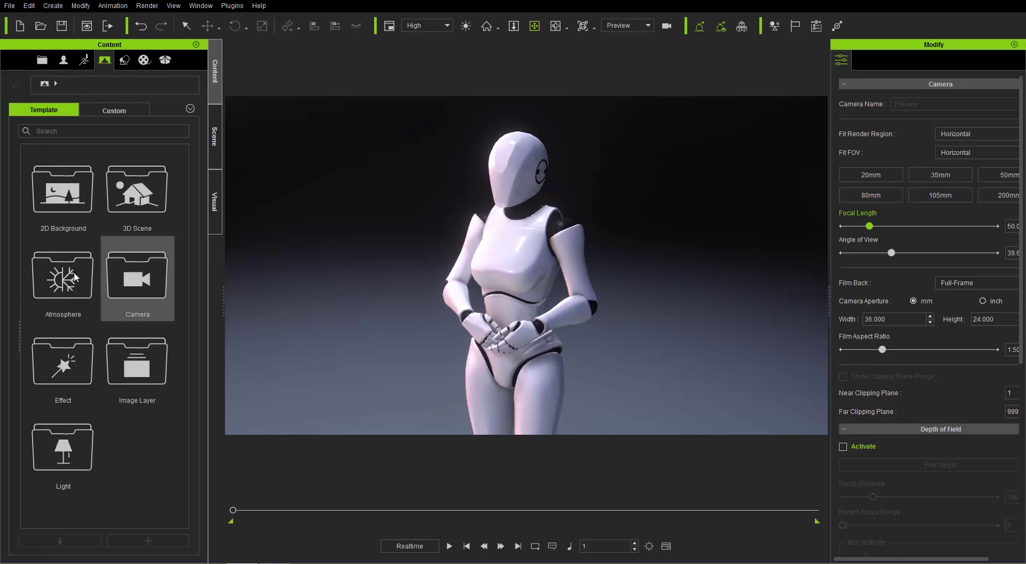
Browse the set library's Atmosphere folder, examining the 1.HDRI and 2.Basic subfolders, and return to the set root
double_click(71, 276)
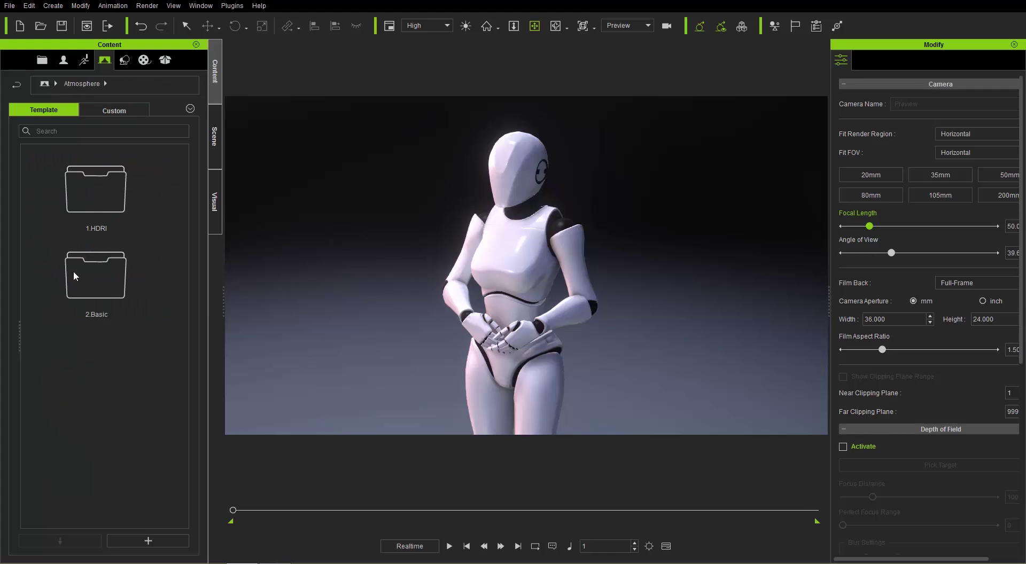
double_click(98, 195)
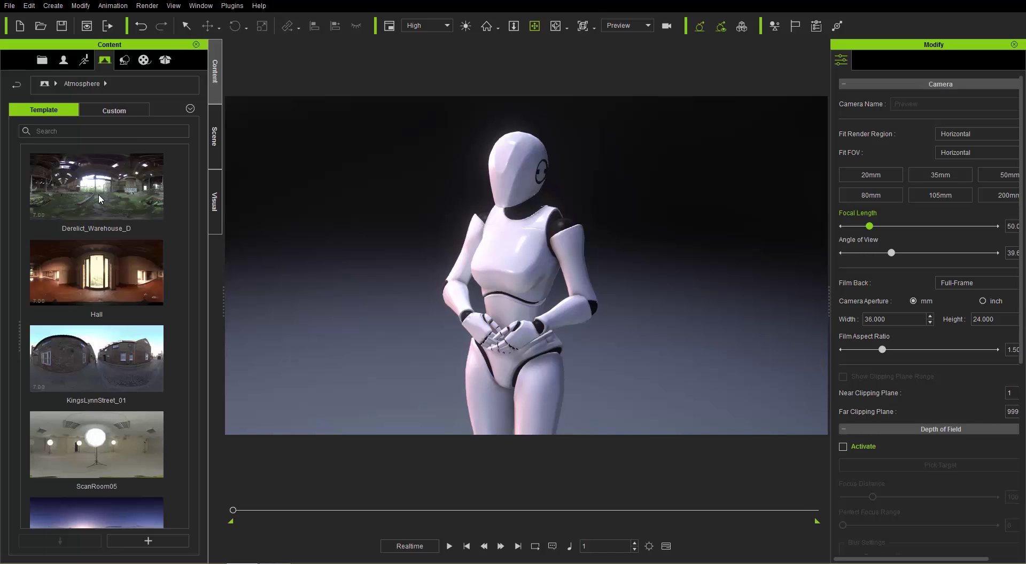
left_click(84, 84)
double_click(104, 280)
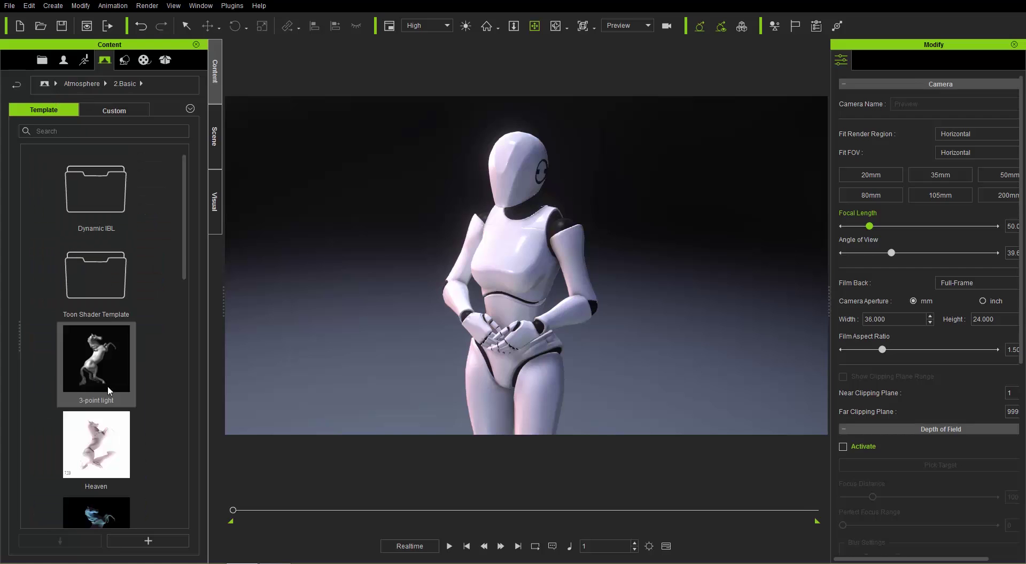
left_click(48, 83)
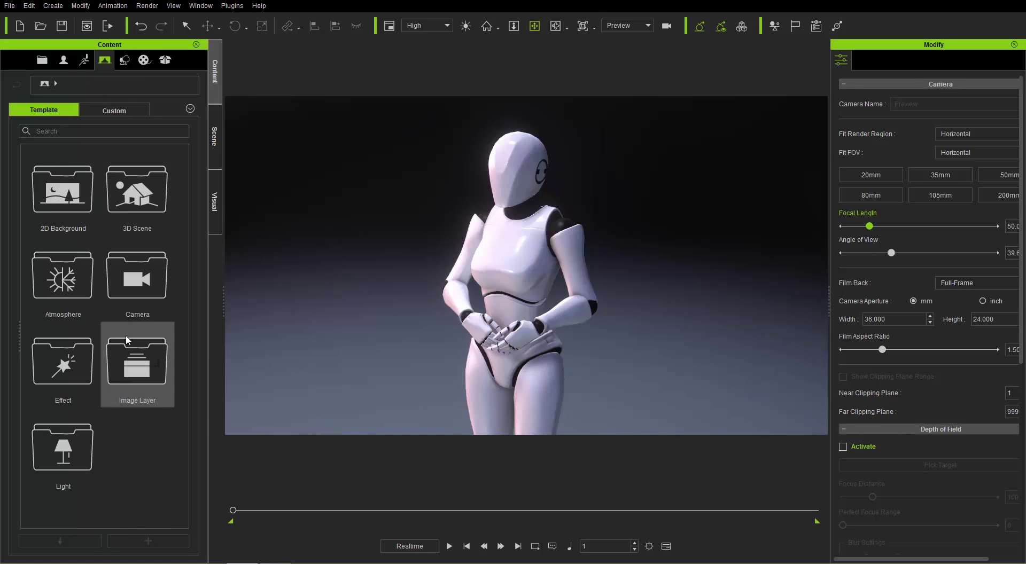
Examine the set library's Camera and Effect folders in turn, returning to the set root
double_click(140, 259)
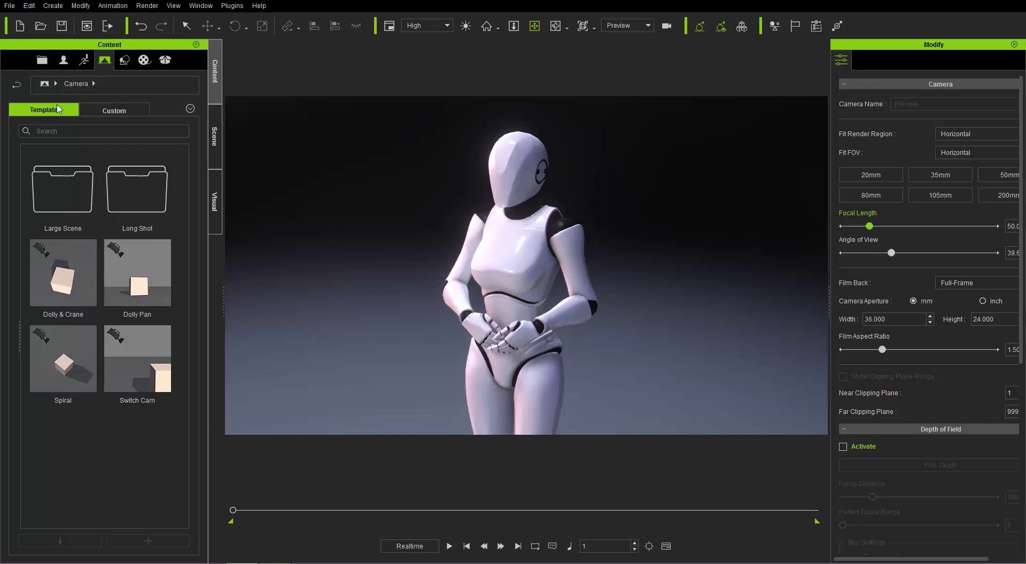
left_click(44, 84)
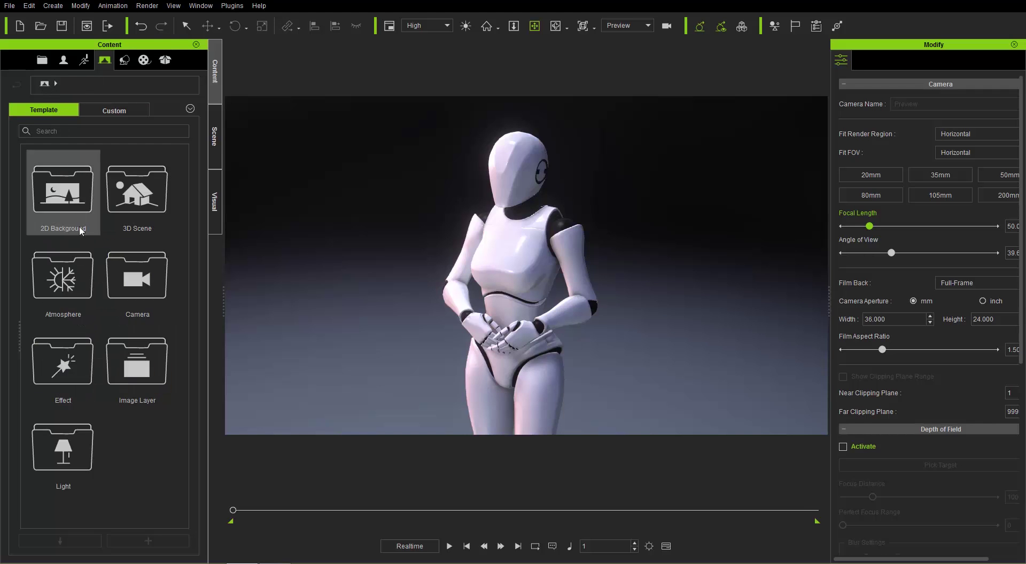
double_click(76, 370)
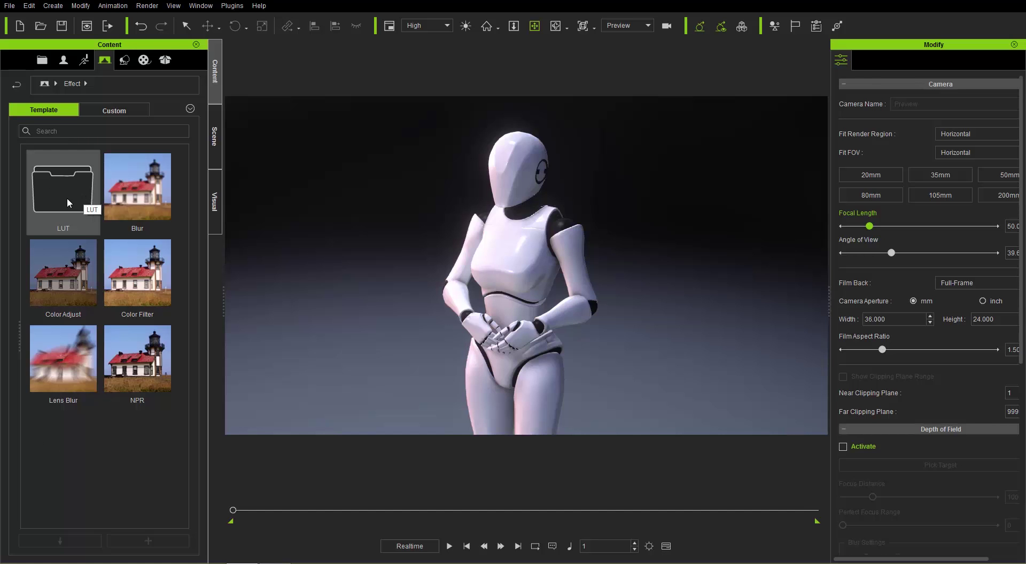
left_click(46, 84)
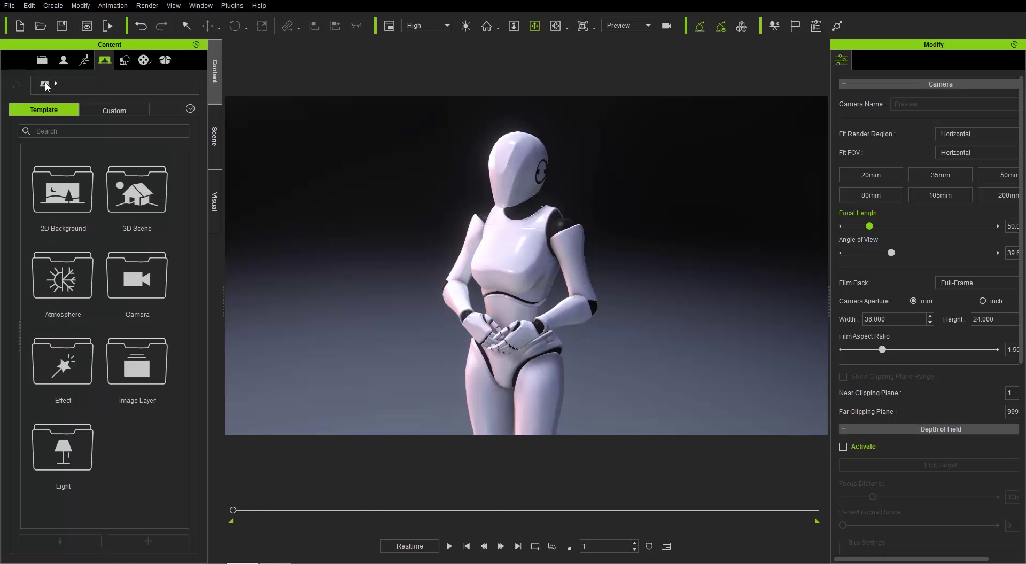
Examine the Image subfolder of Image Layer and the Light folder in the set library, returning to the set root
double_click(137, 381)
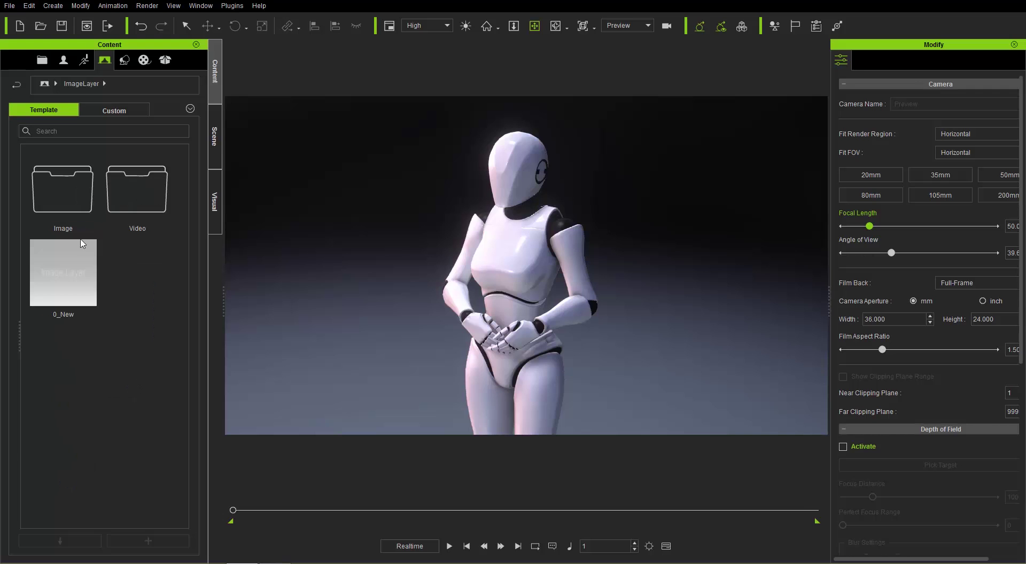
double_click(66, 197)
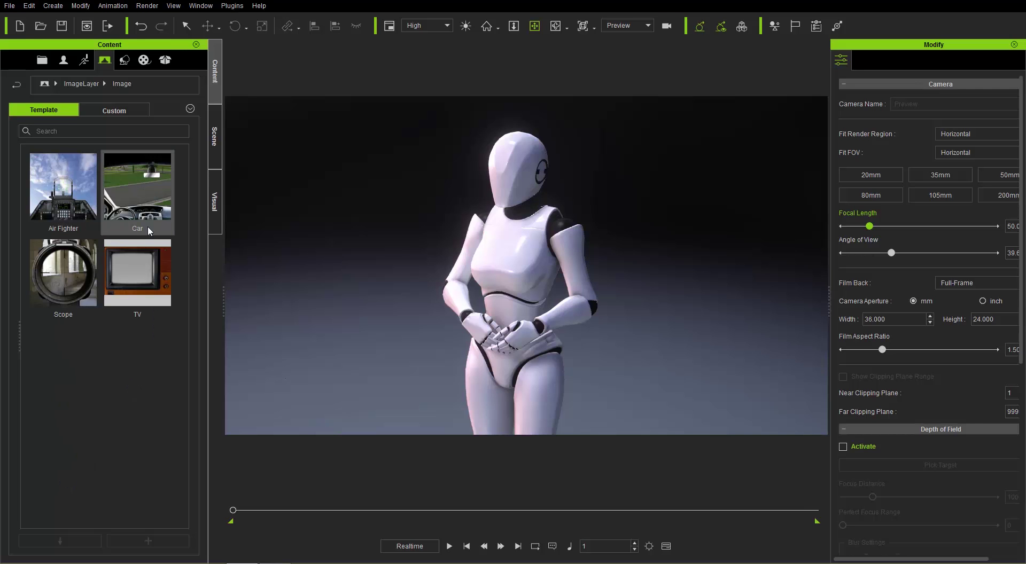
left_click(45, 85)
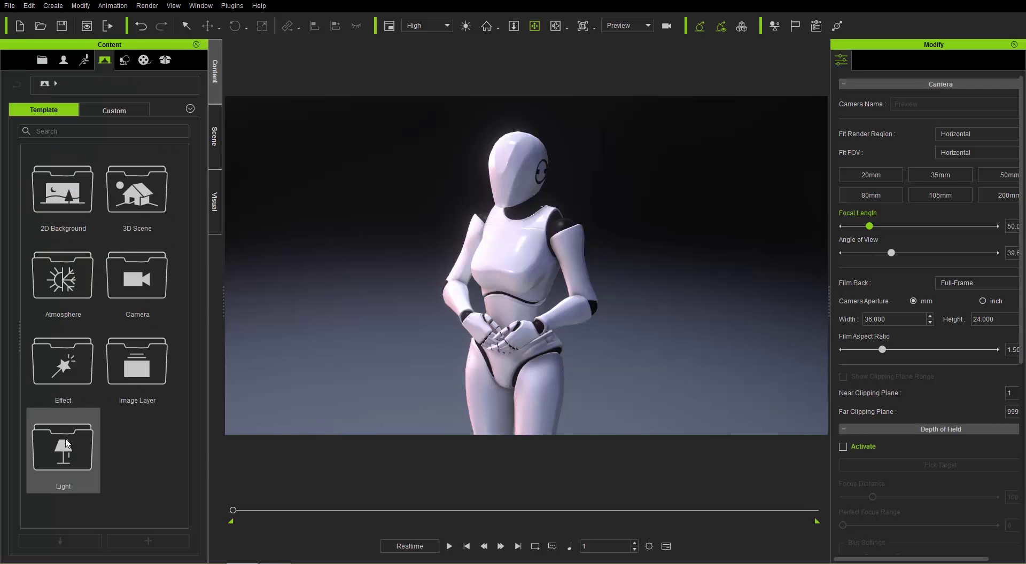
double_click(66, 445)
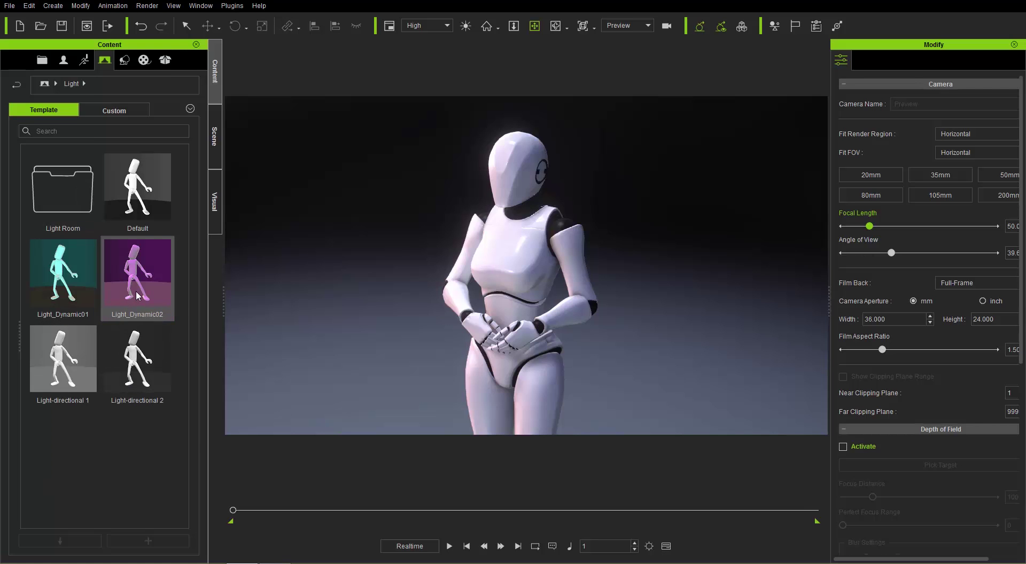
left_click(44, 86)
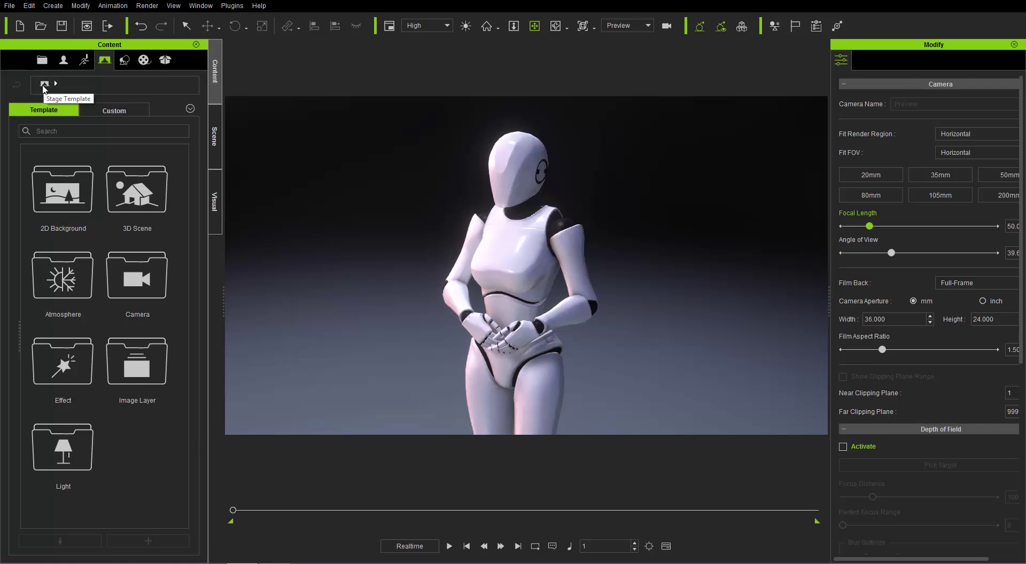
Switch to the prop template library and browse its Props folder and the 3D Blocks subfolder
left_click(124, 62)
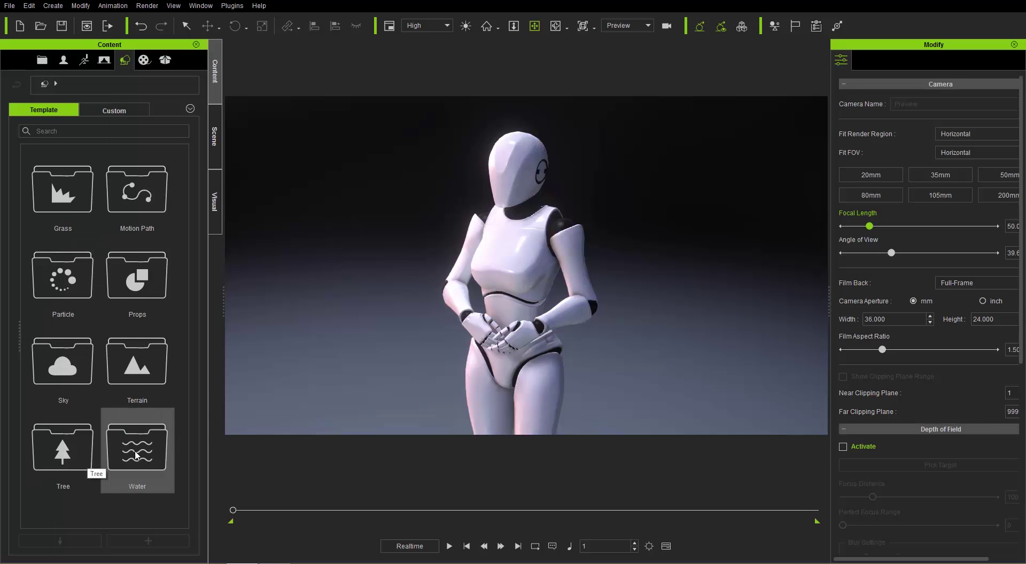
double_click(142, 274)
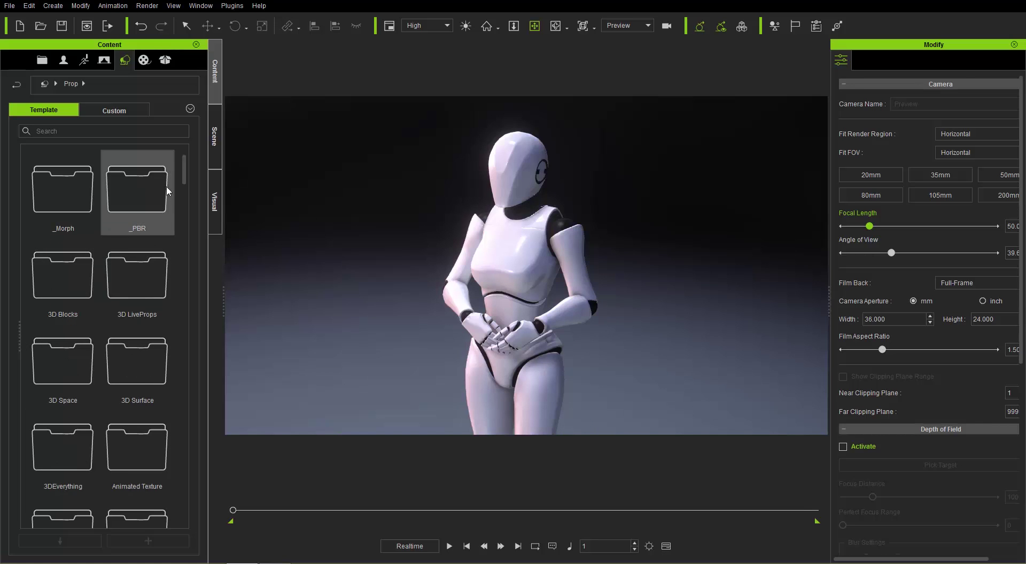
mouse_move(183, 170)
left_mouse_down()
mouse_move(189, 201)
mouse_move(194, 154)
left_mouse_up()
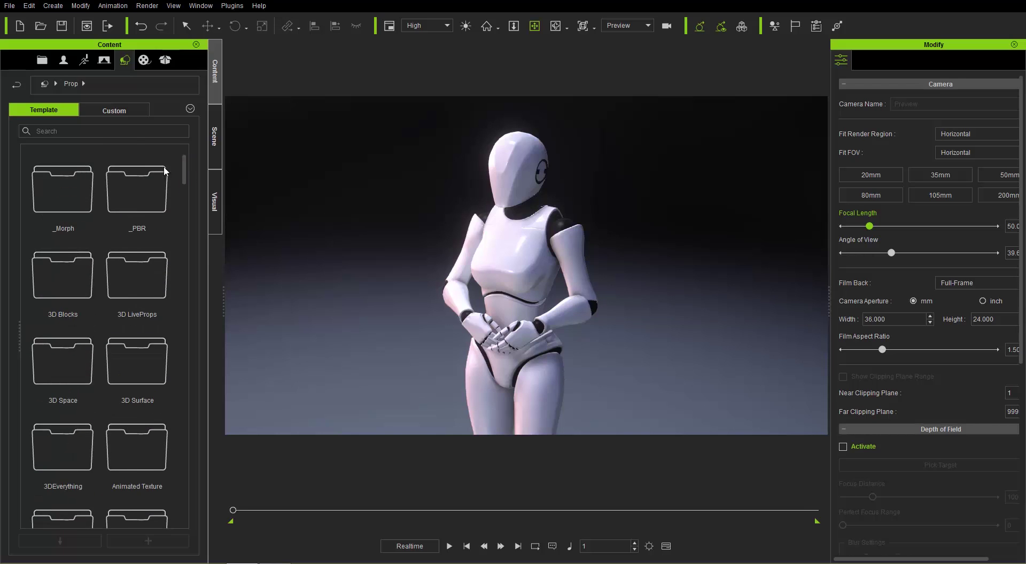
double_click(76, 265)
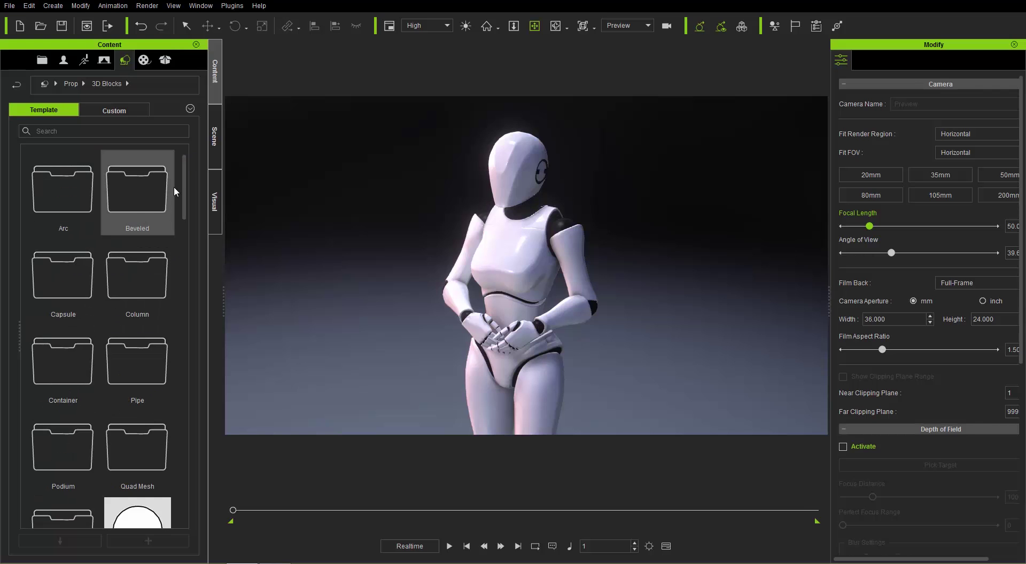
mouse_move(184, 194)
left_mouse_down()
mouse_move(185, 267)
mouse_move(190, 179)
left_mouse_up()
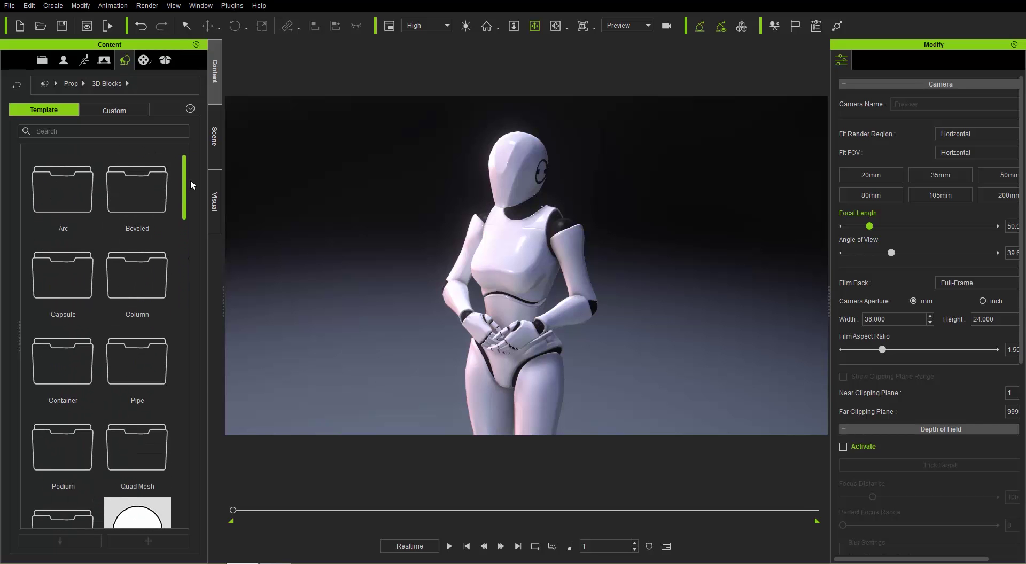
Examine the Tessellation Props subfolder, then return to the Props folder and look through its list of subfolders
left_click(72, 85)
left_click_drag(184, 165, 169, 243)
double_click(71, 210)
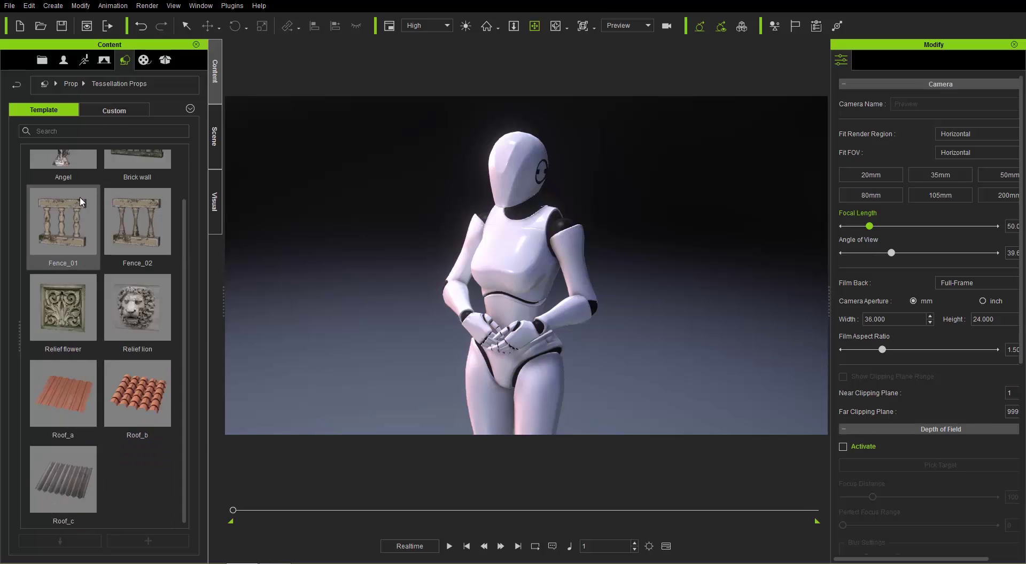
left_click_drag(184, 243, 87, 116)
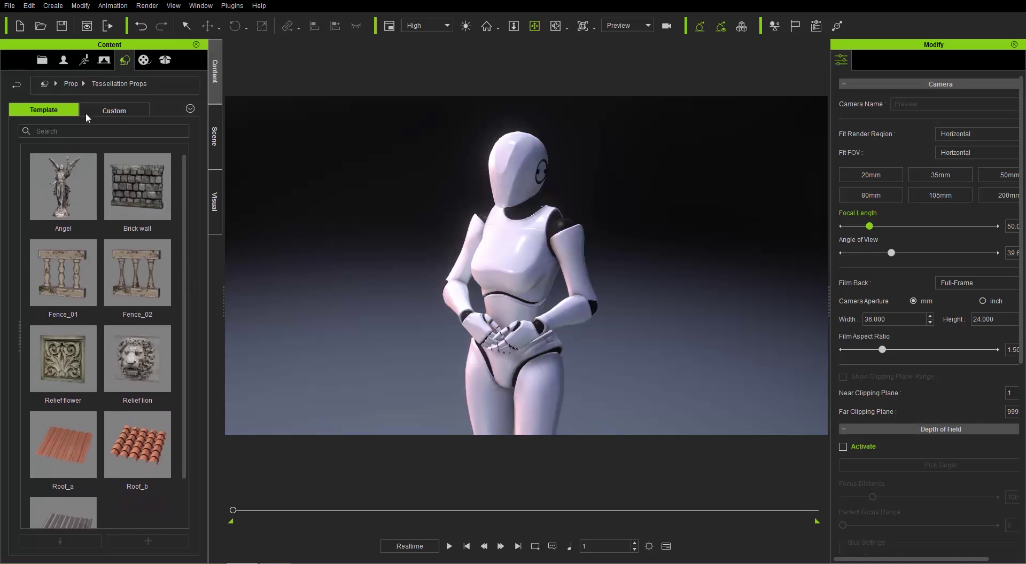
left_click(71, 84)
left_click_drag(184, 174, 186, 241)
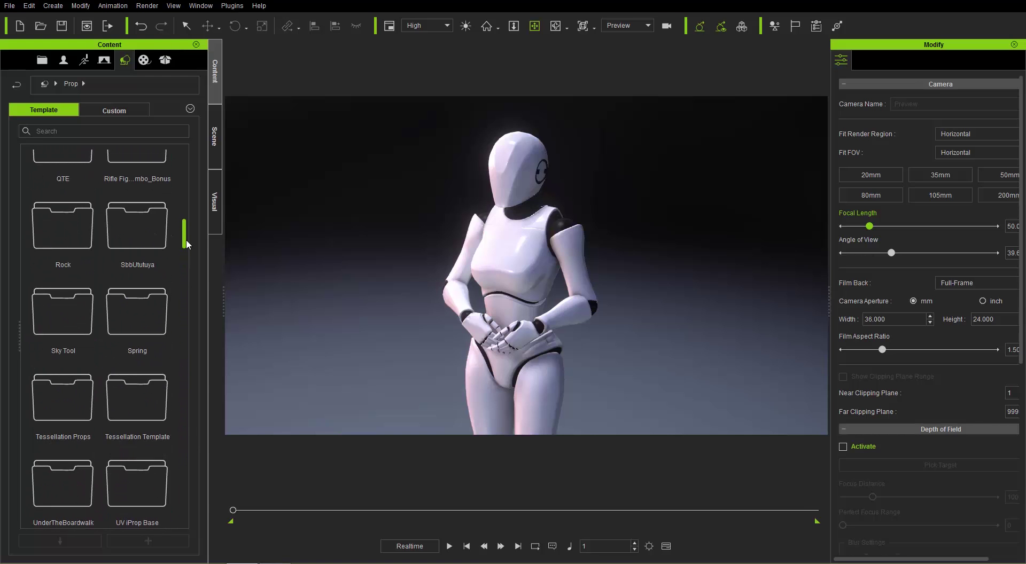
left_click_drag(186, 241, 185, 166)
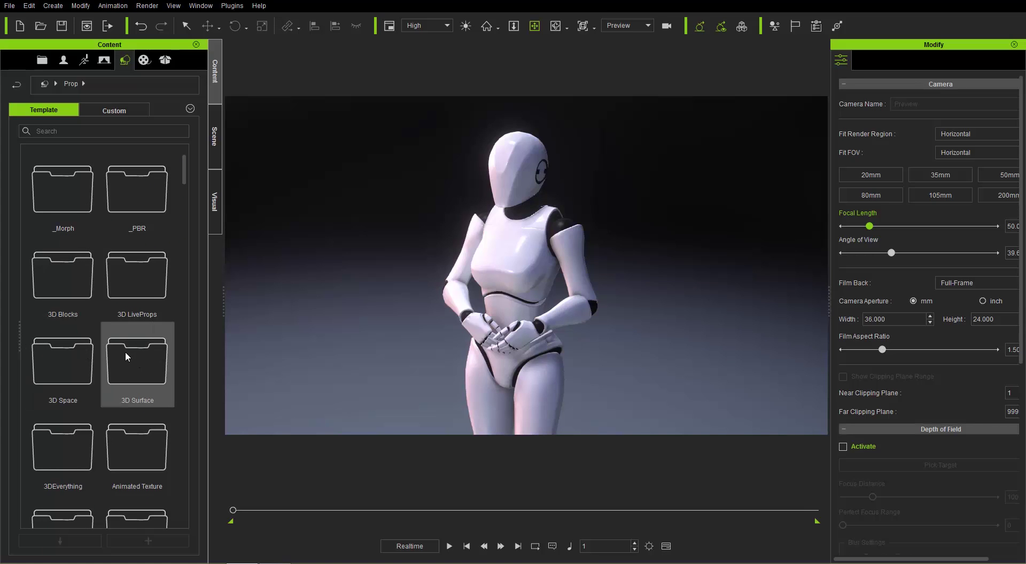
Switch to the media library and examine the materials in its Materials Lib folder
left_click(144, 60)
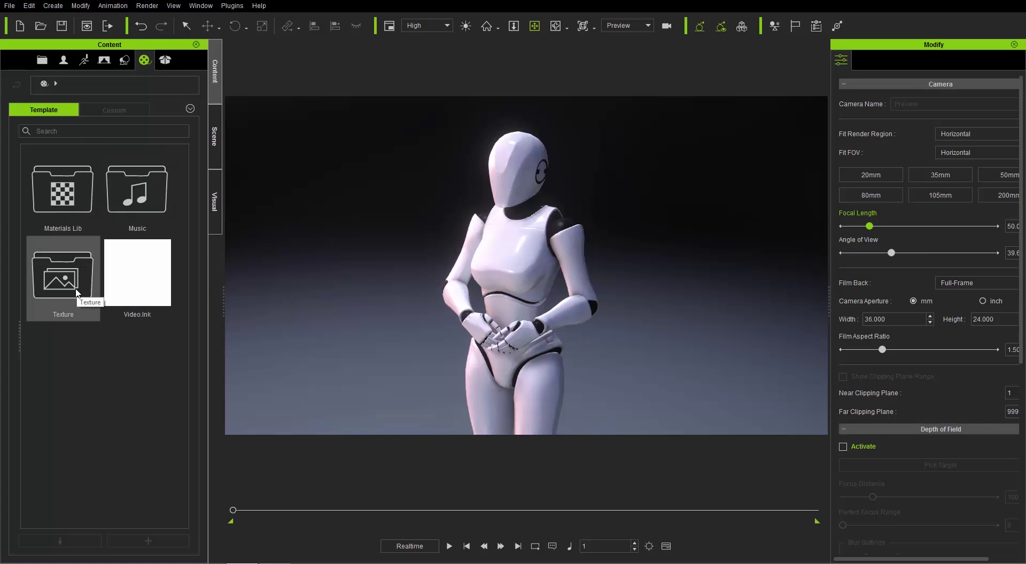
double_click(59, 199)
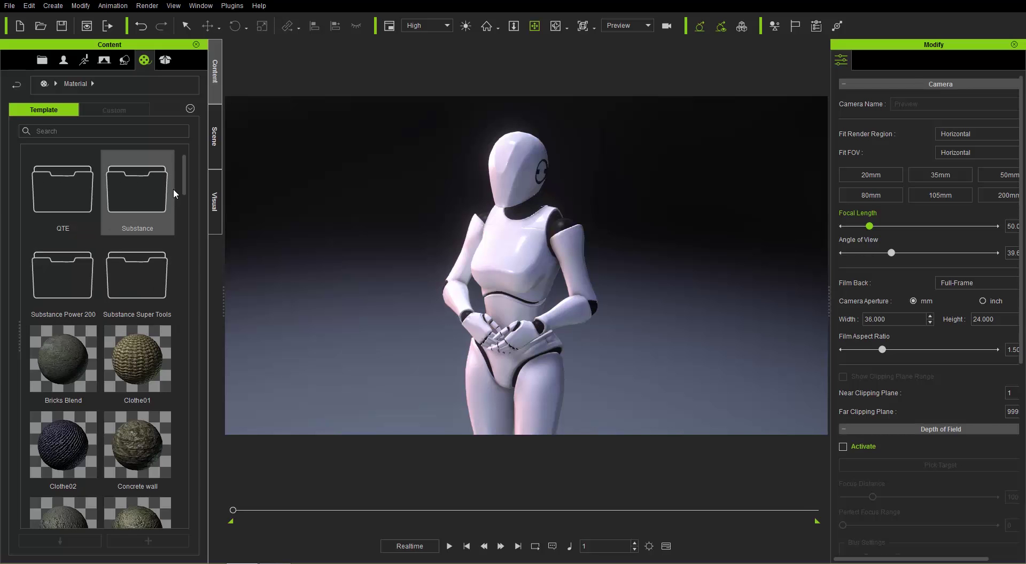
mouse_move(183, 167)
left_mouse_down()
mouse_move(197, 280)
mouse_move(187, 149)
left_mouse_up()
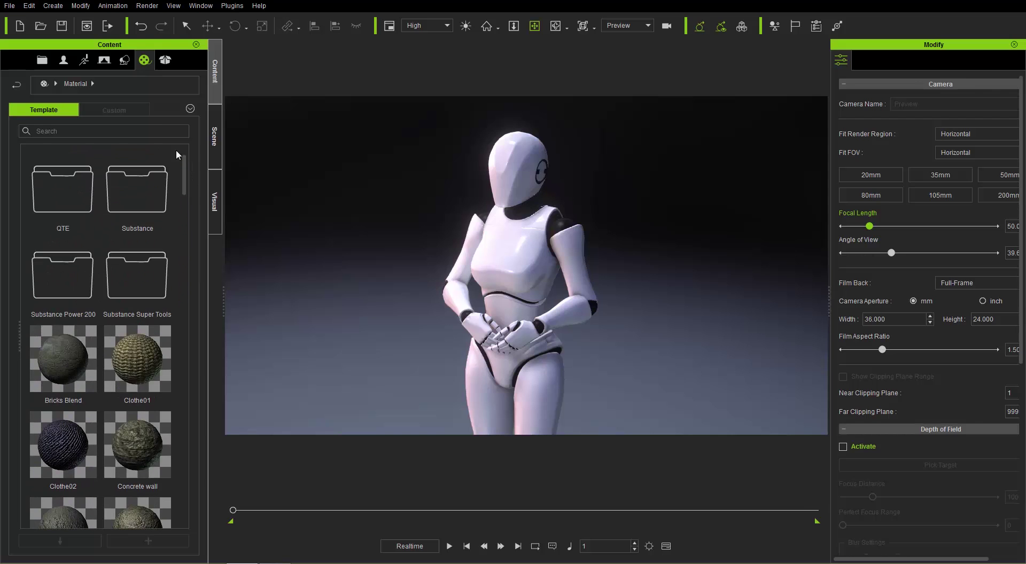
Browse the Package library from its root, examine the Female Casual Moves pack, and return to the package root
left_click(164, 61)
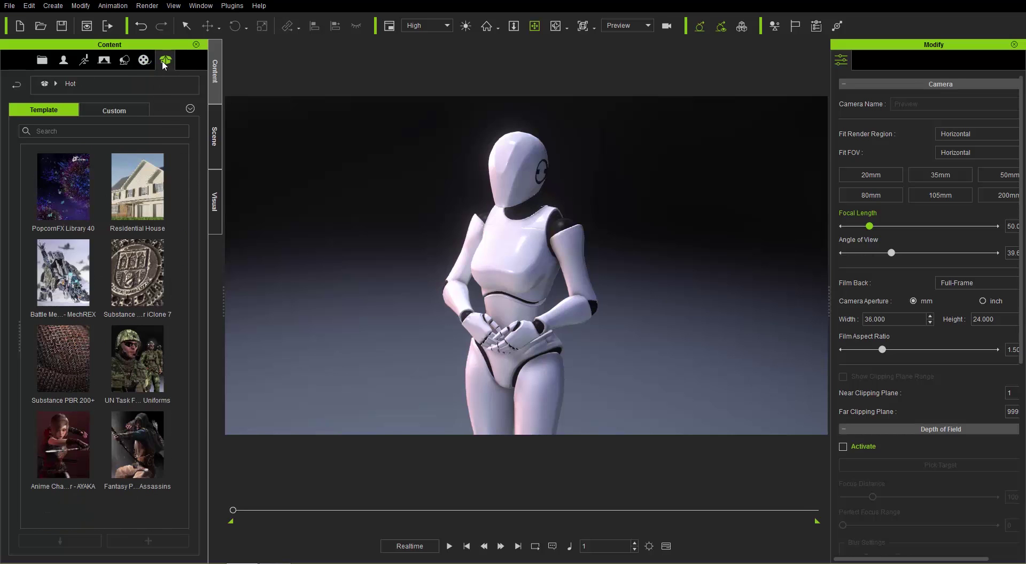
left_click(44, 84)
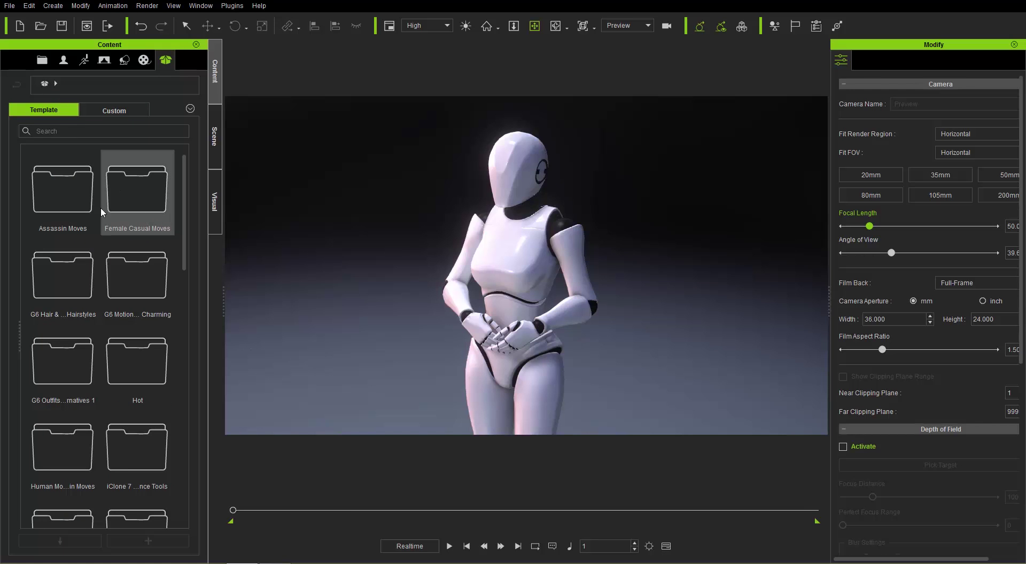
double_click(132, 203)
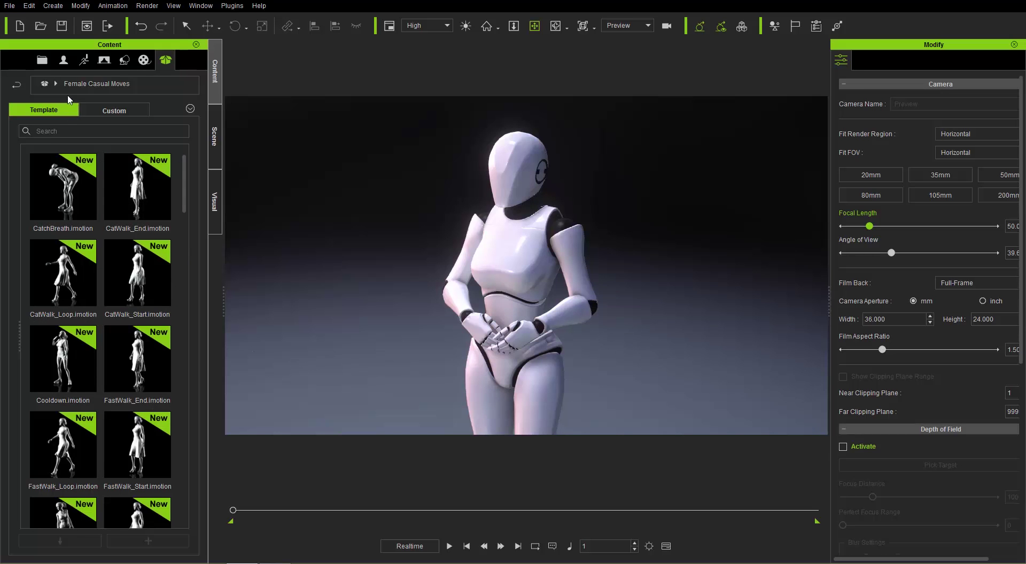
left_click(44, 86)
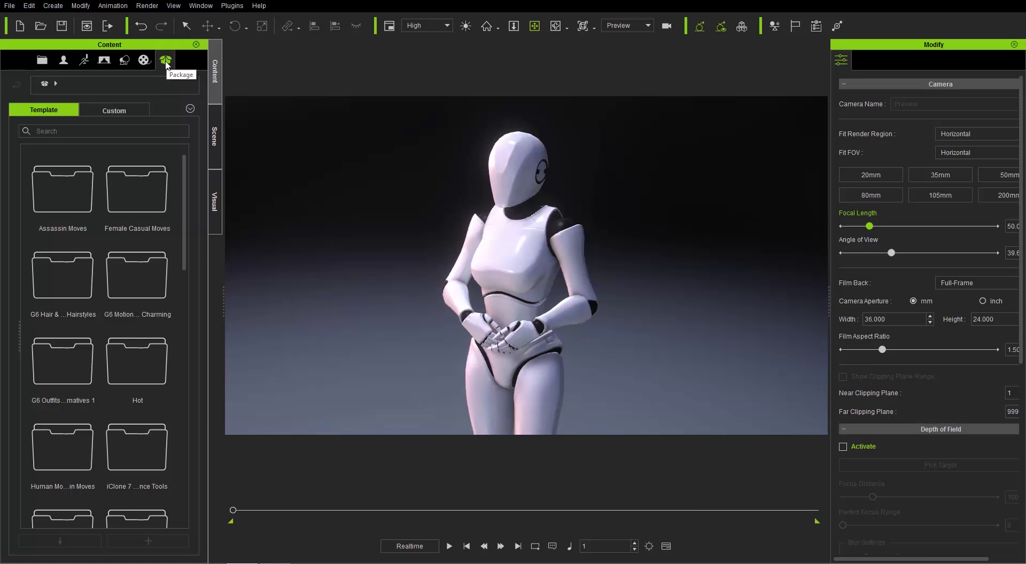
Return to the prop library's Props folder and browse the prop items in QTE > Rome > Props
left_click(124, 62)
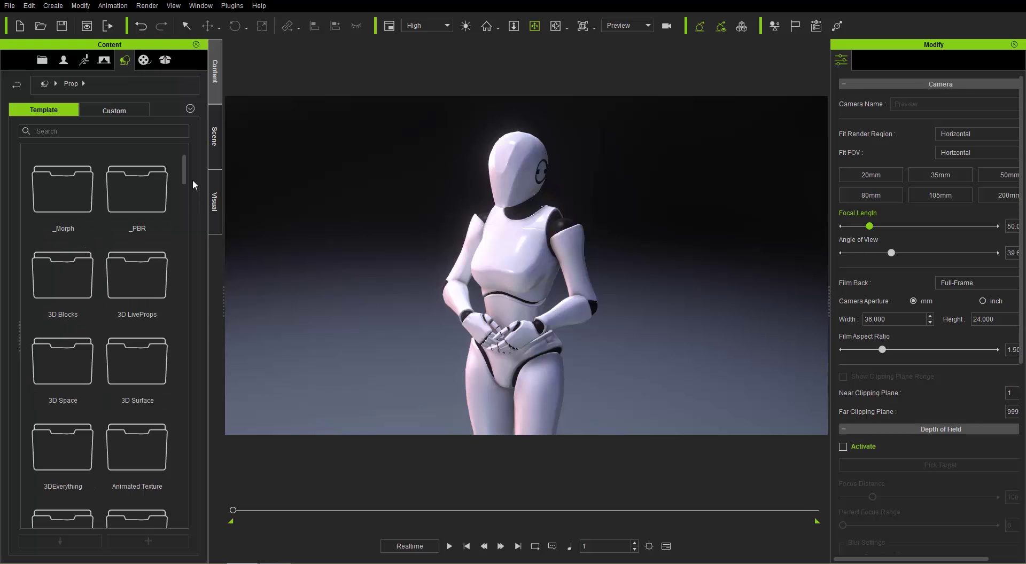
left_click_drag(186, 174, 190, 220)
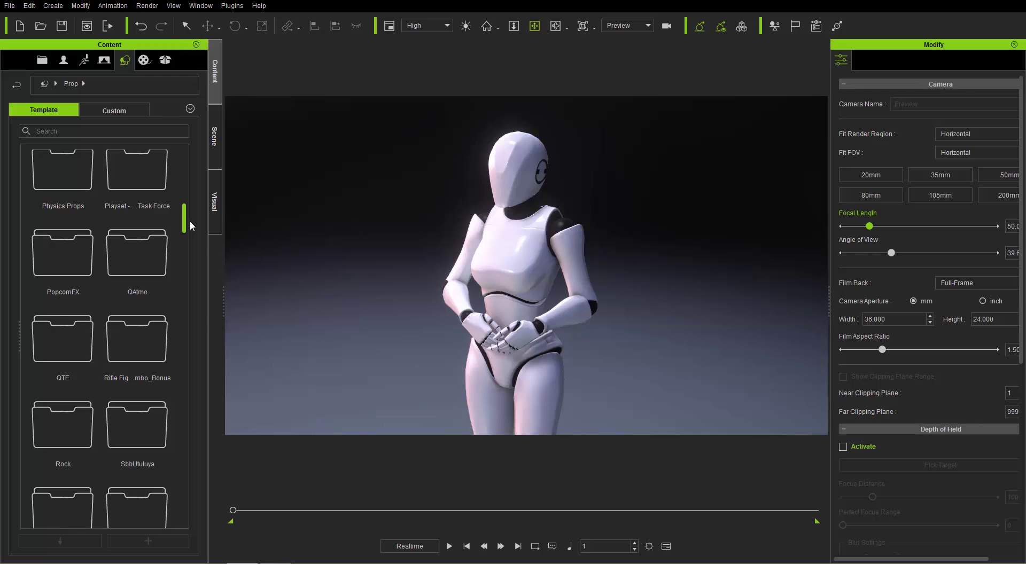
double_click(70, 335)
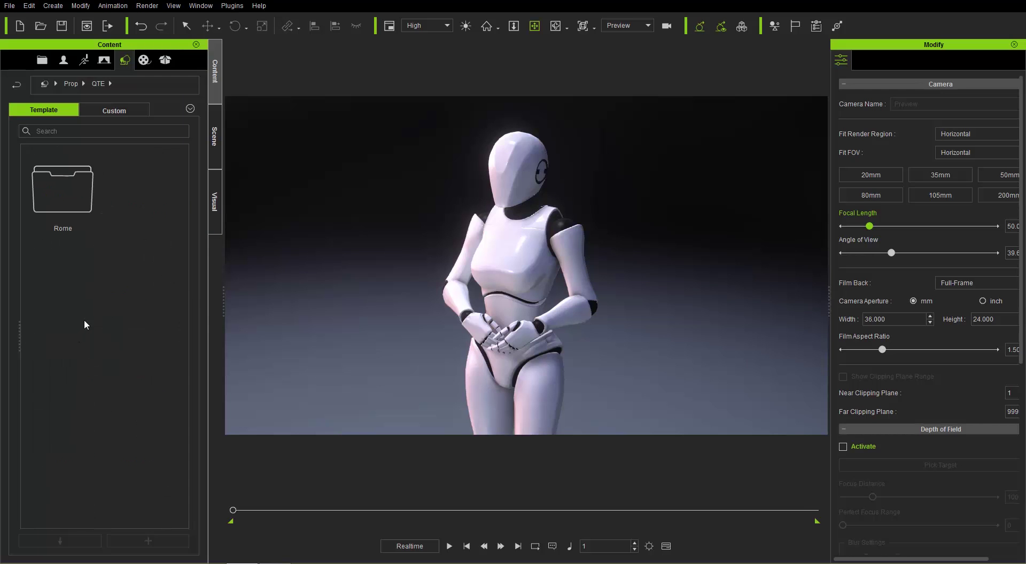
double_click(67, 212)
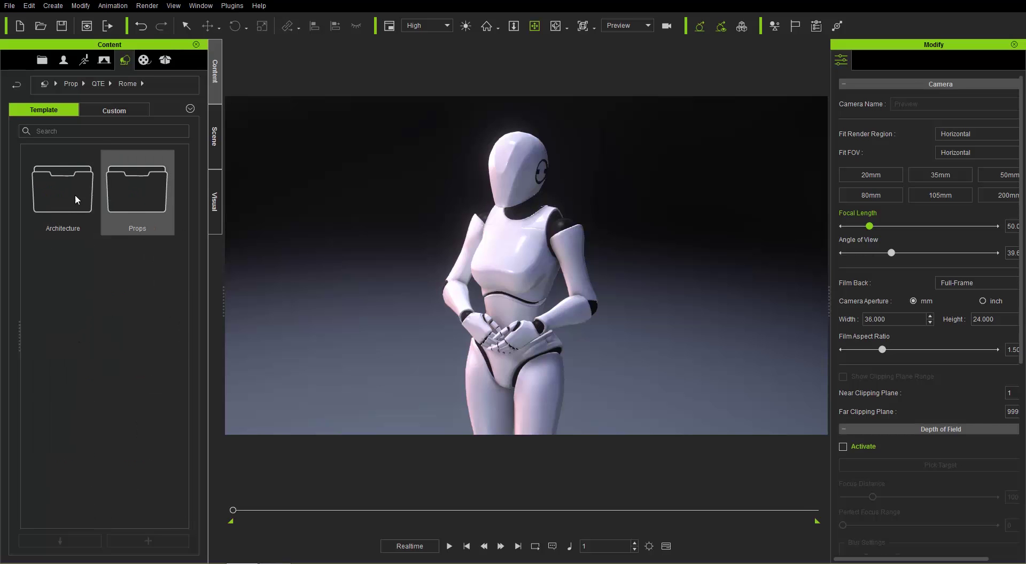
double_click(140, 191)
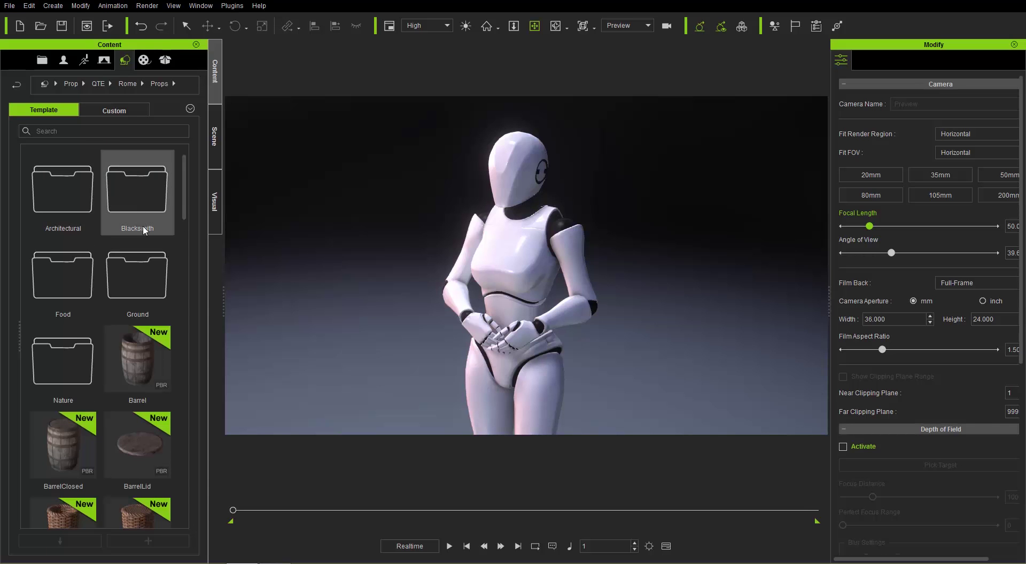
left_click_drag(183, 190, 187, 267)
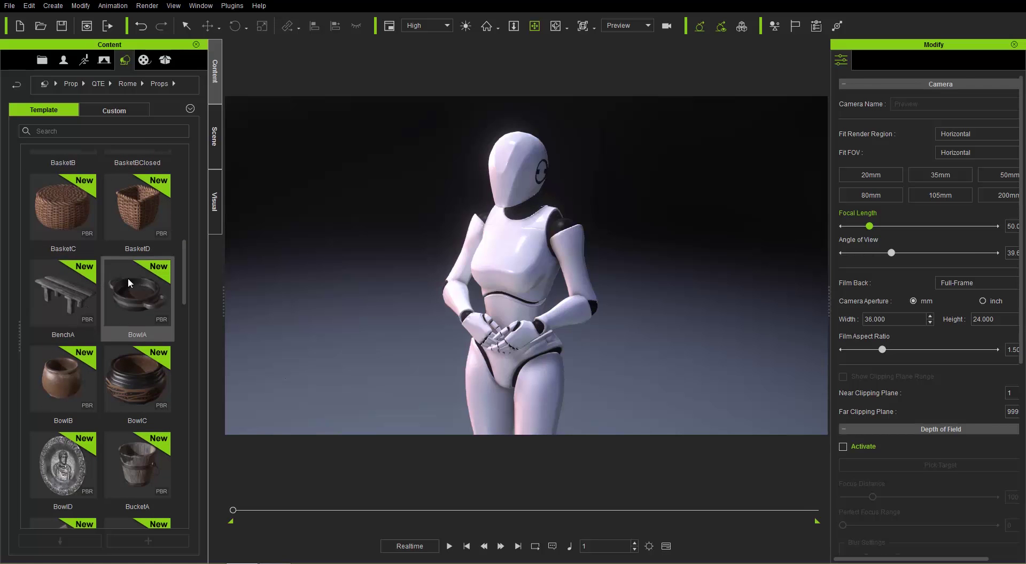
Cycle the Content Manager's view mode through the details list, small thumbnails and large thumbnails, finishing on the details list
left_click(190, 110)
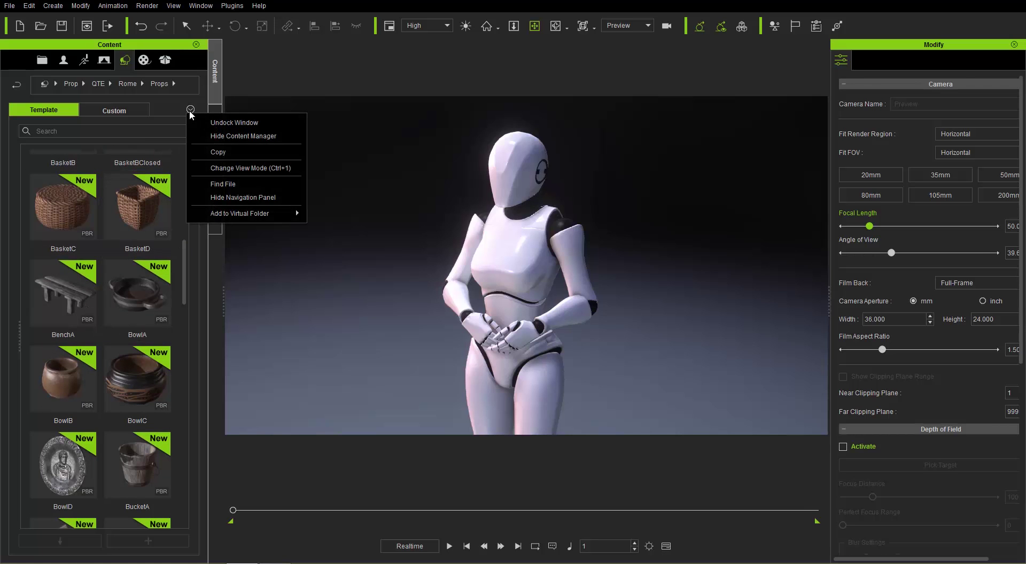
left_click(242, 169)
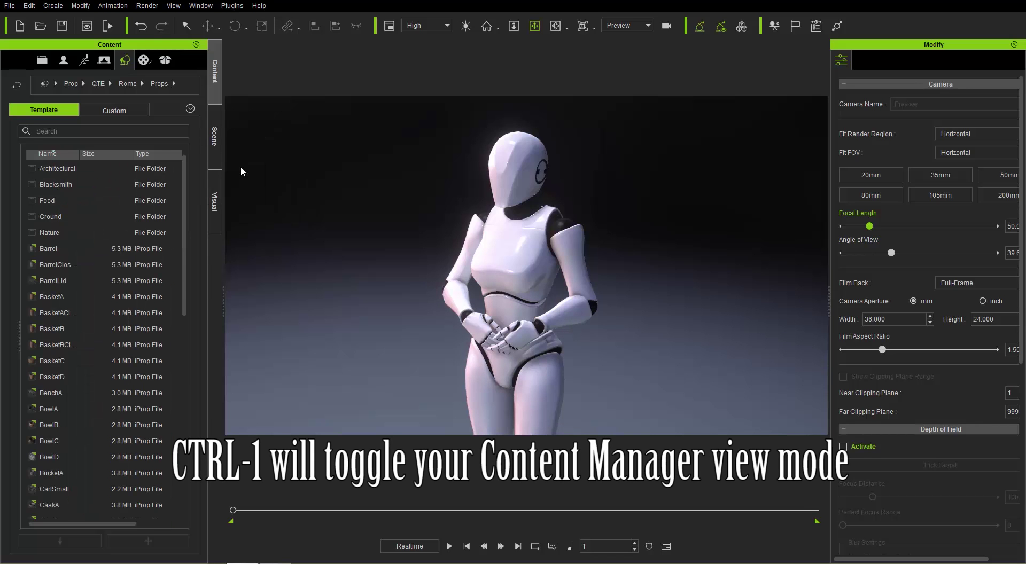
key("ctrl+1")
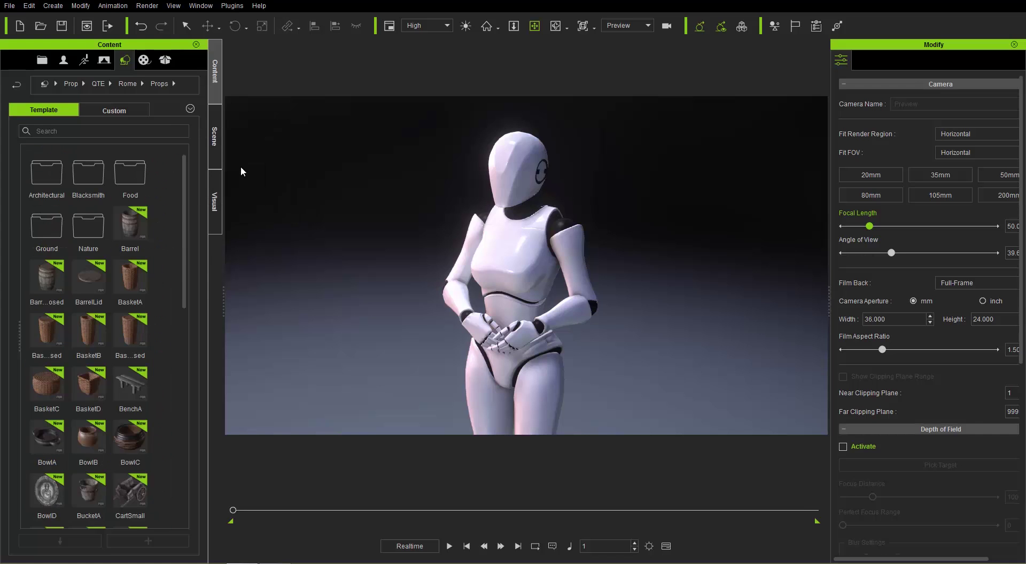
key("ctrl+1")
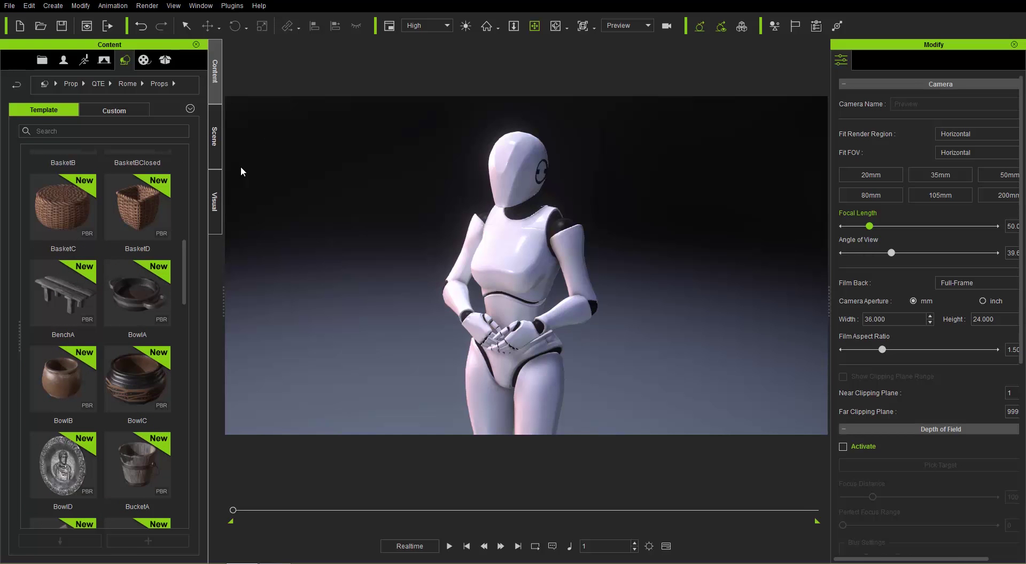
key("ctrl+1")
key("ctrl+1")
key("ctrl+1")
key("ctrl+1")
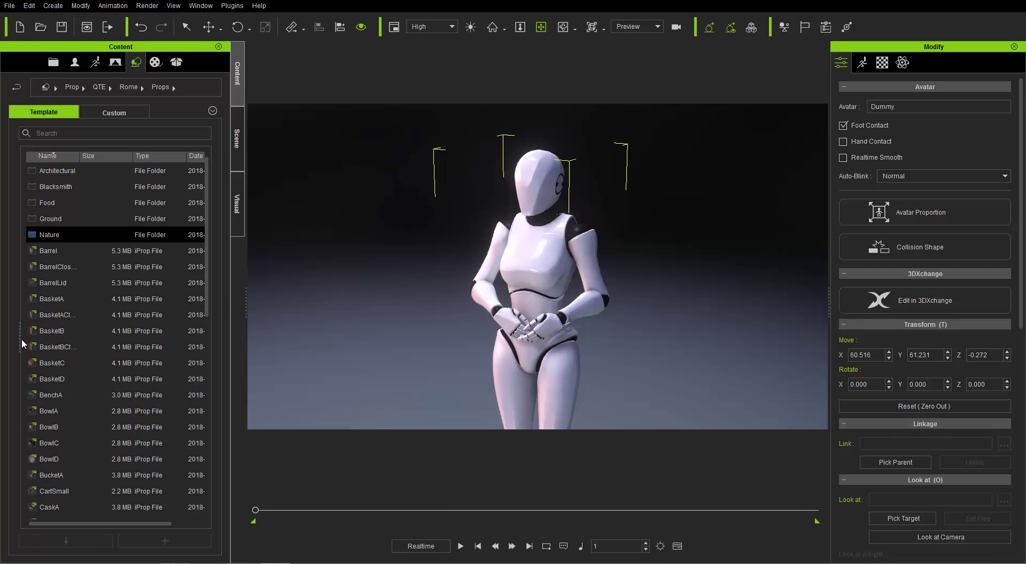
Reveal the folder tree beside the Rome props, switch the items between list and thumbnail views, and collapse the tree again
left_click_drag(19, 339, 116, 340)
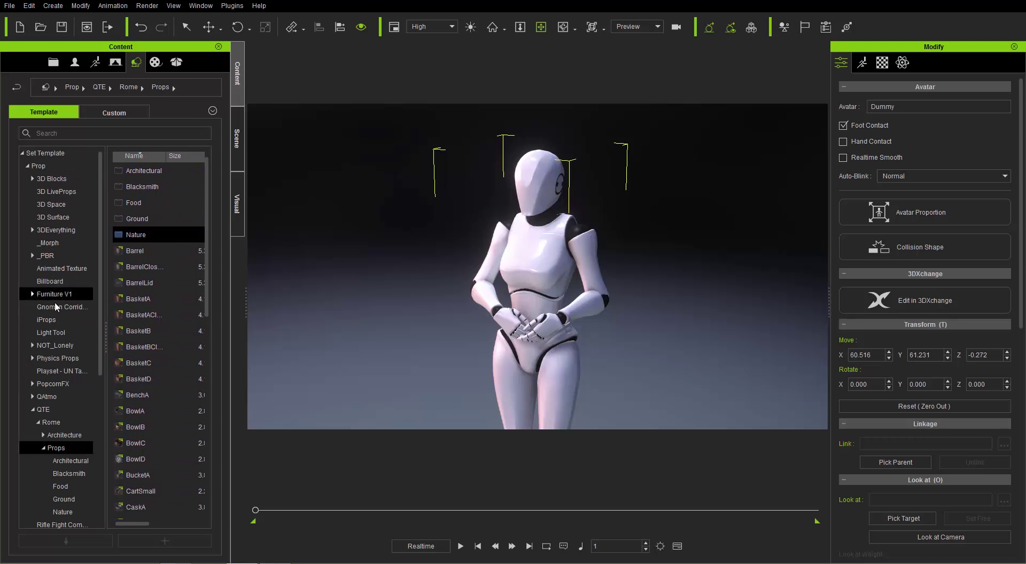
left_click(159, 287)
scroll(159, 287, "up", 2, "ctrl")
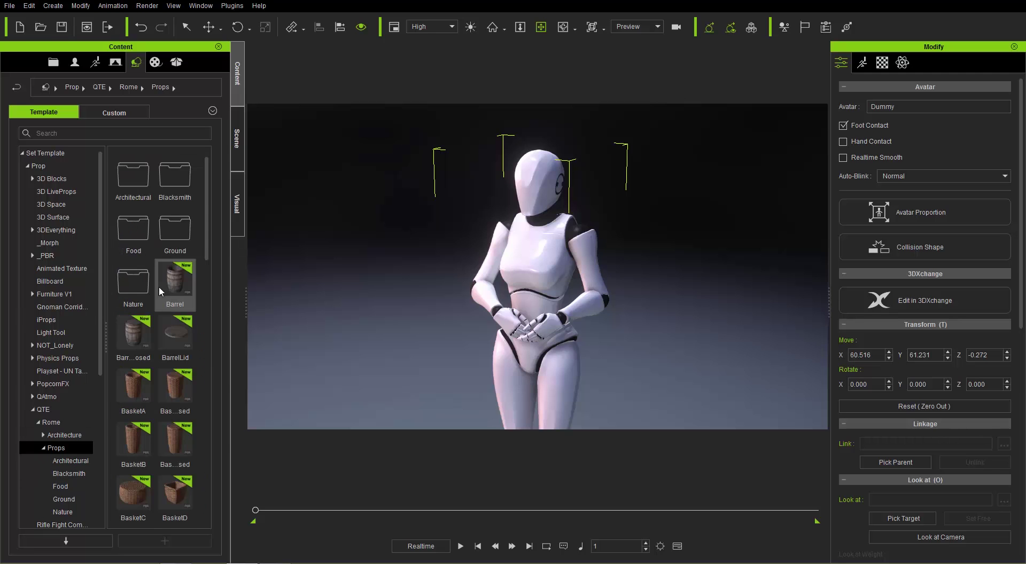
scroll(159, 287, "down", 2, "ctrl")
scroll(159, 286, "up", 1, "ctrl")
scroll(159, 286, "up", 1, "ctrl")
scroll(158, 286, "down", 2, "ctrl")
scroll(159, 286, "up", 1, "ctrl")
scroll(159, 287, "down", 1, "ctrl")
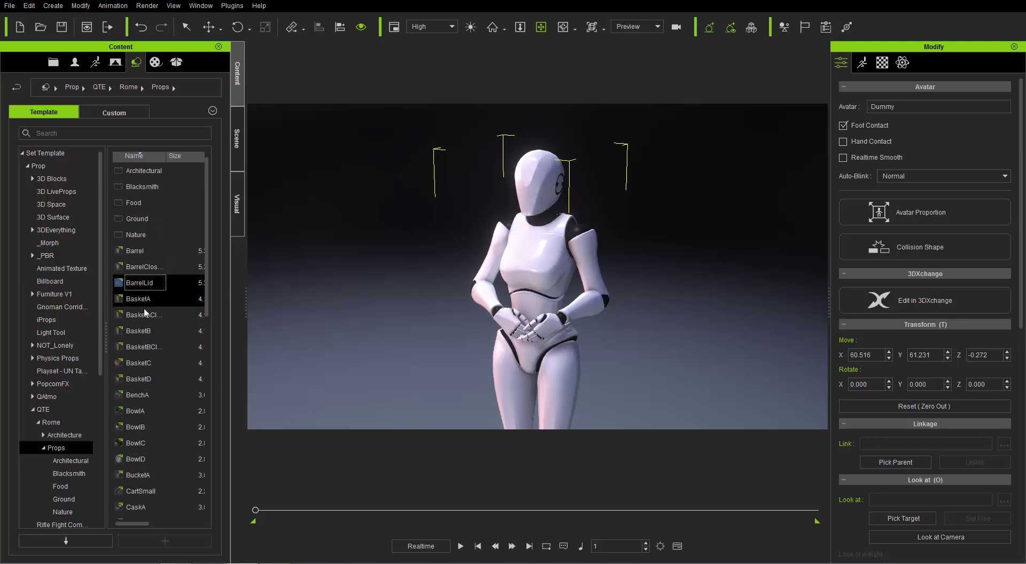
left_click_drag(101, 344, 27, 349)
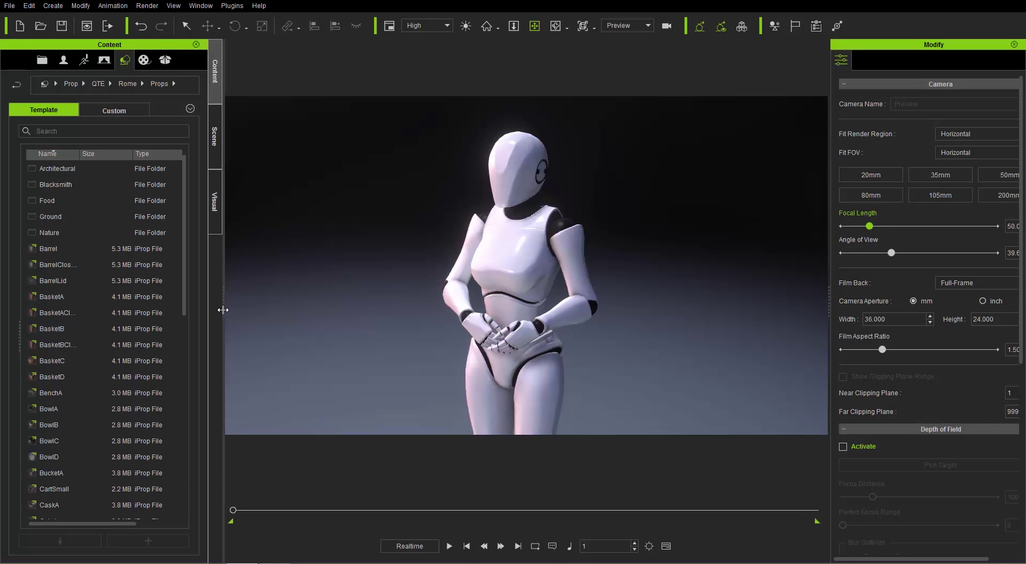
Widen the Content panel slightly and try moving it out of its docked place
left_click_drag(223, 307, 245, 303)
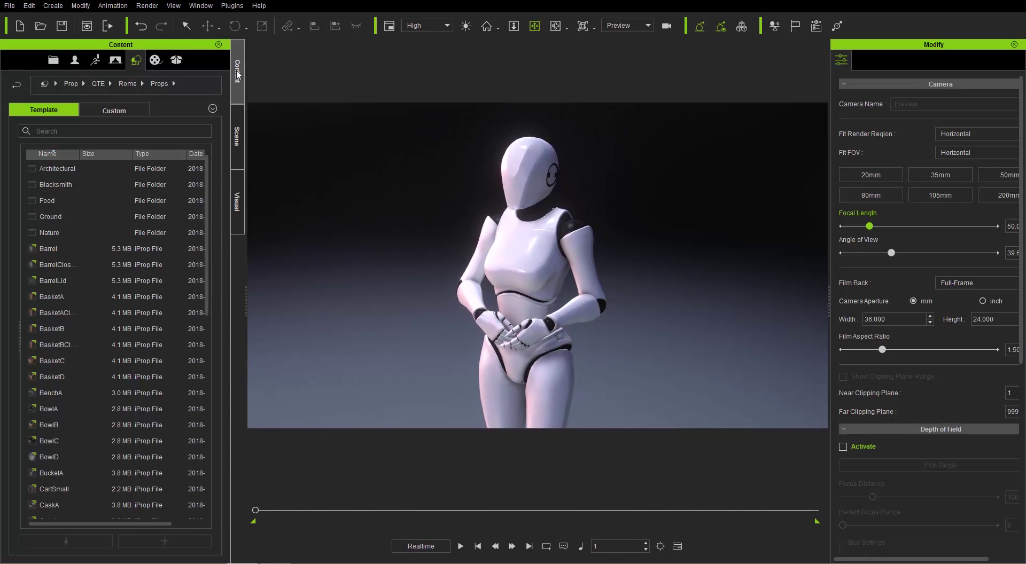
left_click_drag(238, 74, 246, 135)
left_click_drag(159, 47, 13, 180)
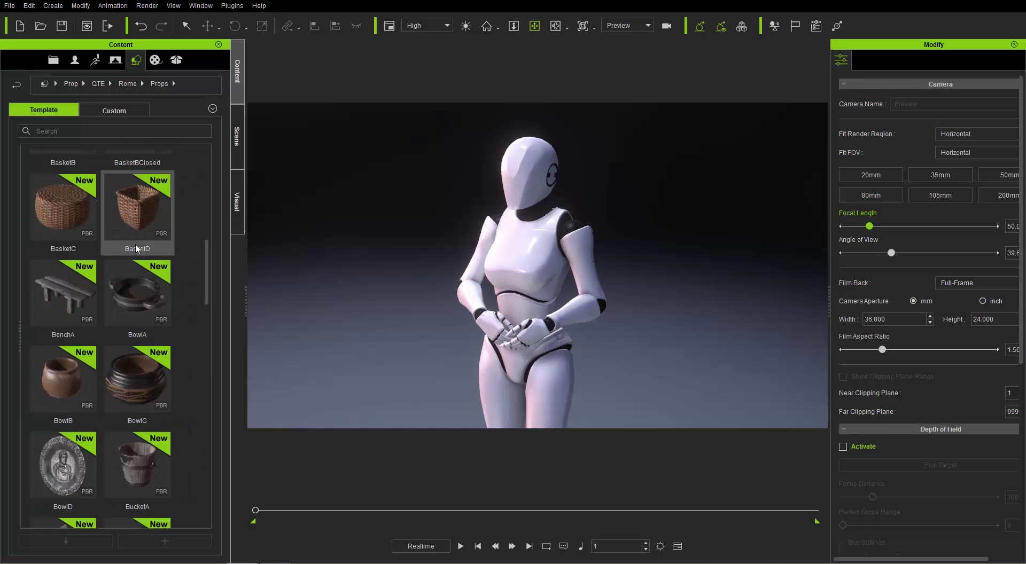
Hide the Content Manager and toggle its visibility until it is displayed again
left_click(215, 109)
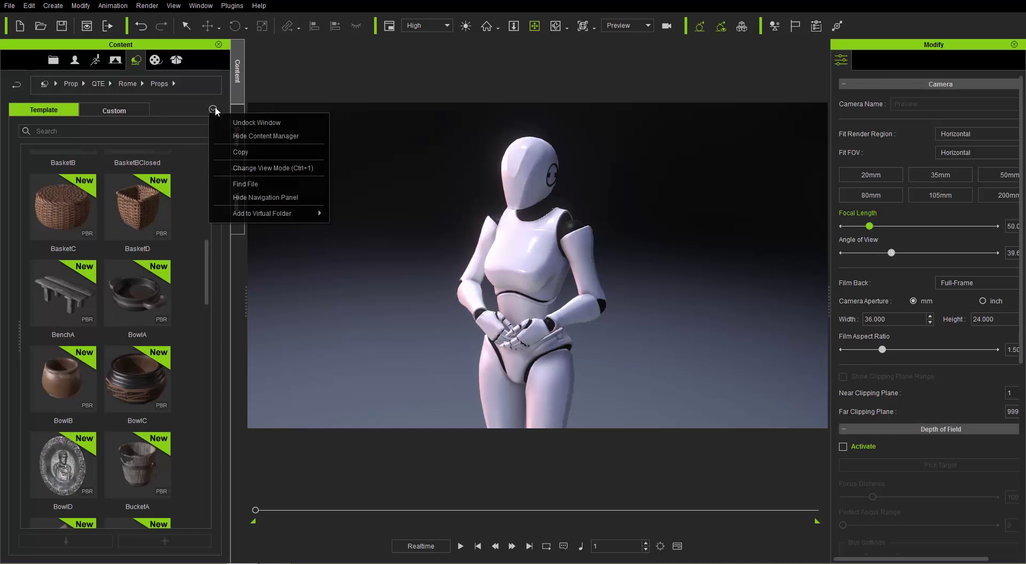
left_click(263, 137)
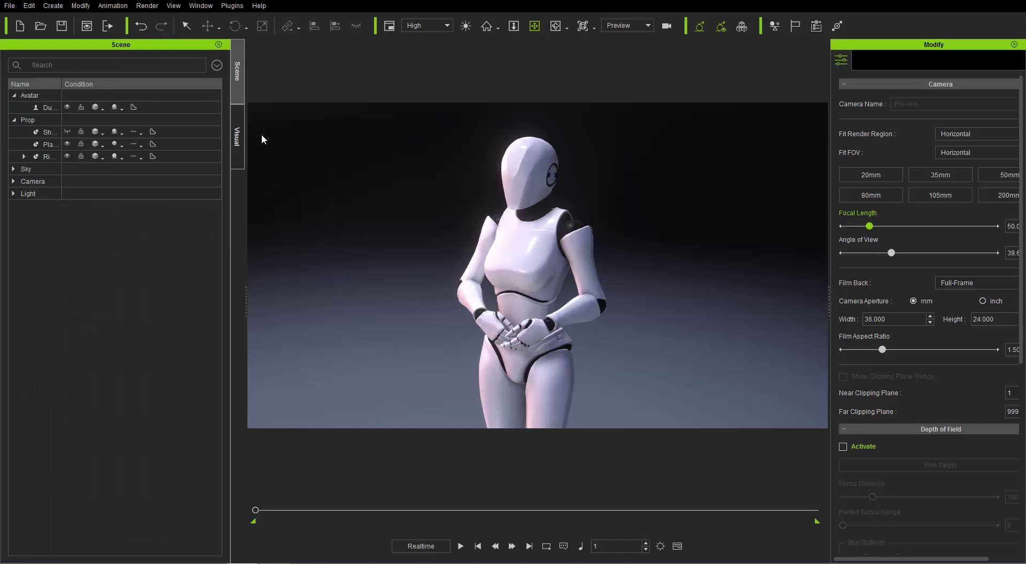
key("F4")
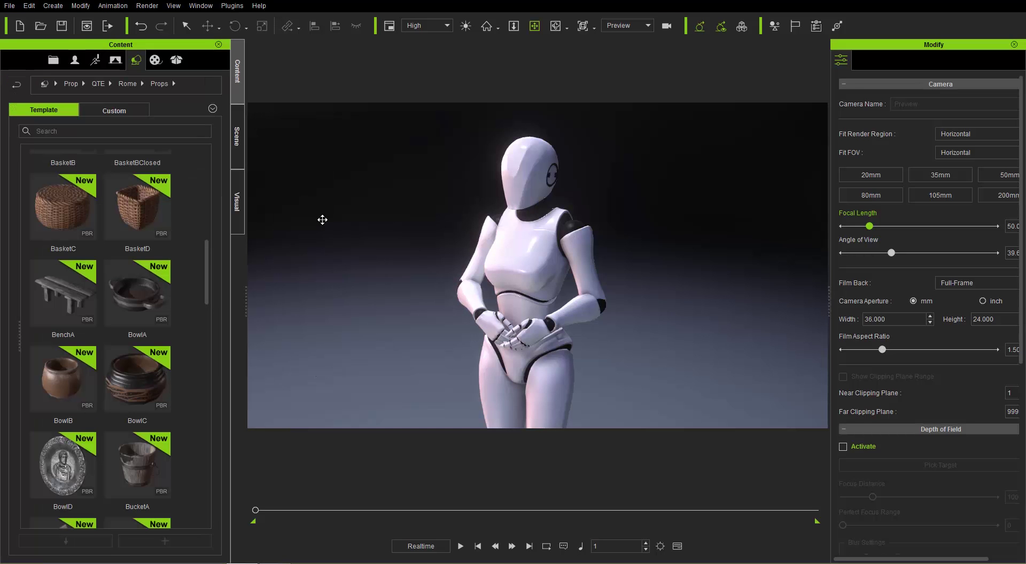
key("F4")
key("F4")
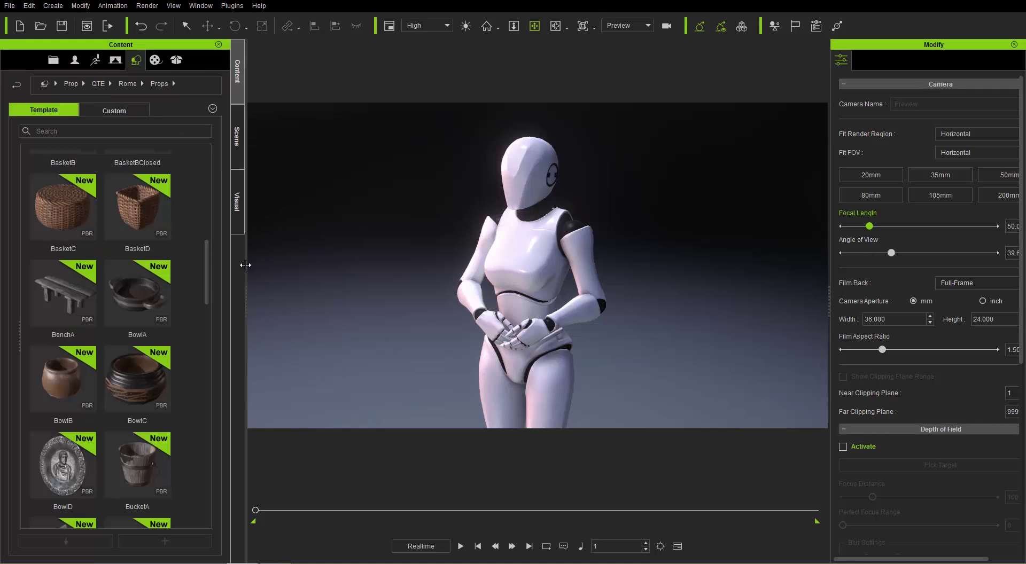
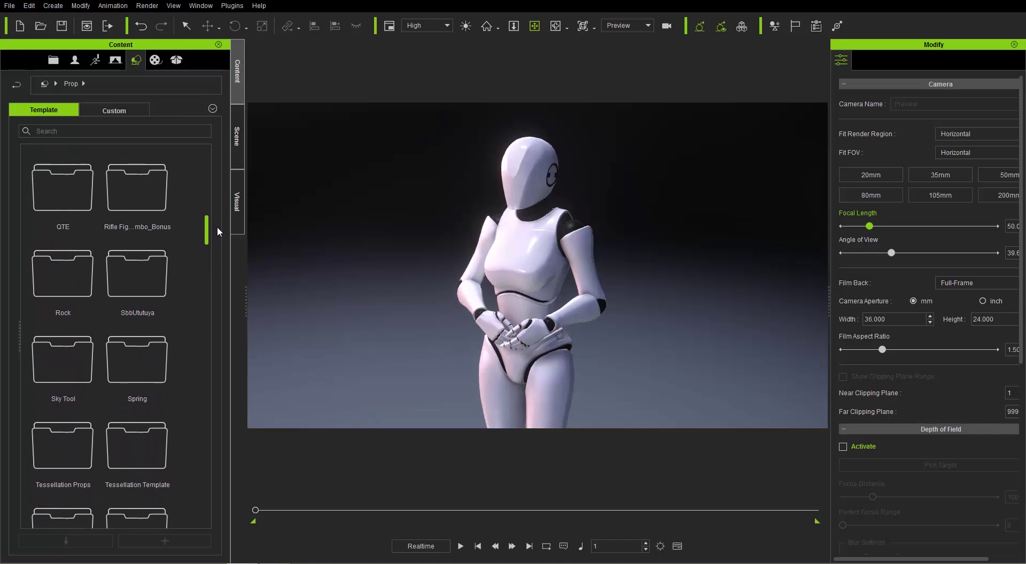
Open the Loft Scene folder within the prop library's _PBR folder and browse its furniture props
scroll(220, 225, "up", 6)
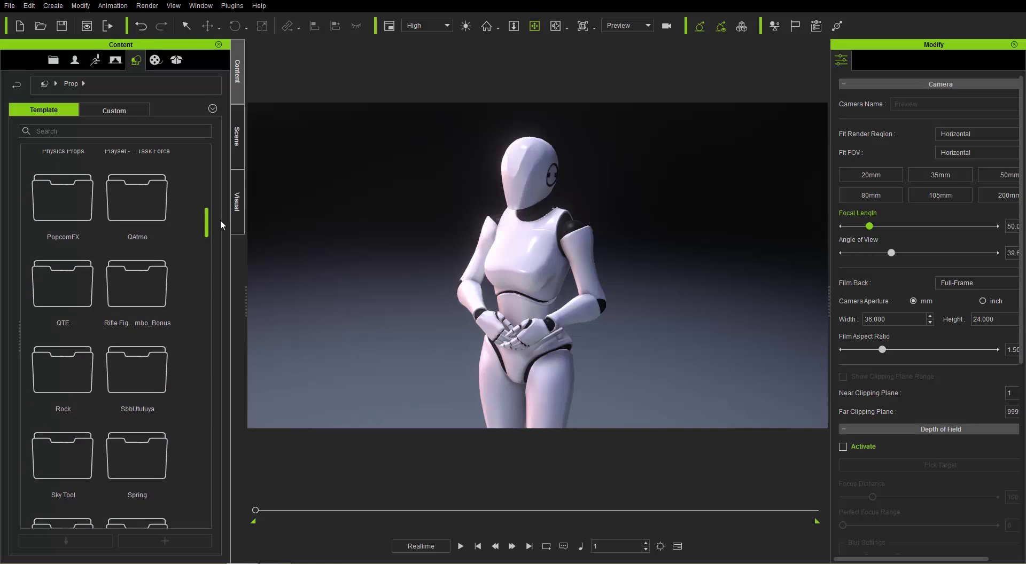
scroll(223, 207, "up", 10)
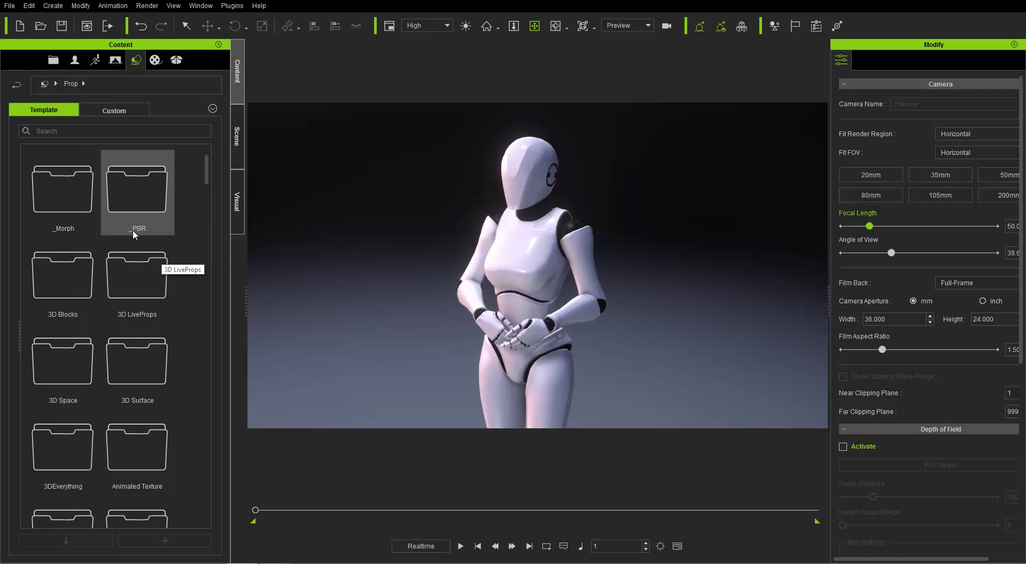
double_click(133, 191)
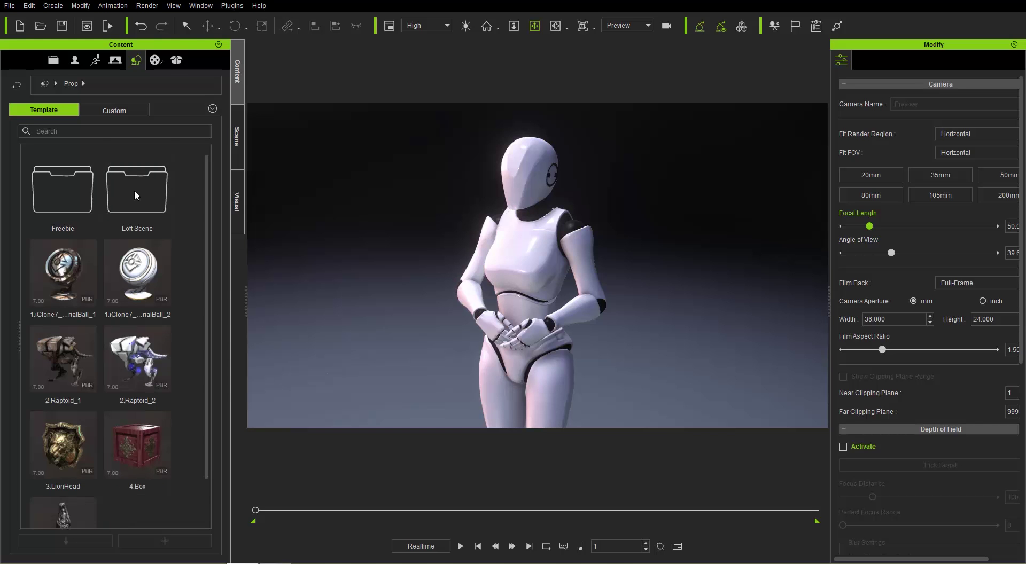
double_click(142, 182)
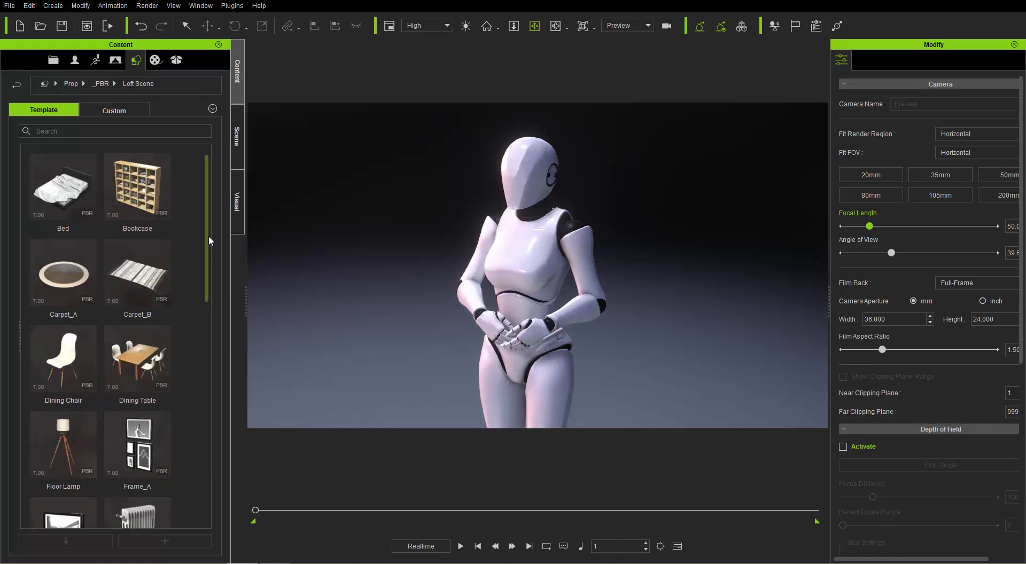
left_click_drag(209, 235, 208, 284)
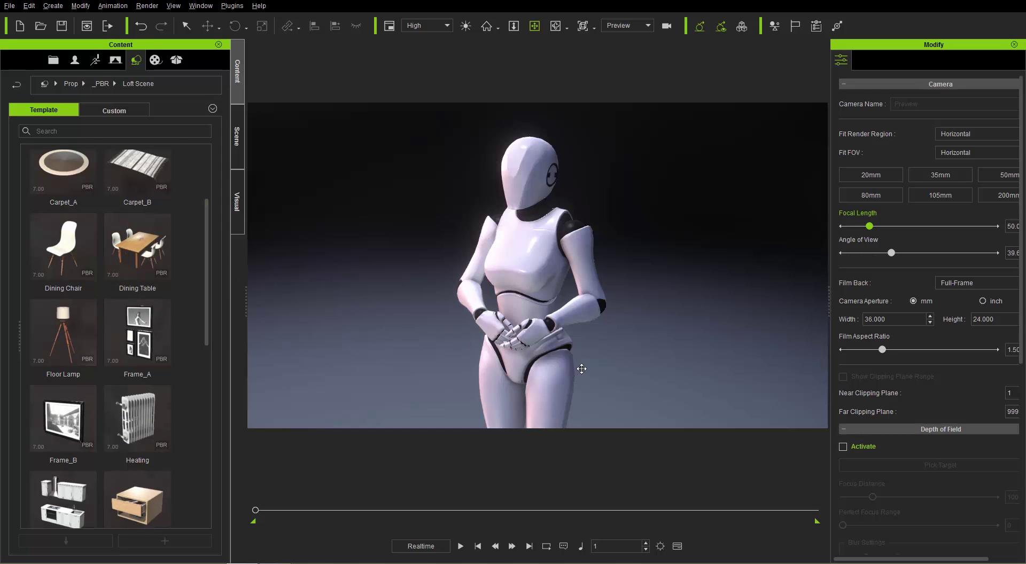
Load the Dining Chair into the scene, move it to about X 123.9, Y 161.5, and delete it
scroll(582, 369, "down", 10)
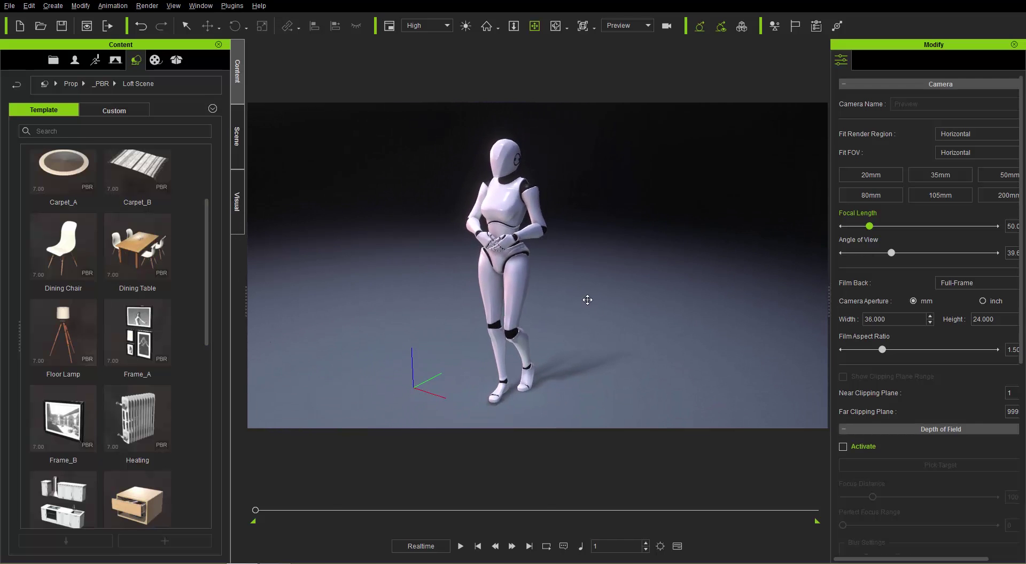
scroll(588, 300, "down", 3)
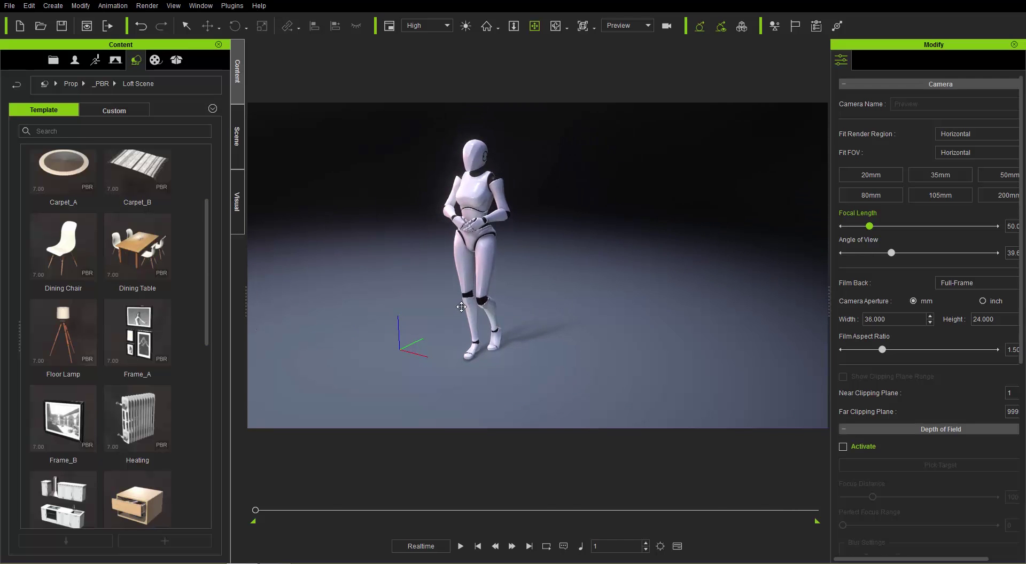
left_click(87, 257)
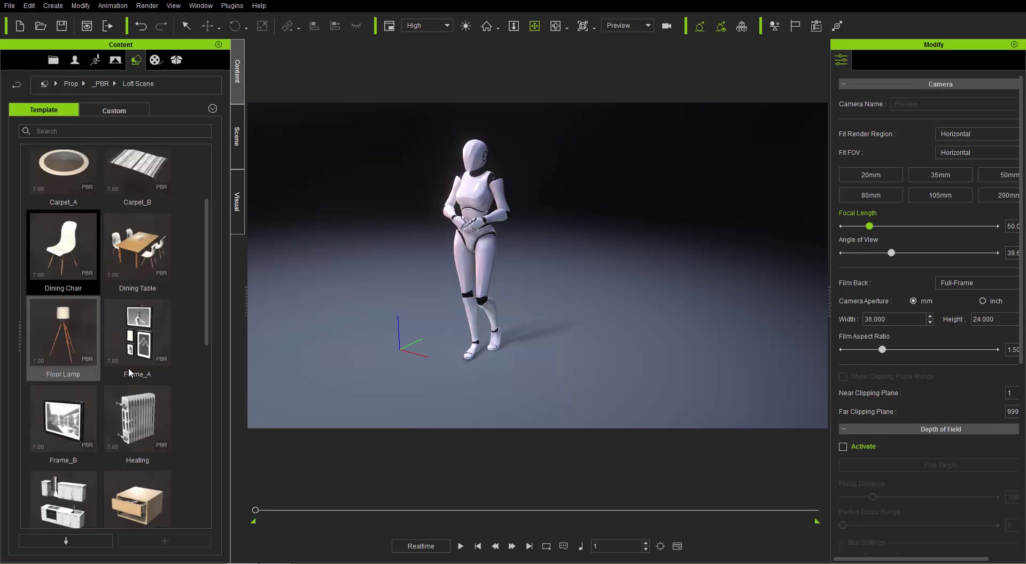
left_click(83, 544)
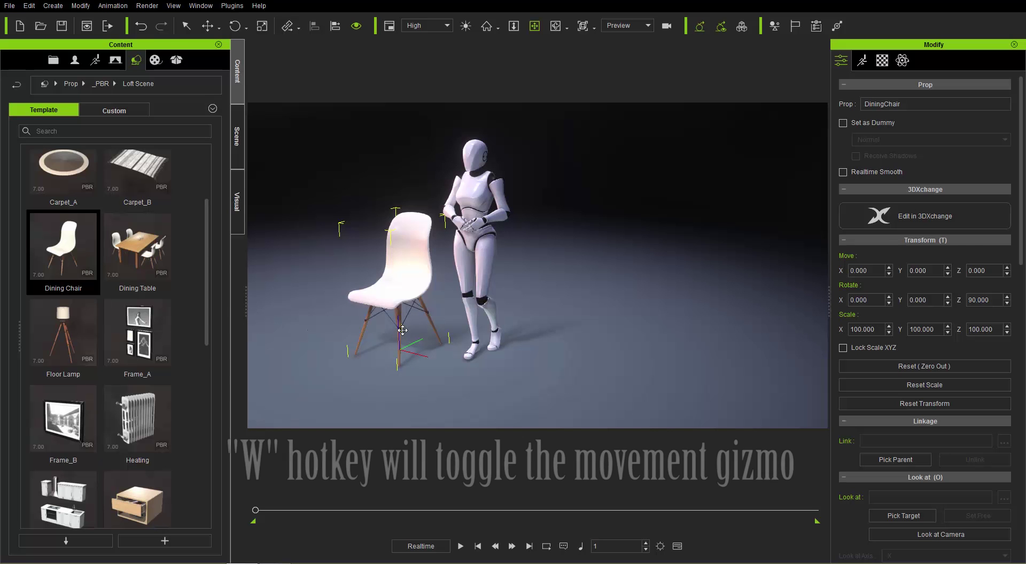
key("w")
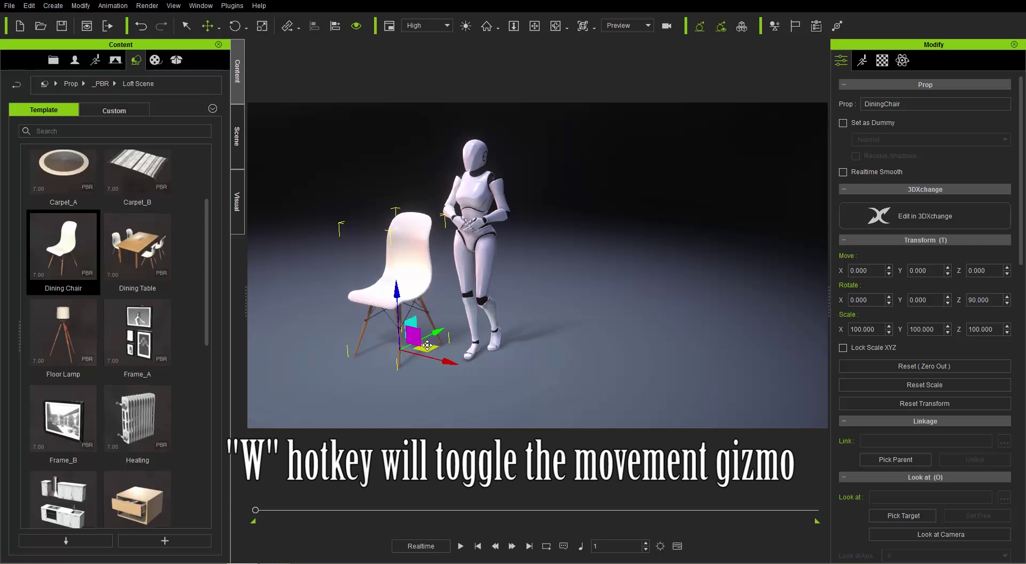
left_click_drag(440, 341, 643, 317)
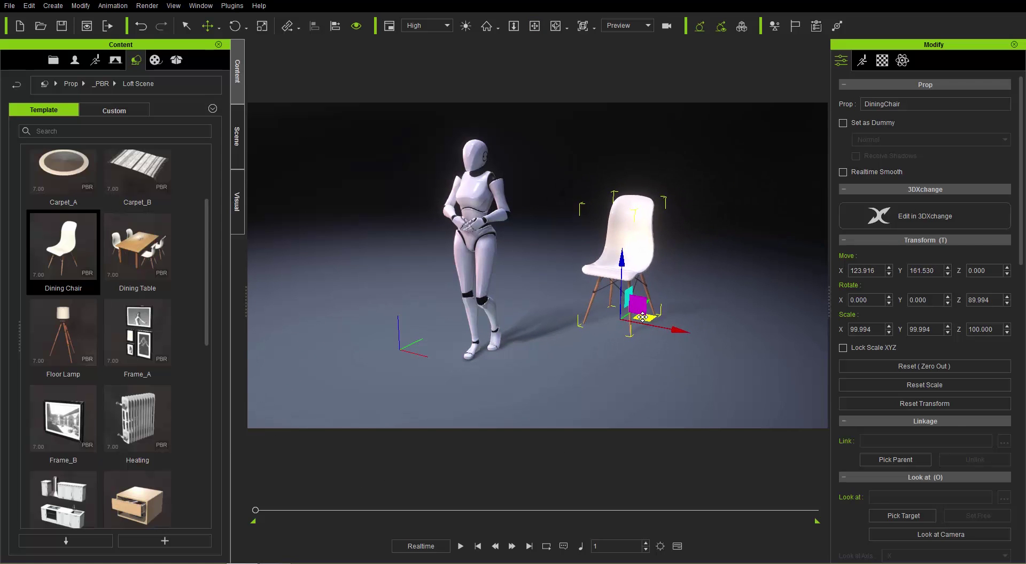
key("Delete")
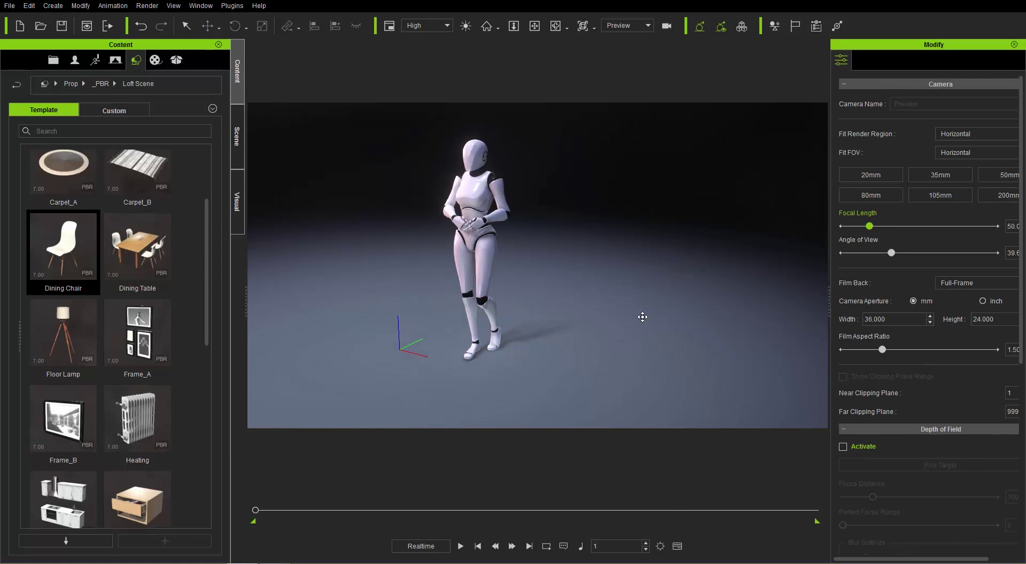
Place a Dining Chair beside the dummy at about X 158.2, Y 106.3, and add and delete a second one at the origin
left_click_drag(73, 253, 665, 344)
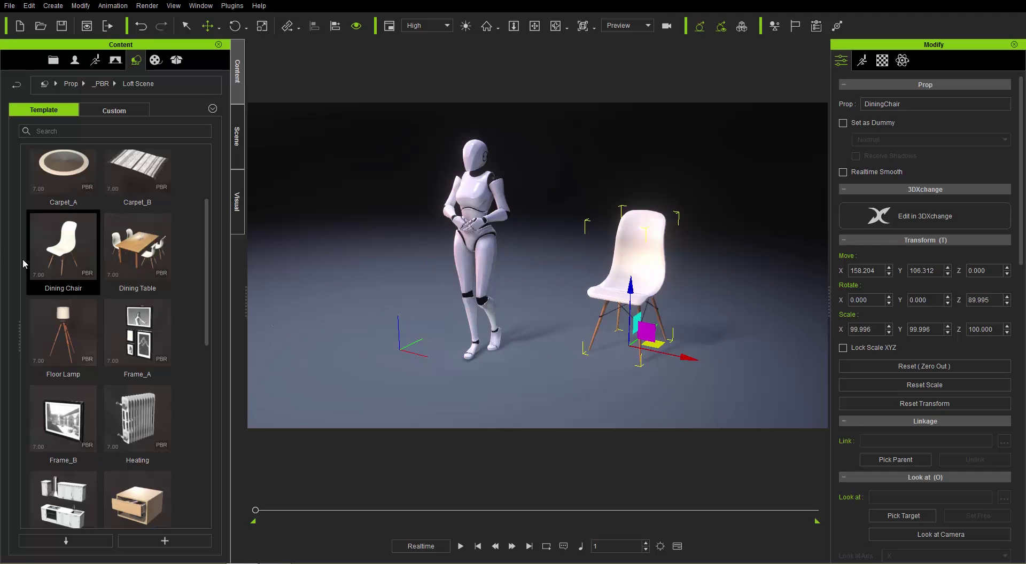
left_click_drag(74, 253, 336, 297)
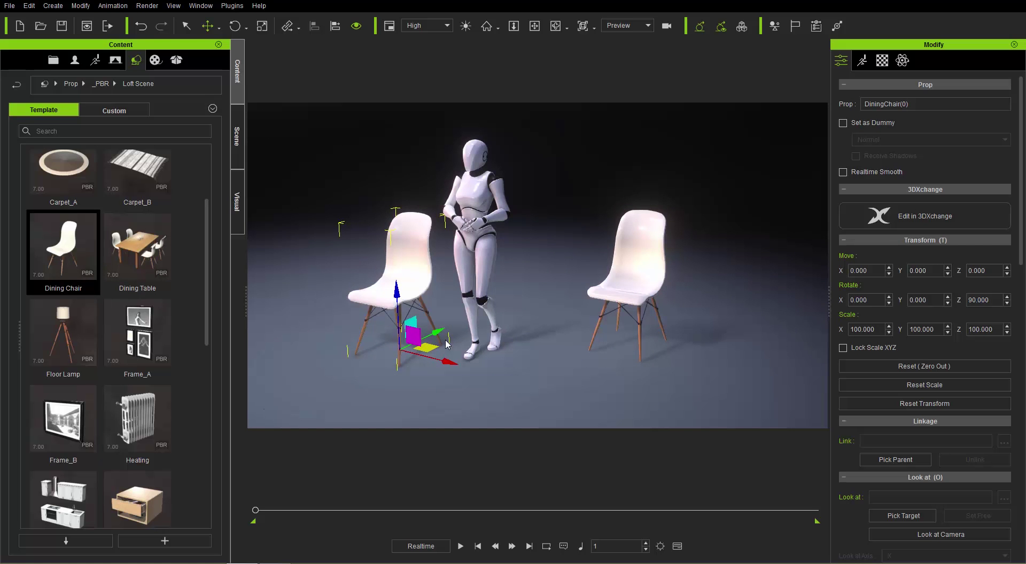
key("Delete")
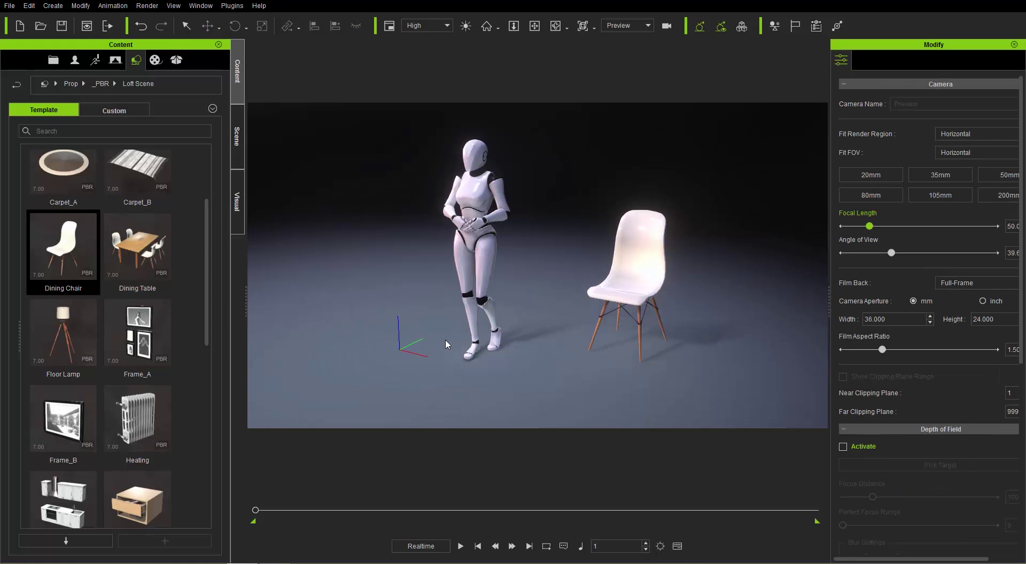
Locate the Dining Chair's file on disk and display the Loft Scene folder's files as icons
right_click(75, 255)
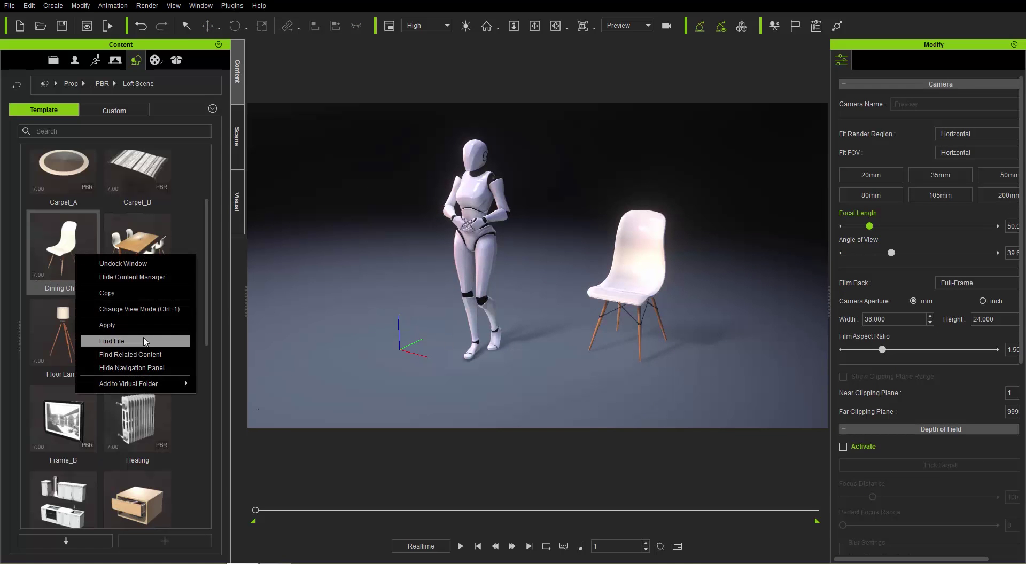
left_click(137, 343)
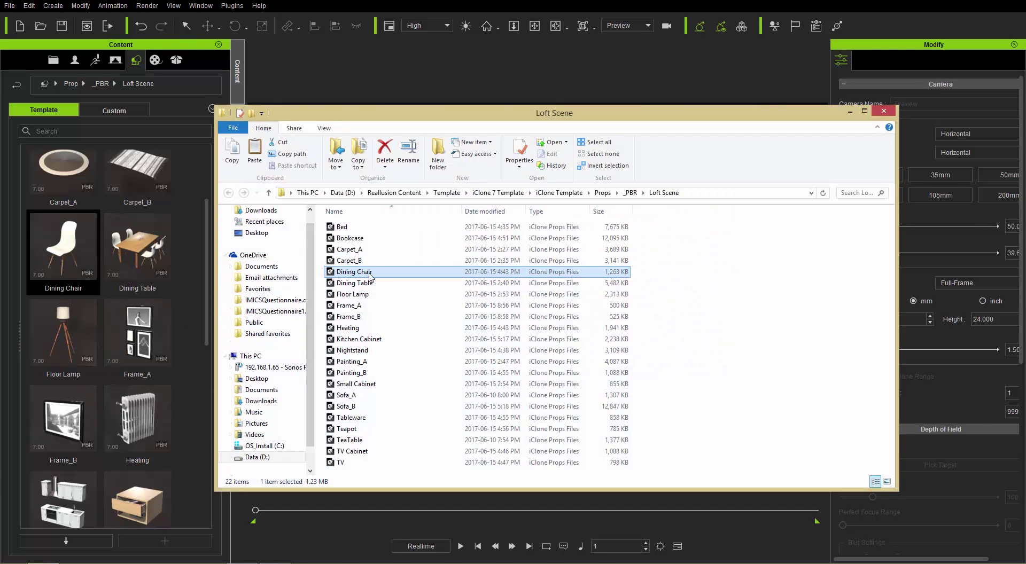
scroll(371, 276, "down", 2, "ctrl")
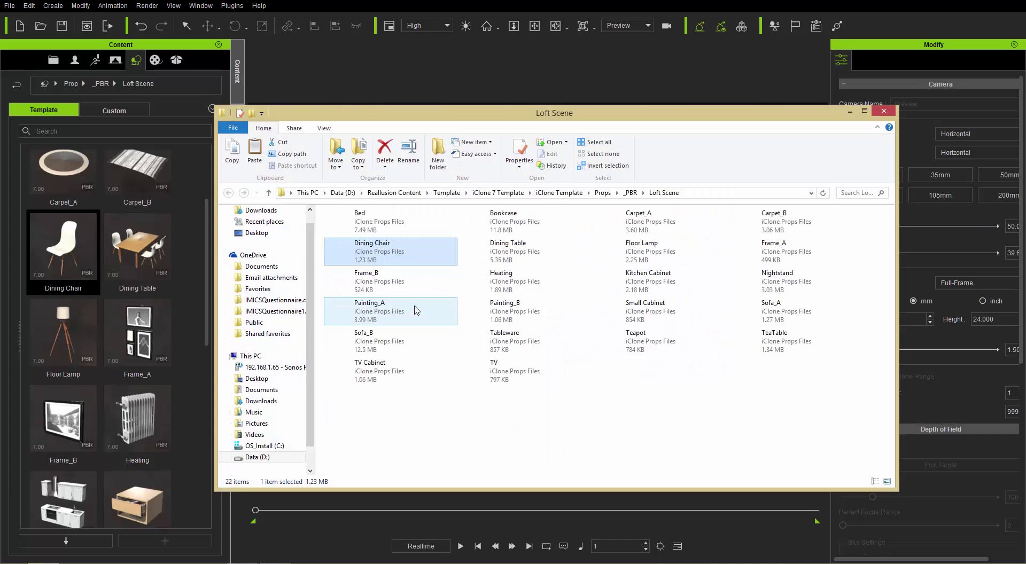
scroll(416, 311, "up", 6, "ctrl")
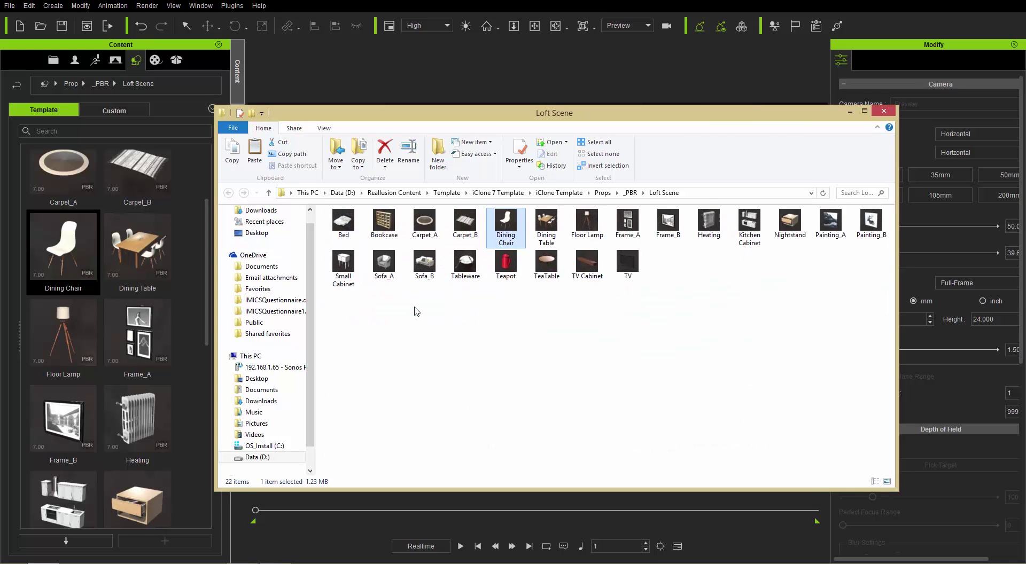
Enlarge the Loft Scene file icons, load the Dining Chair file into the scene at about X -48.2, Y -9.5, and delete that chair
scroll(416, 311, "up", 1, "ctrl")
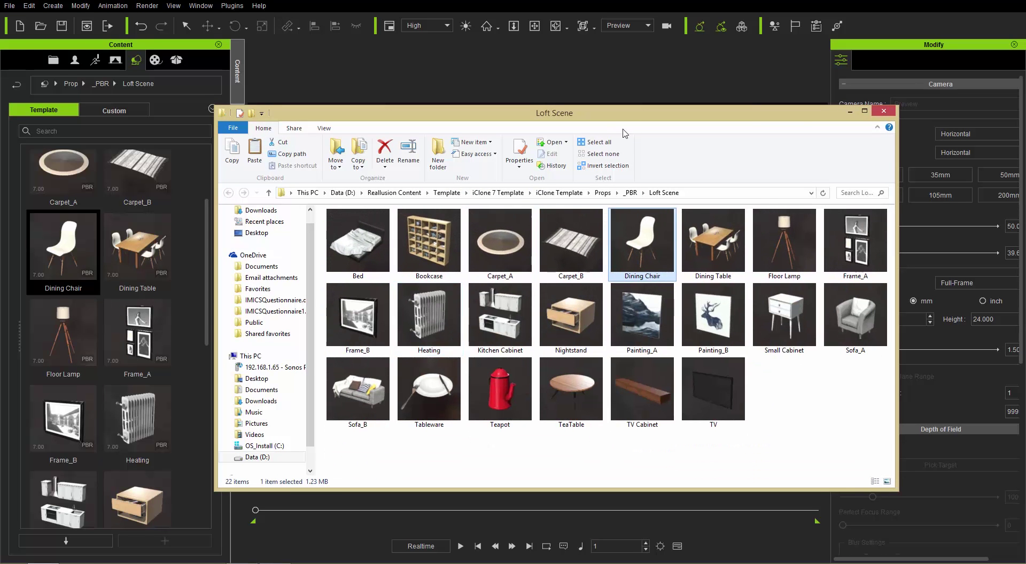
left_click_drag(610, 115, 813, 156)
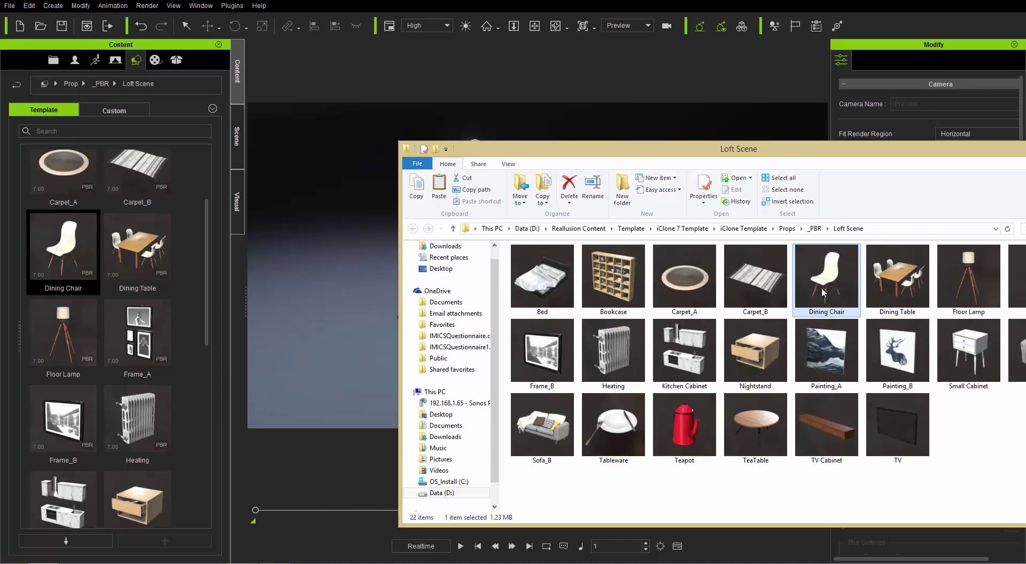
left_click_drag(823, 293, 349, 341)
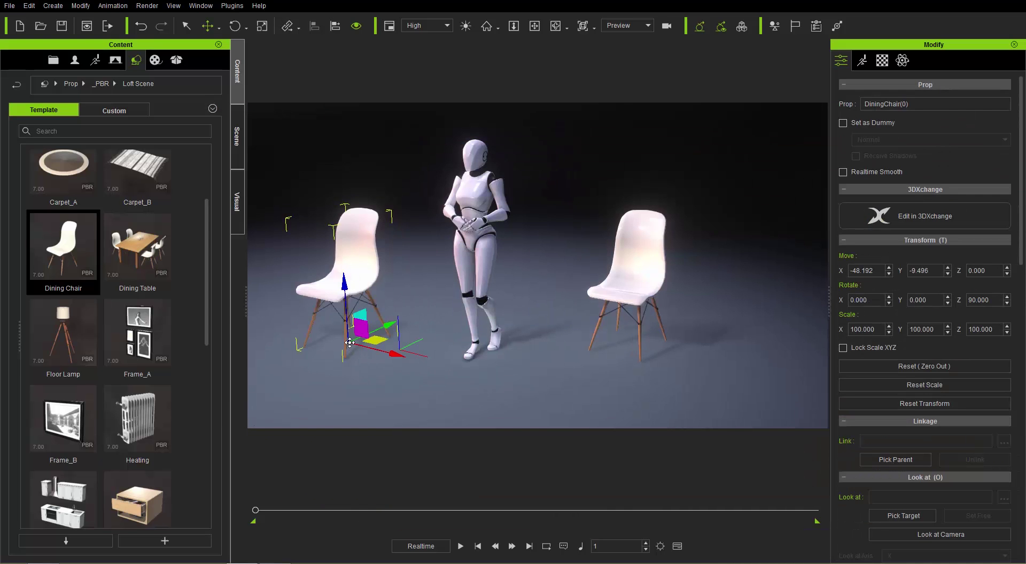
key("Delete")
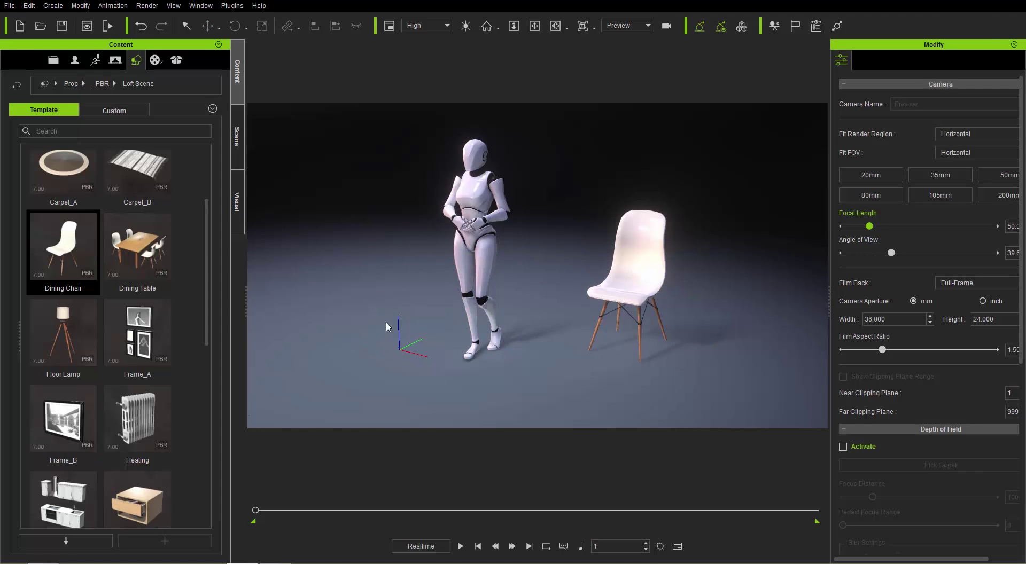
Add the 4.Motion Dummy_Male avatar beside the female dummy at about X -54.3, Y -4.5
left_click(76, 61)
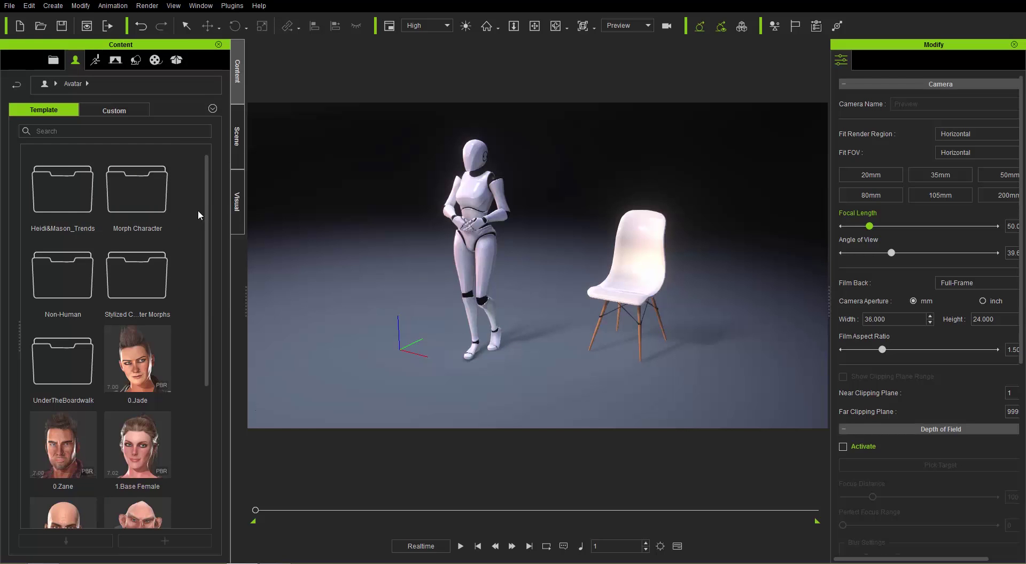
left_click_drag(211, 199, 215, 389)
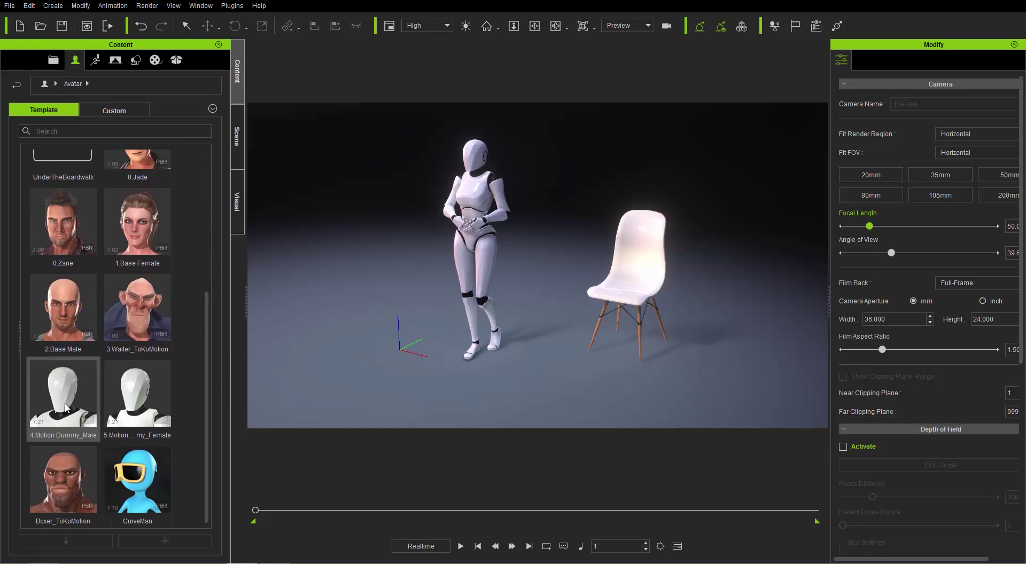
mouse_move(140, 417)
left_mouse_down()
mouse_move(199, 391)
mouse_move(133, 406)
left_mouse_up()
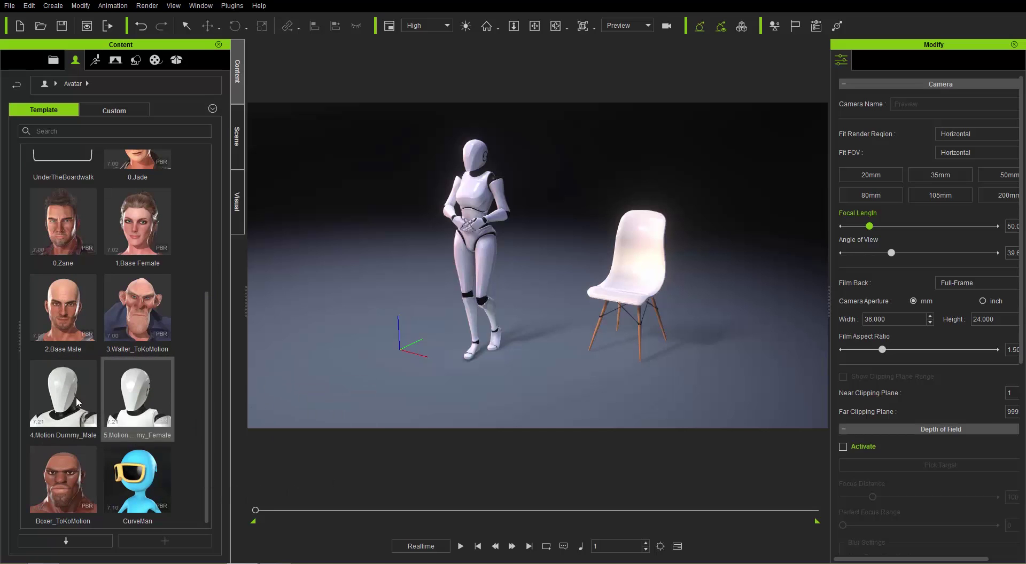
left_click_drag(62, 395, 348, 338)
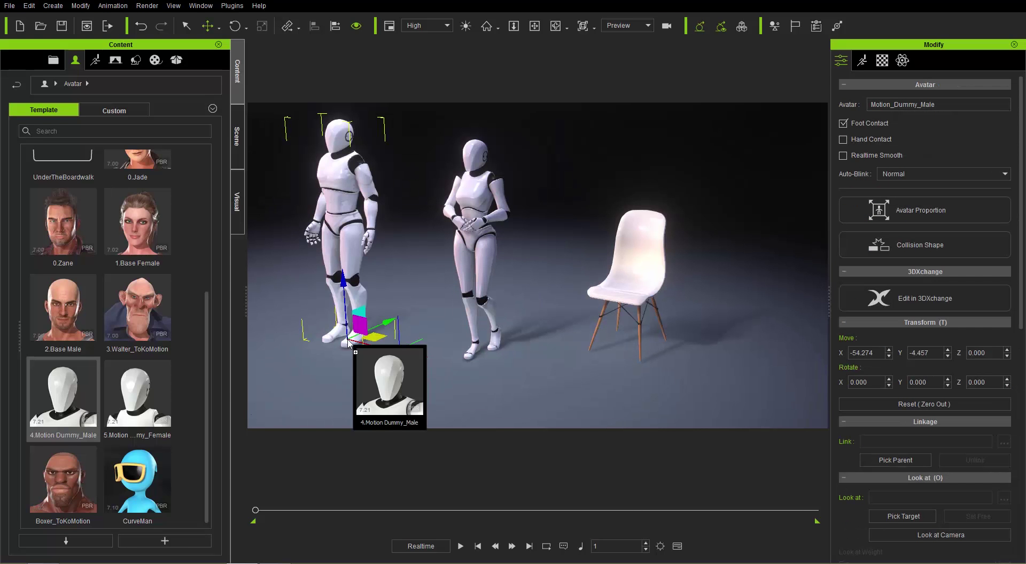
middle_click_drag(348, 342, 398, 302)
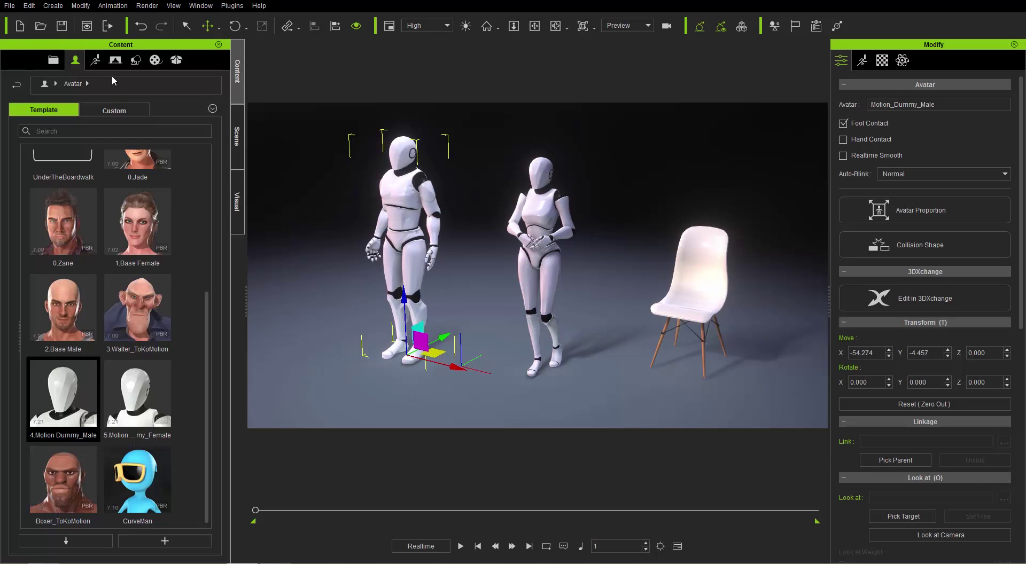
Open the 2.Male folder within the 01_iClone7 Motion library of motion templates
left_click(96, 62)
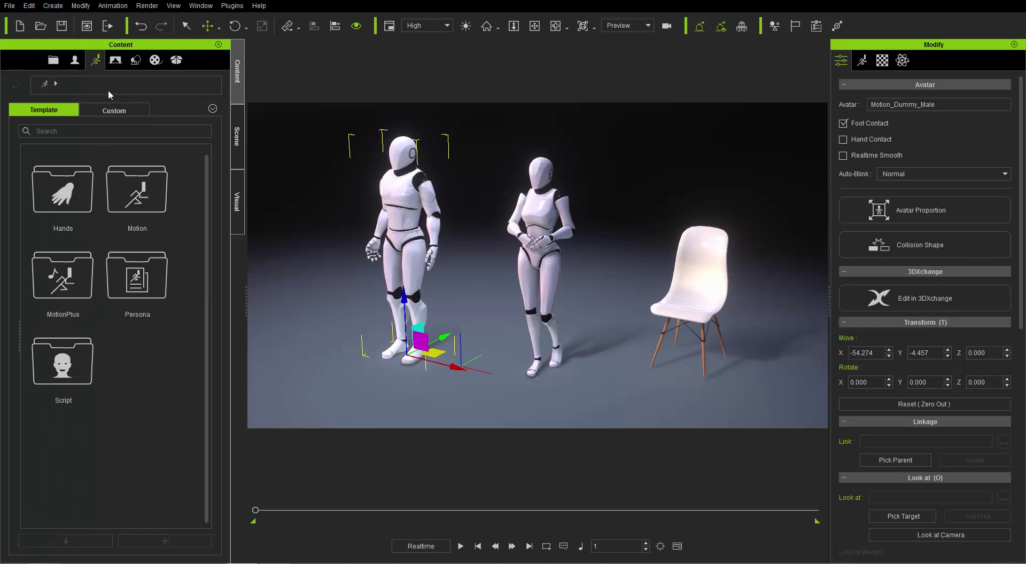
double_click(141, 200)
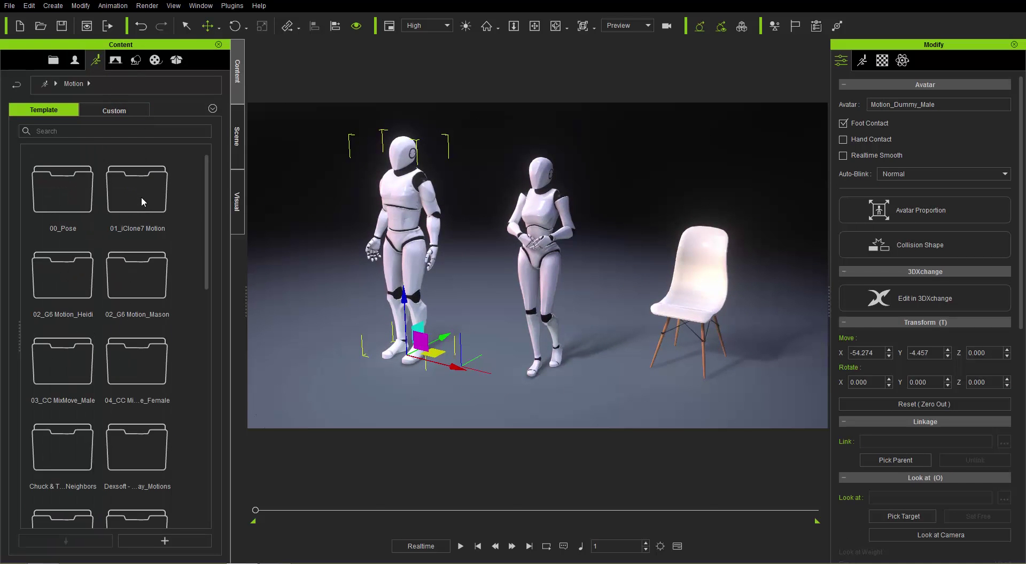
double_click(135, 204)
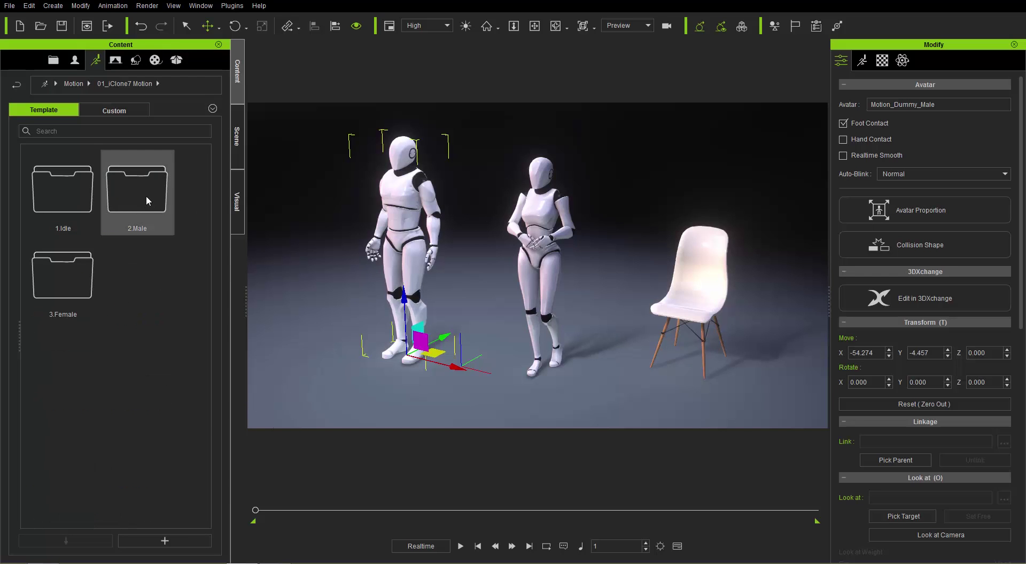
double_click(146, 197)
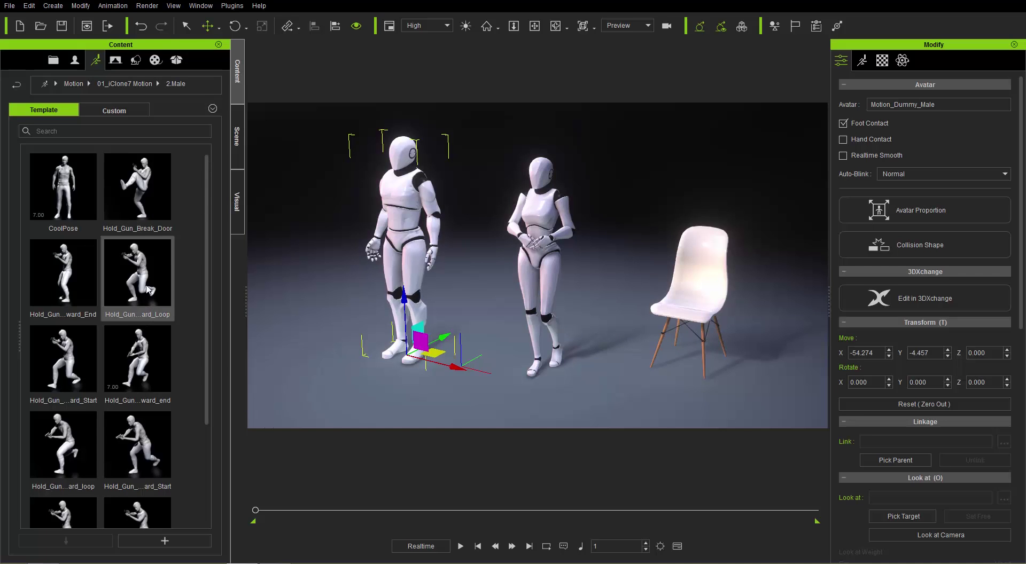
Apply the Hold_Gun_Break_Door motion to the male dummy, play it, and return to the first frame
left_click_drag(138, 184, 411, 224)
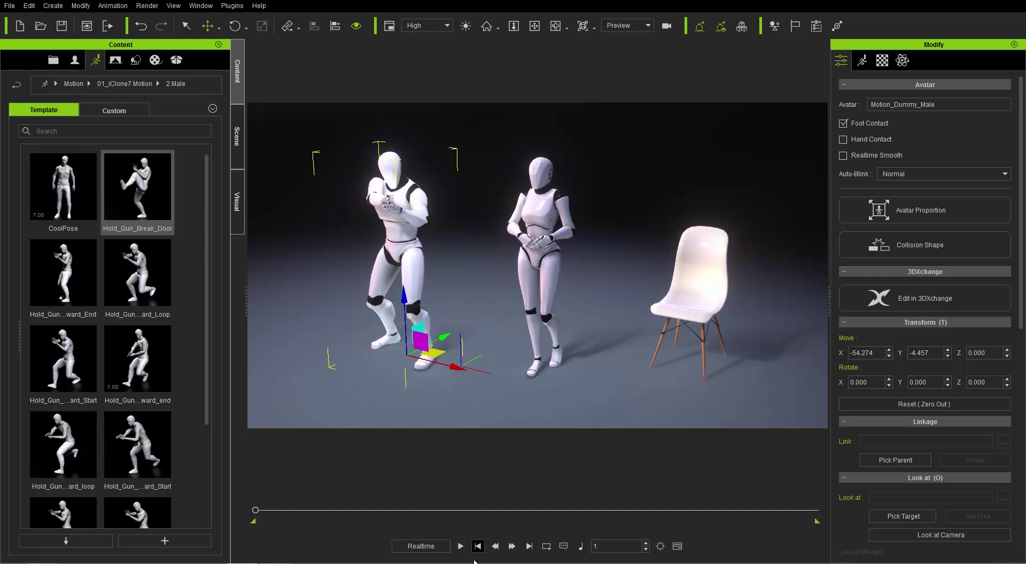
left_click(462, 547)
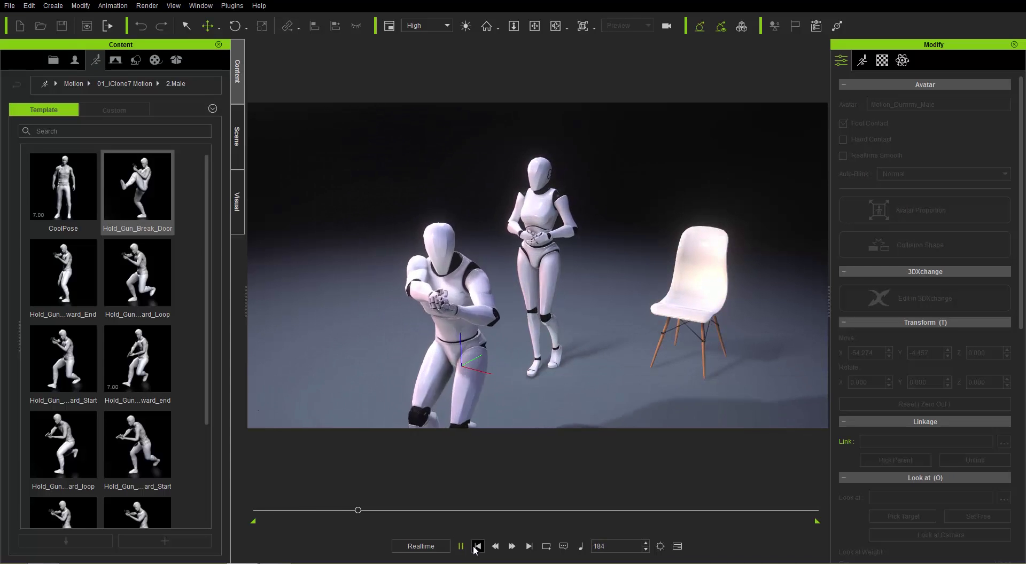
left_click(477, 546)
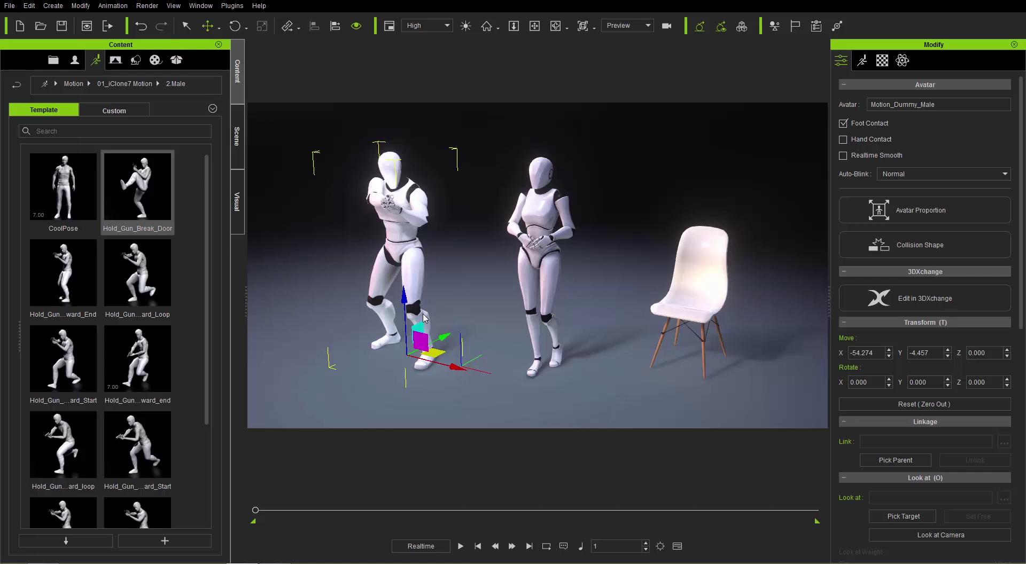
Apply the CoolPose motion to the male dummy, preview the playback, and return to the first frame
double_click(69, 196)
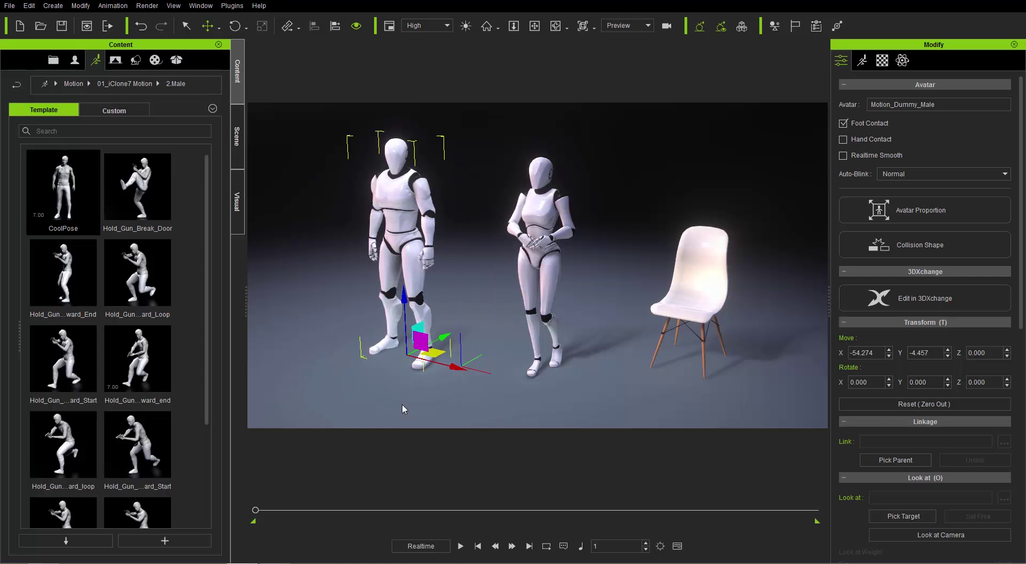
left_click(462, 546)
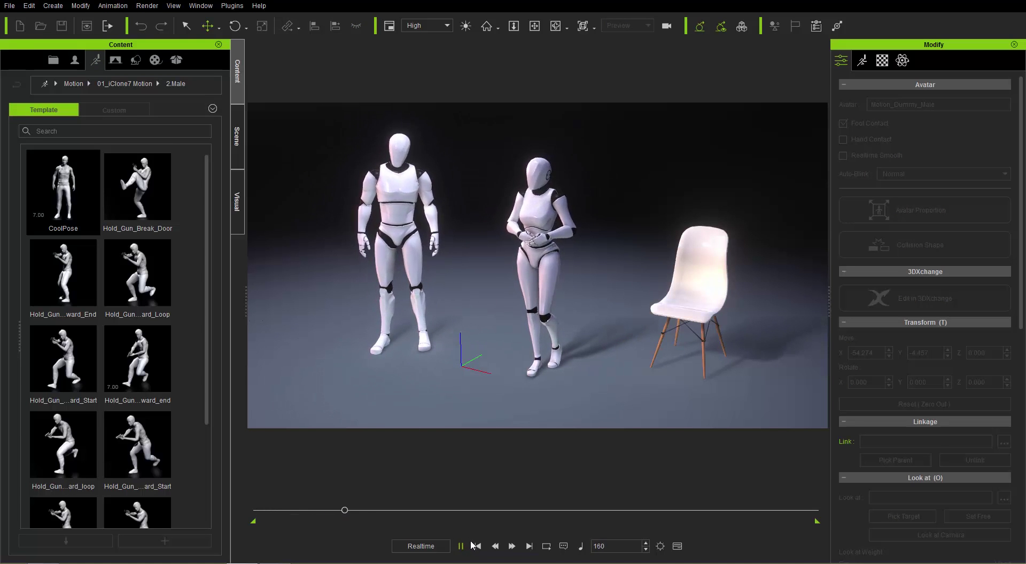
left_click(478, 546)
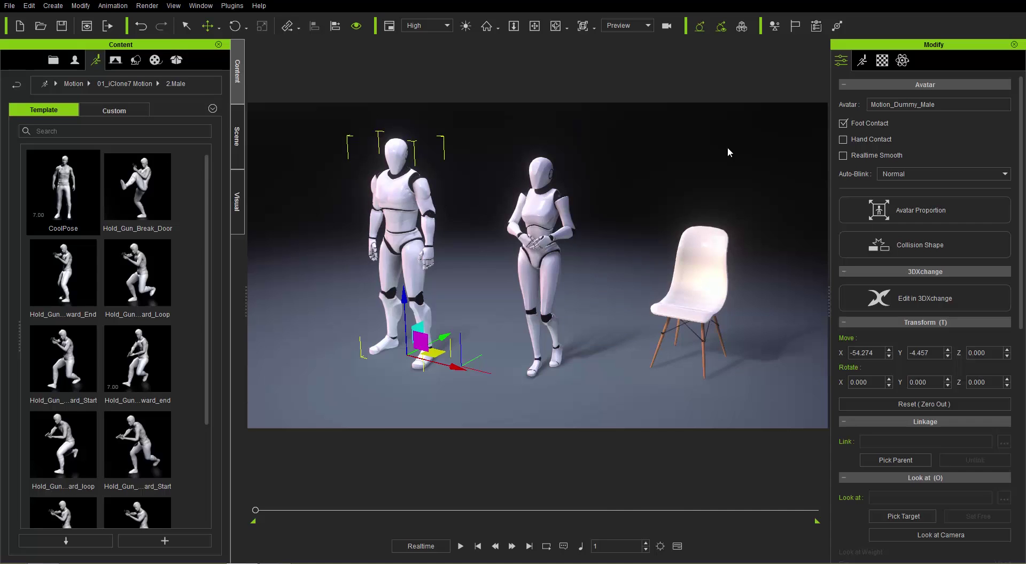
Set the brightness of the male dummy's Base Color texture to -100 with Adjust Color
left_click(882, 63)
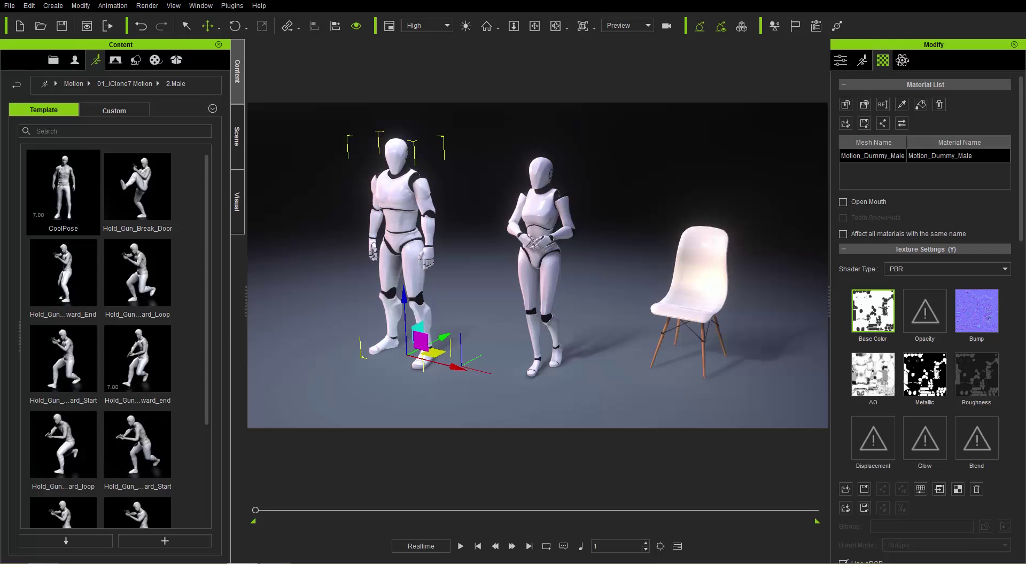
left_click(921, 490)
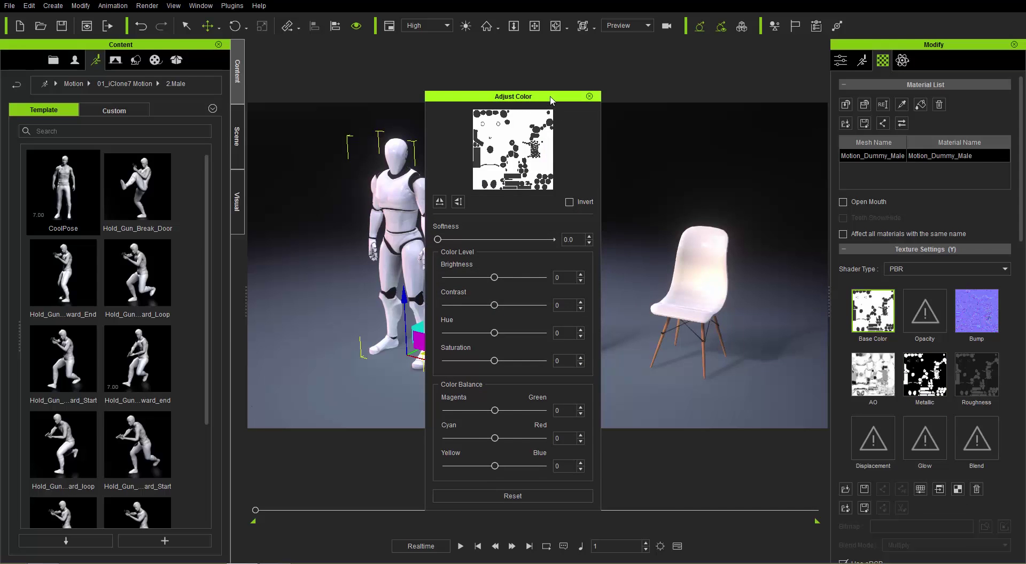
left_click_drag(550, 96, 780, 91)
left_click_drag(726, 274, 678, 278)
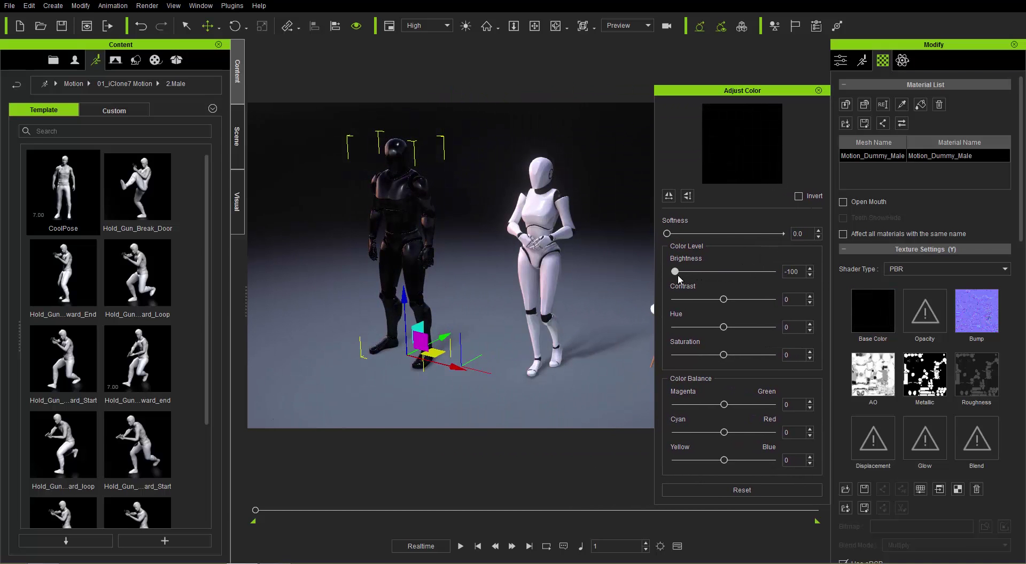
left_click(819, 91)
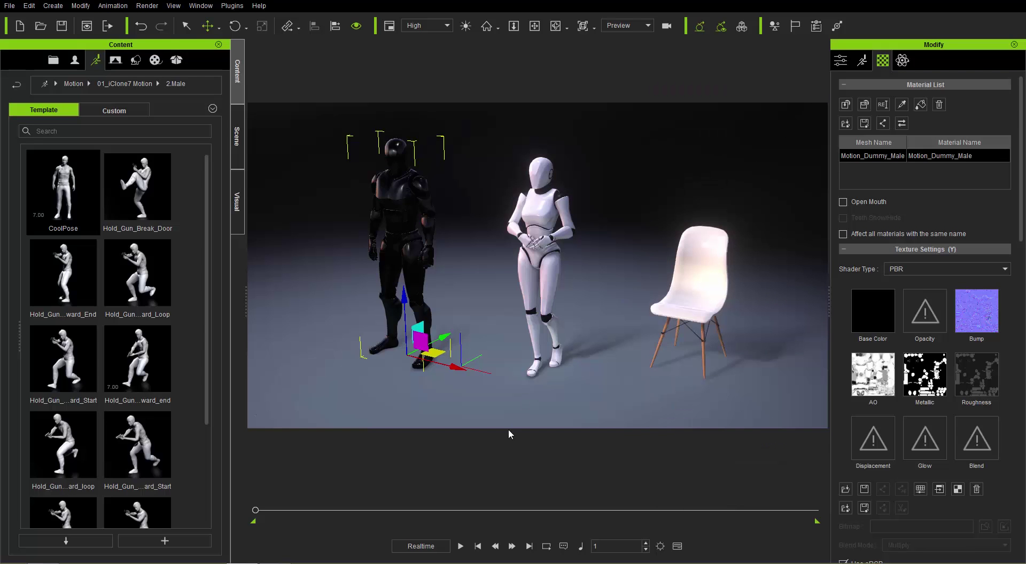
Set the brightness of the male dummy's Base Color texture to -4 with Adjust Color
left_click(873, 311)
left_click_drag(1019, 228, 1020, 272)
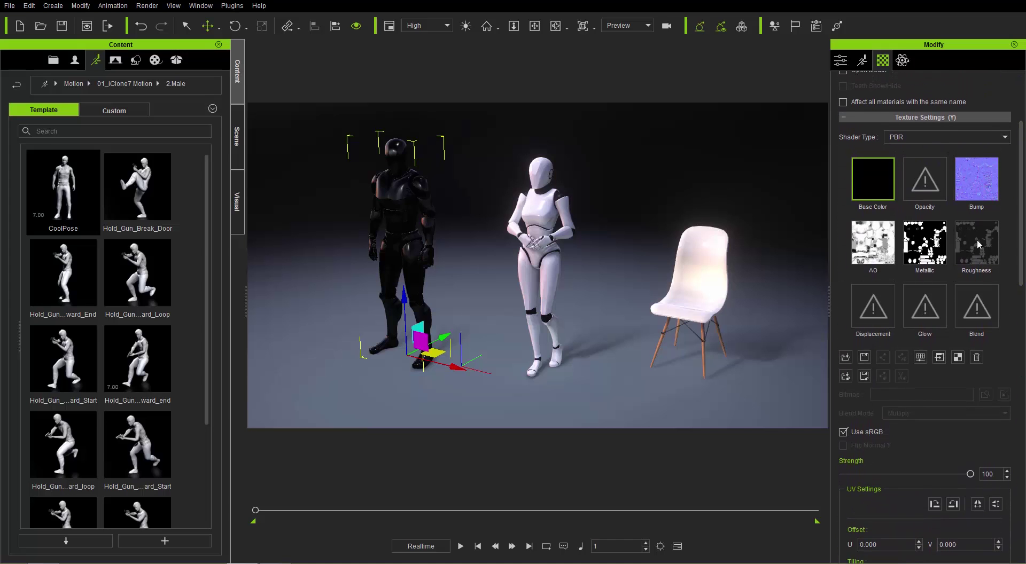
left_click(921, 357)
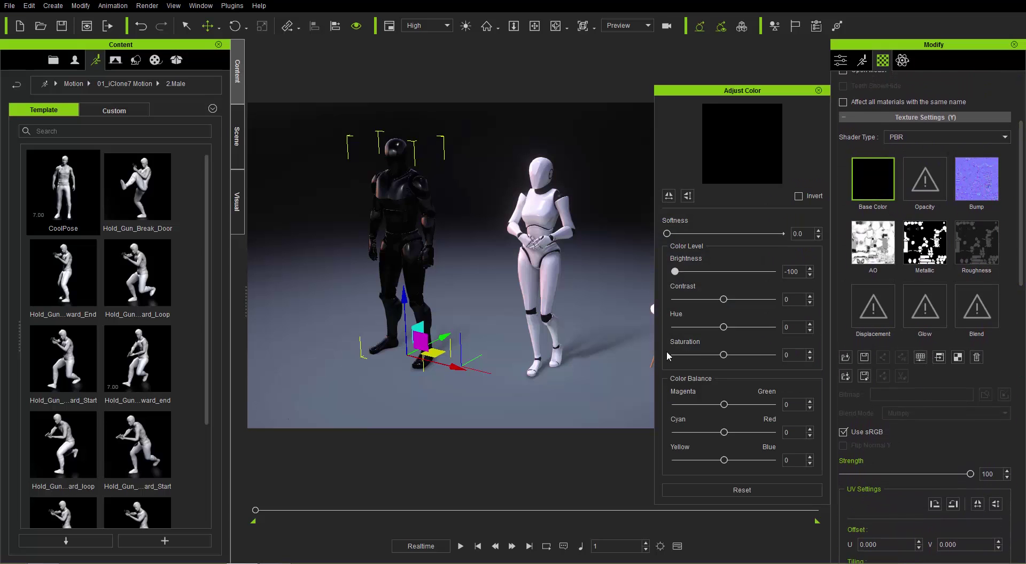
left_click_drag(675, 271, 721, 272)
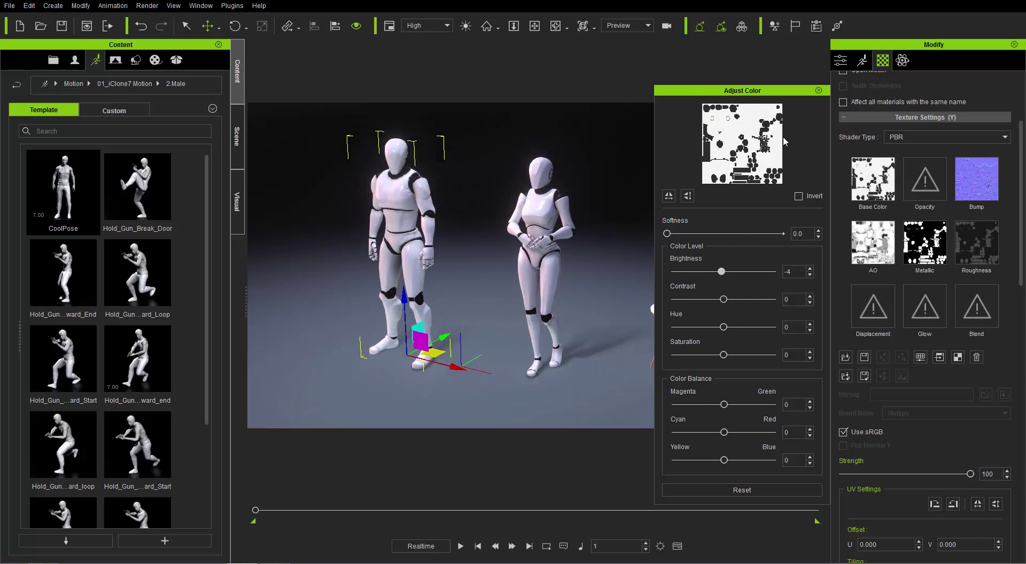
left_click(820, 91)
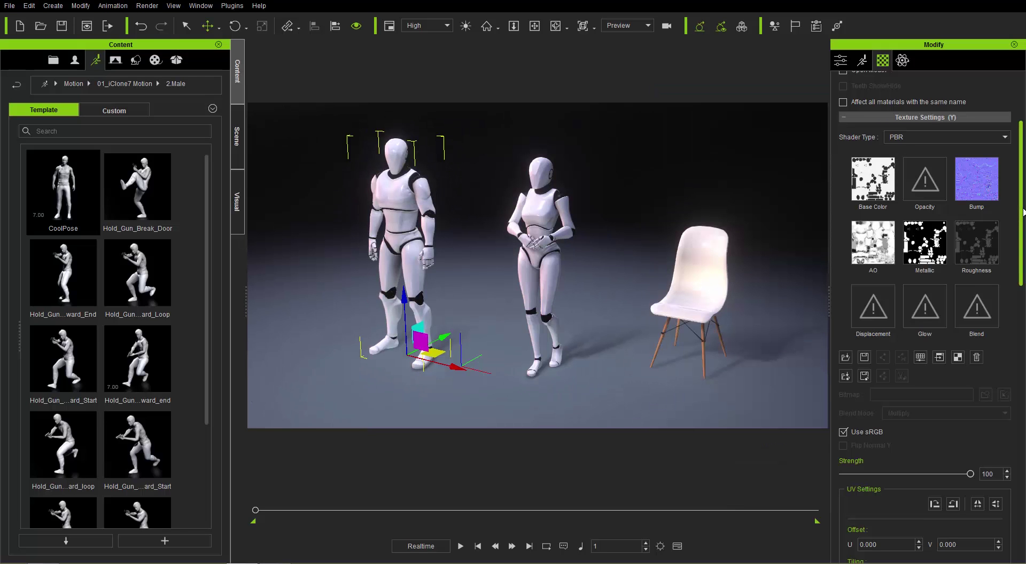
Set the diffuse color of the male dummy's material to dark red, #830002
left_click_drag(1022, 208, 1022, 349)
scroll(903, 278, "up", 1)
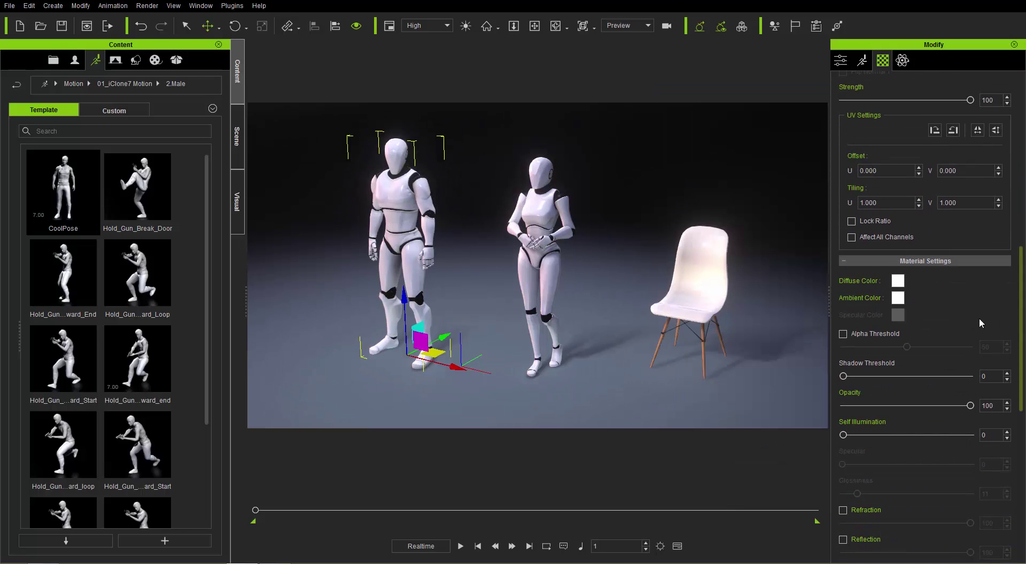
left_click(898, 281)
left_click_drag(508, 203, 502, 181)
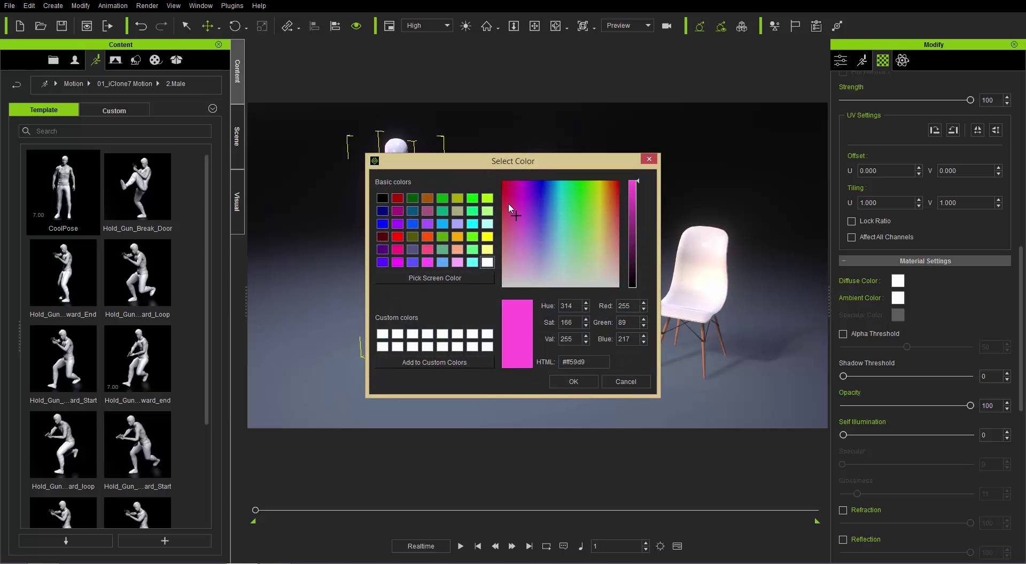
left_click(634, 233)
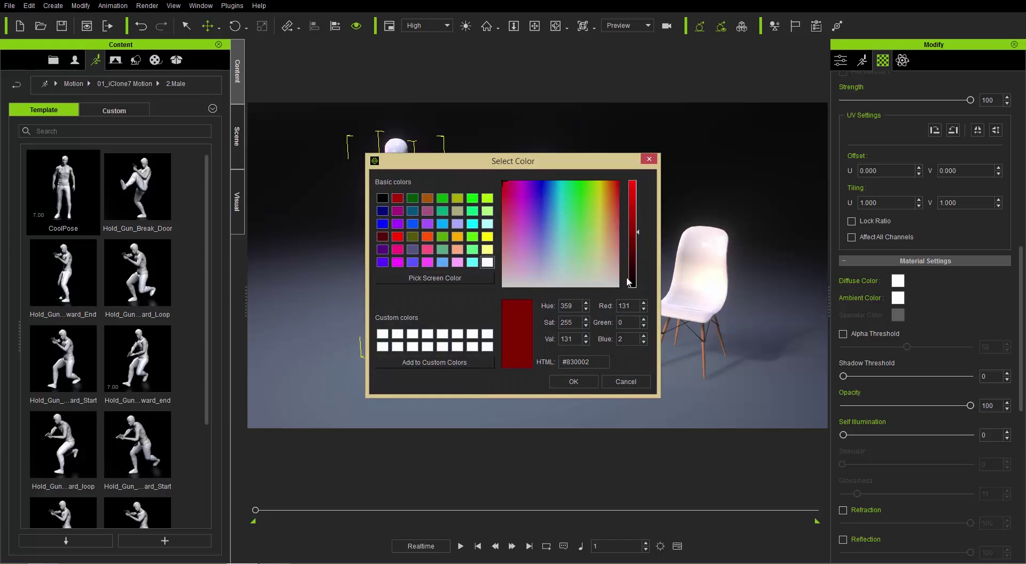
left_click(574, 382)
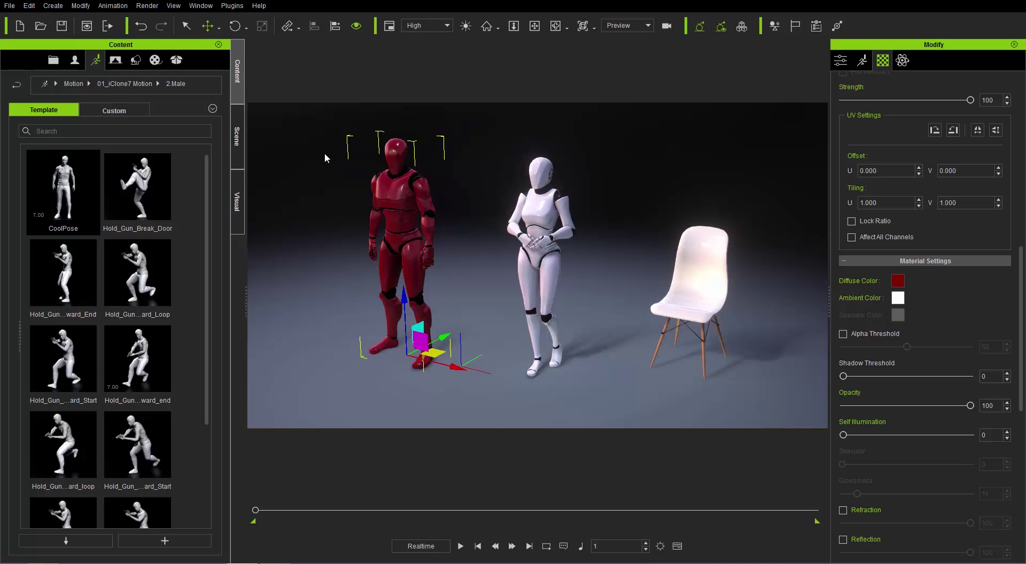
Open the custom Character folder in the Actor library and browse its saved avatars to the end of the list
left_click(132, 110)
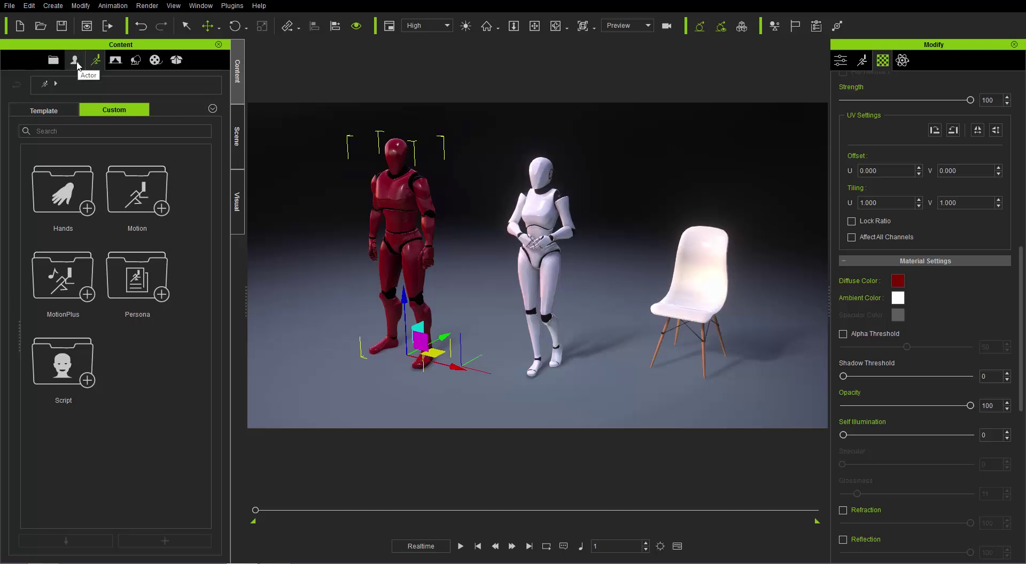
left_click(76, 61)
left_click(109, 112)
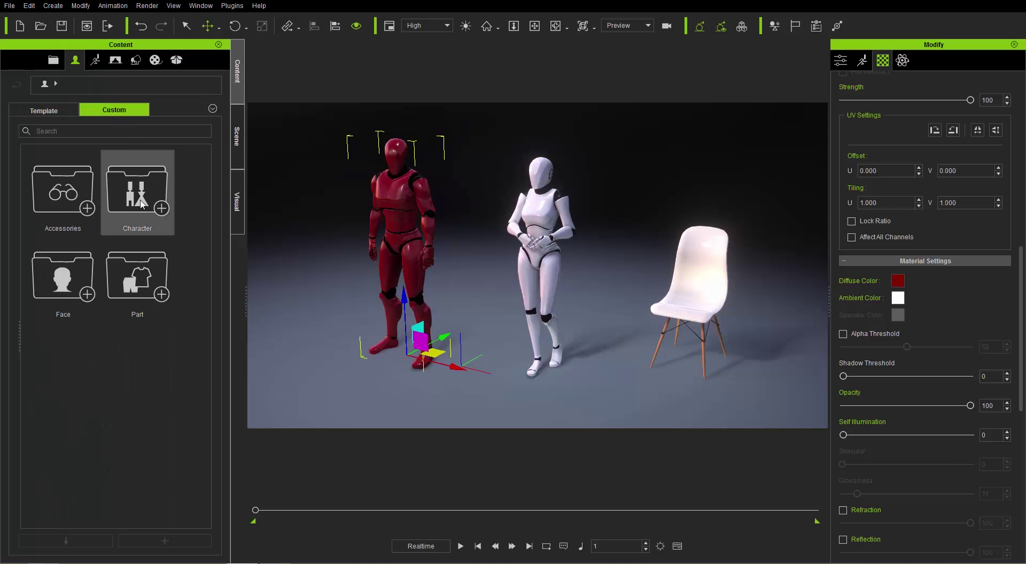
double_click(142, 203)
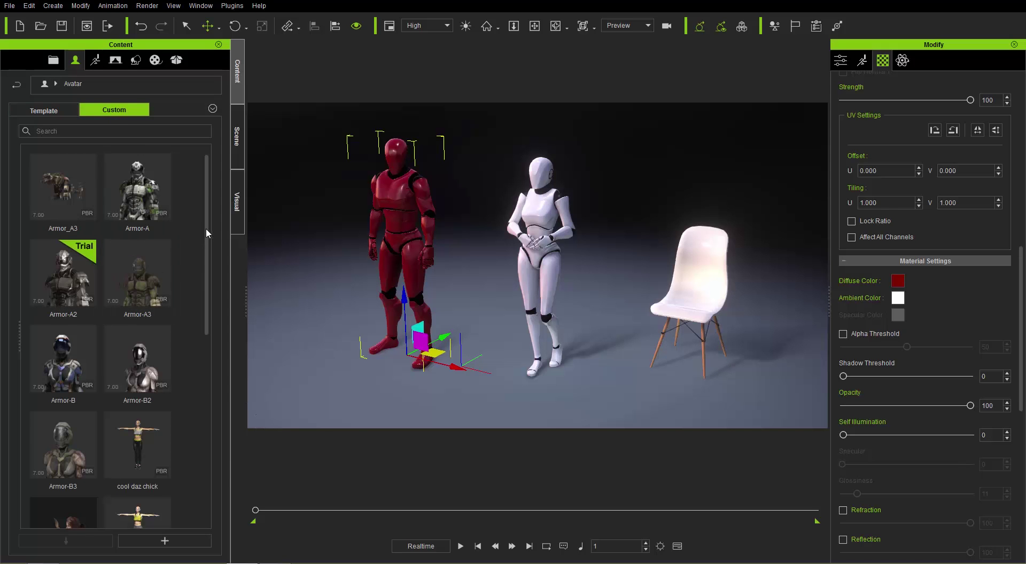
left_click_drag(207, 228, 223, 457)
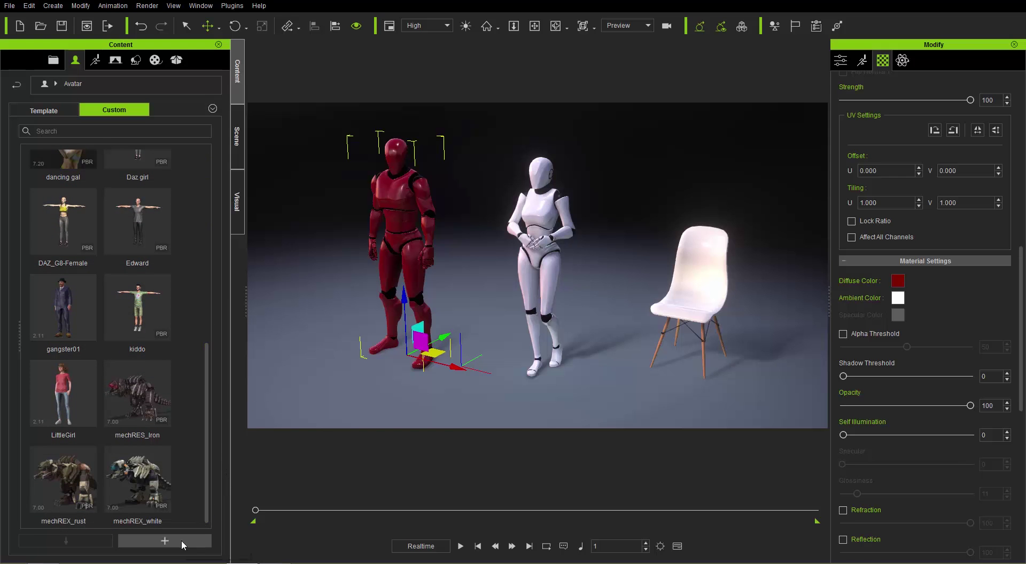
Save the dark red male dummy to the custom avatar library as Wine Ninja
left_click(164, 541)
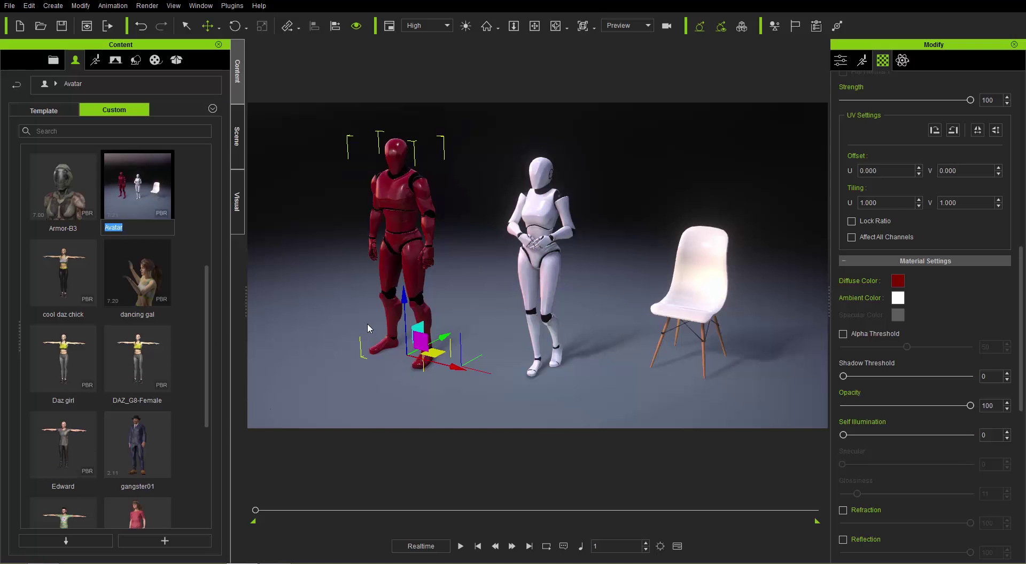
type("Wine Ninja")
key("Return")
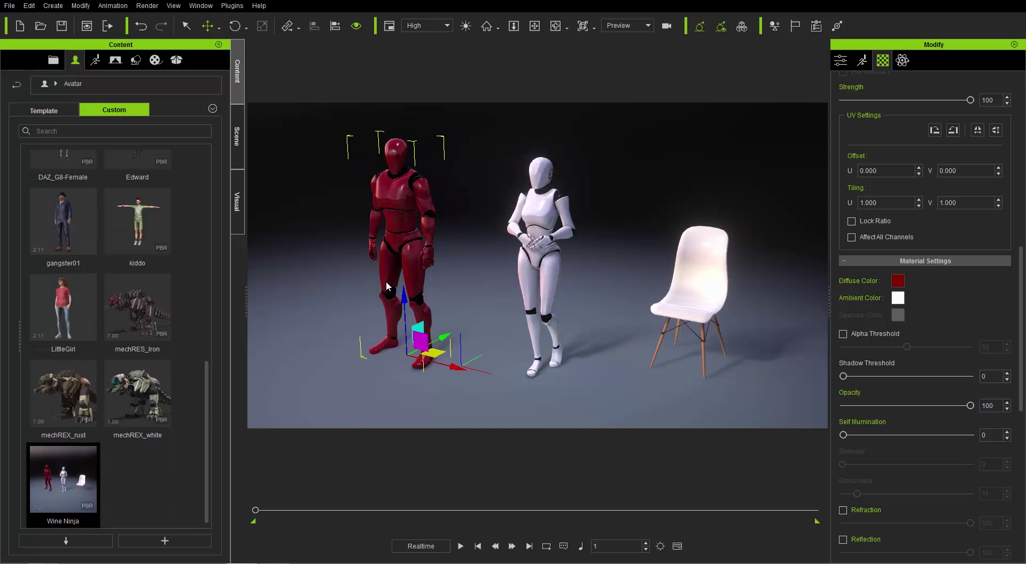
Place a second Wine Ninja from the custom library between the female dummy and the chair, and delete it from the scene
left_click_drag(56, 489, 615, 379)
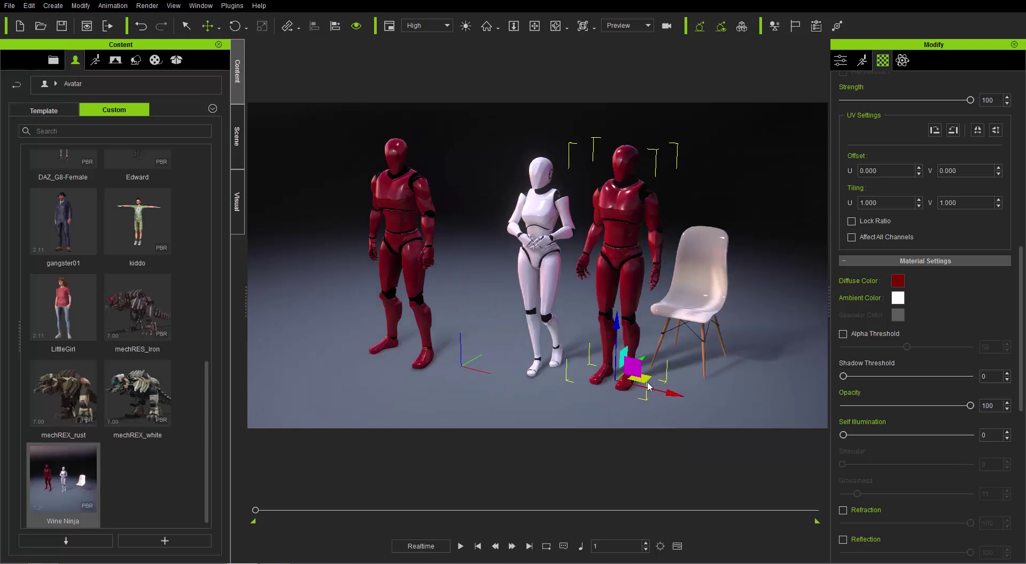
mouse_move(631, 385)
left_mouse_down()
mouse_move(485, 422)
mouse_move(609, 419)
mouse_move(629, 404)
left_mouse_up()
key("Delete")
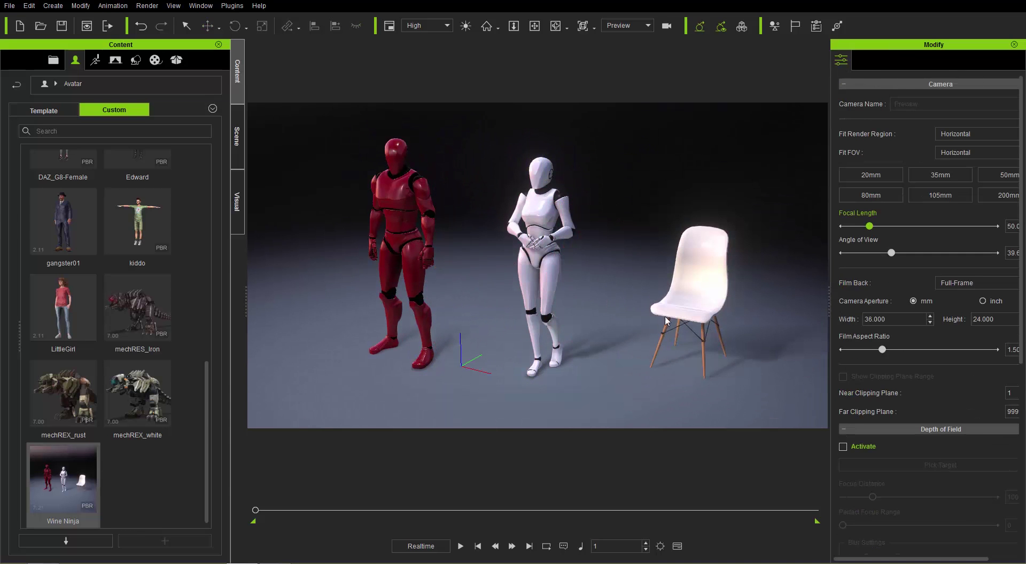
Apply the Wood001_Afrormosia material from the Substance Power 200 Wood folder to the dining chair
left_click(693, 303)
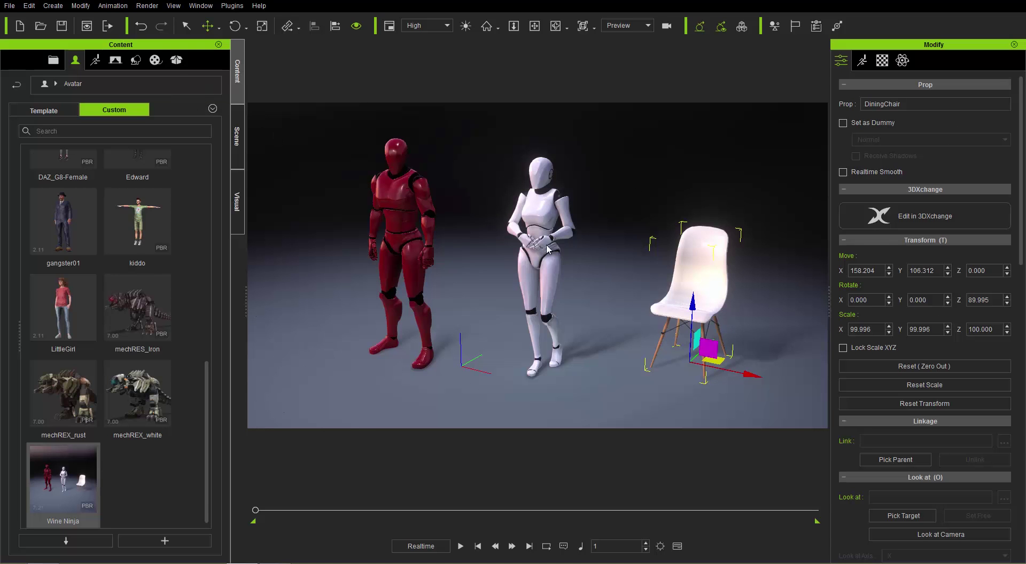
left_click(156, 61)
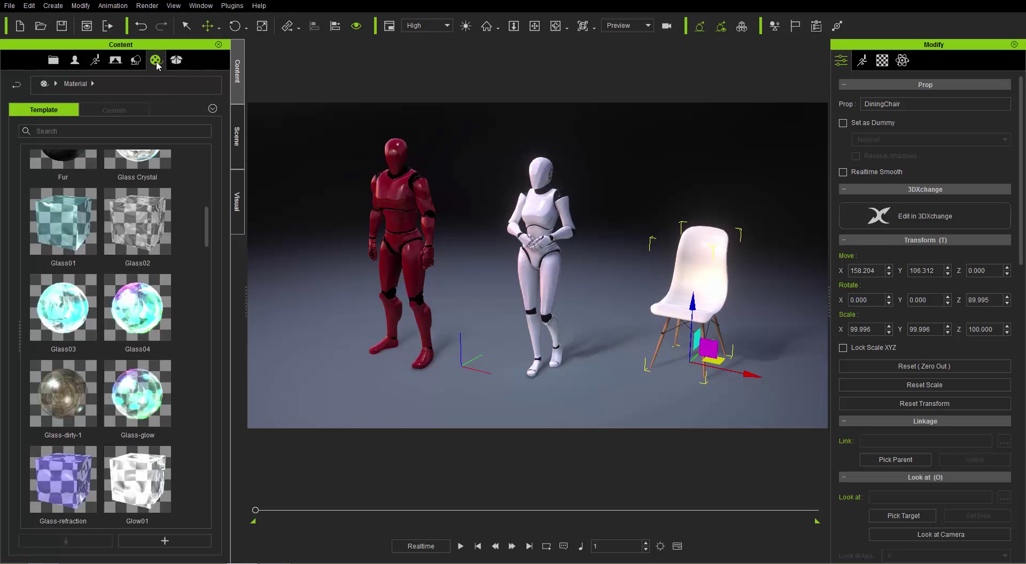
left_click_drag(207, 233, 227, 175)
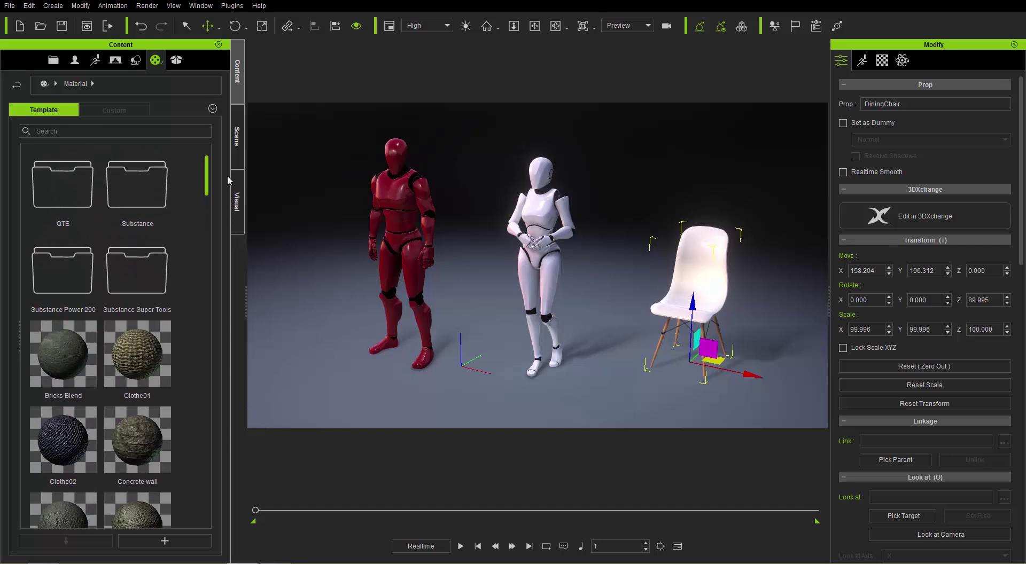
double_click(72, 272)
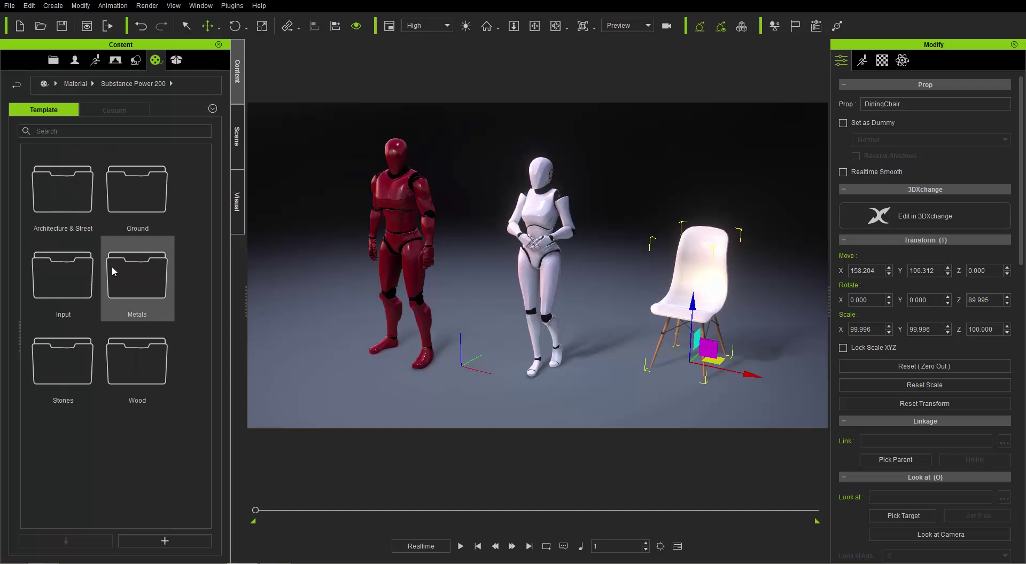
double_click(140, 364)
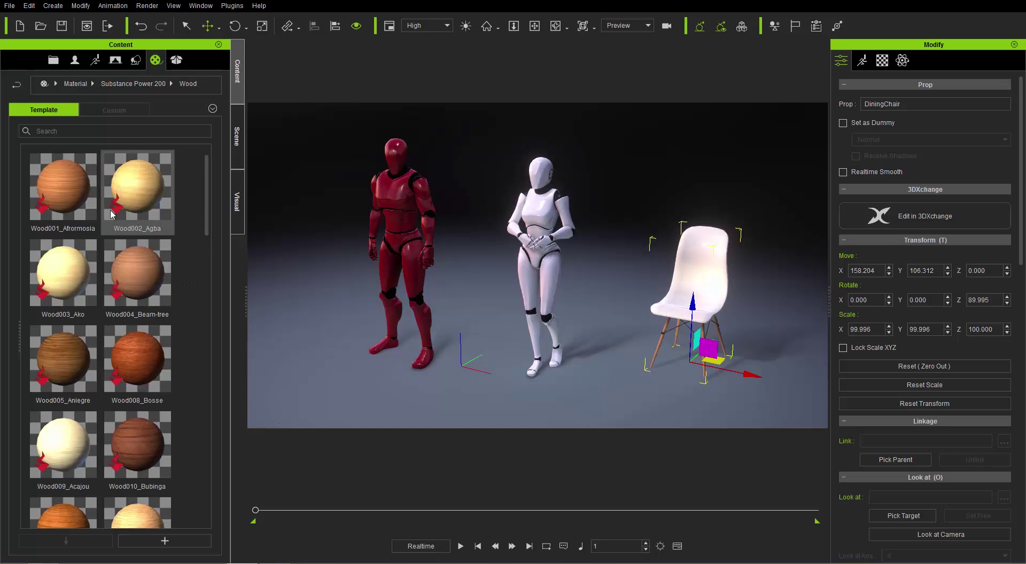
left_click_drag(62, 187, 715, 287)
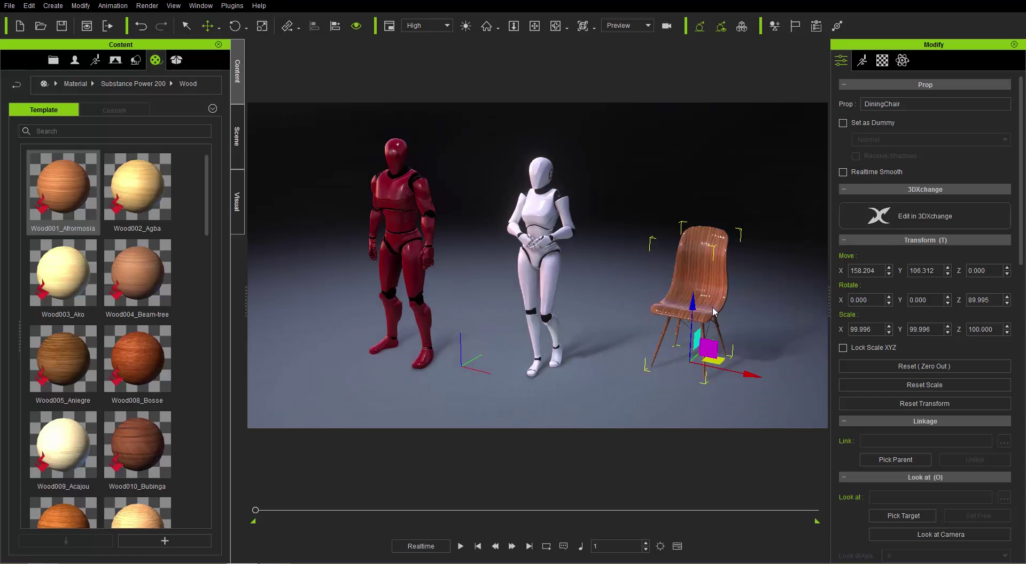
Open the custom Props folder in the Set library
right_click_drag(714, 284, 615, 251)
scroll(572, 213, "up", 5)
scroll(572, 213, "down", 5)
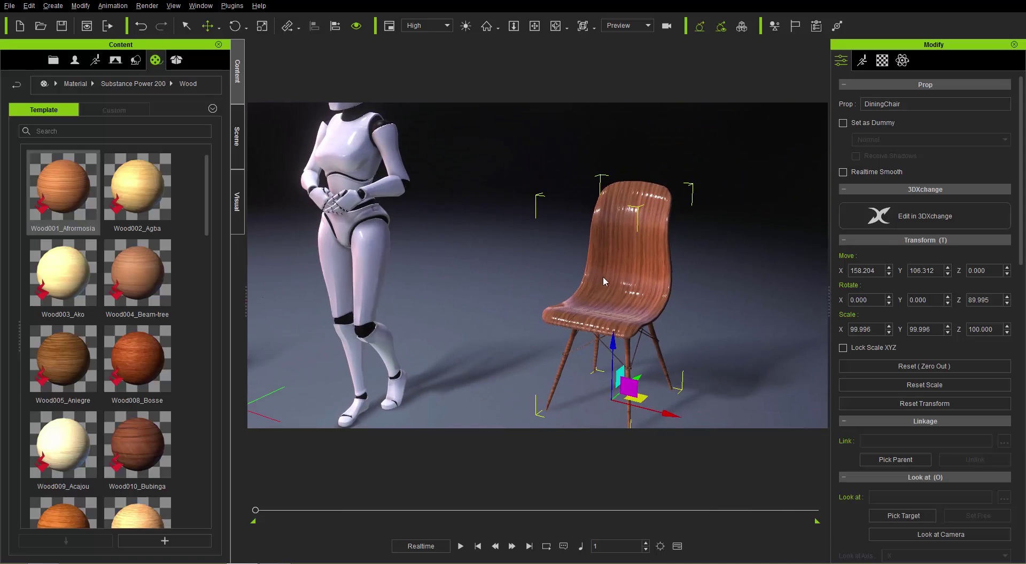
right_click_drag(572, 213, 320, 198)
left_click(137, 61)
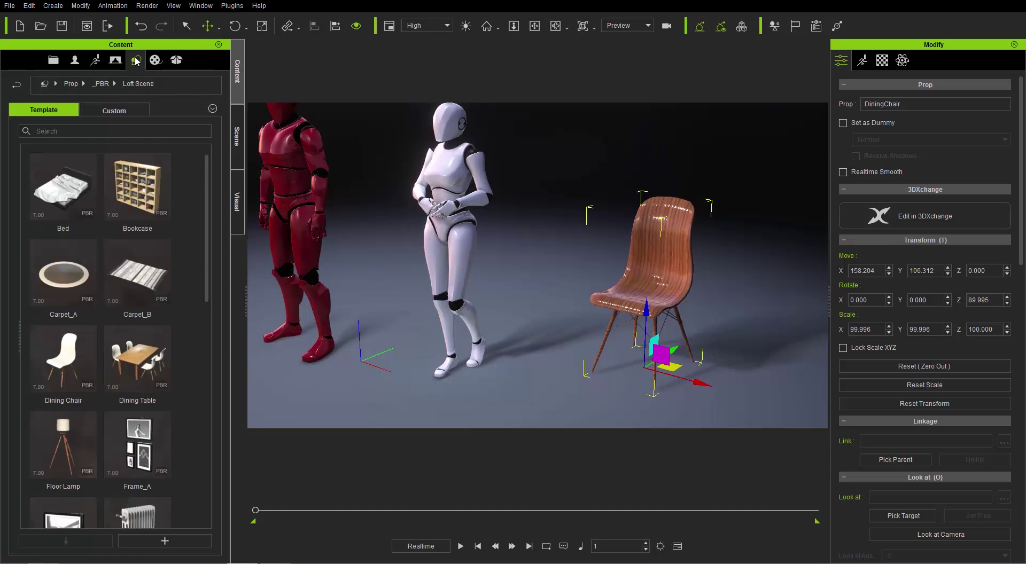
left_click(113, 111)
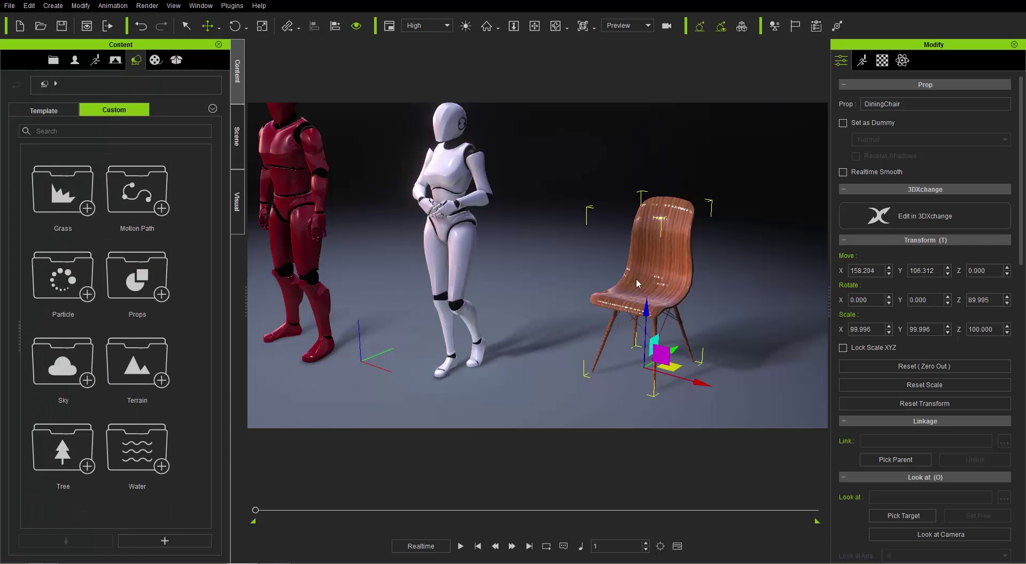
double_click(138, 277)
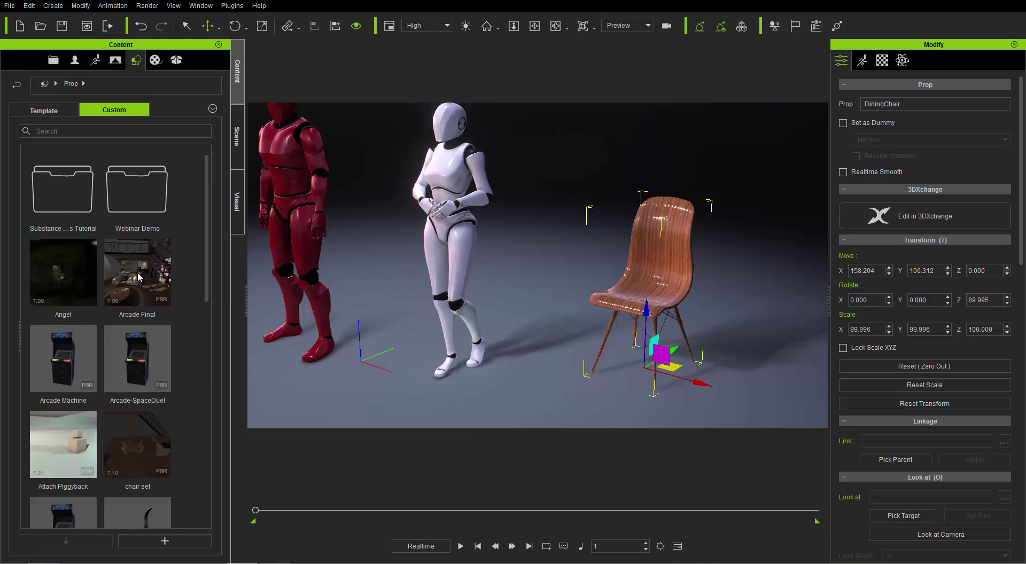
Save the wooden dining chair as a custom prop named Chair
left_click(165, 541)
key("Return")
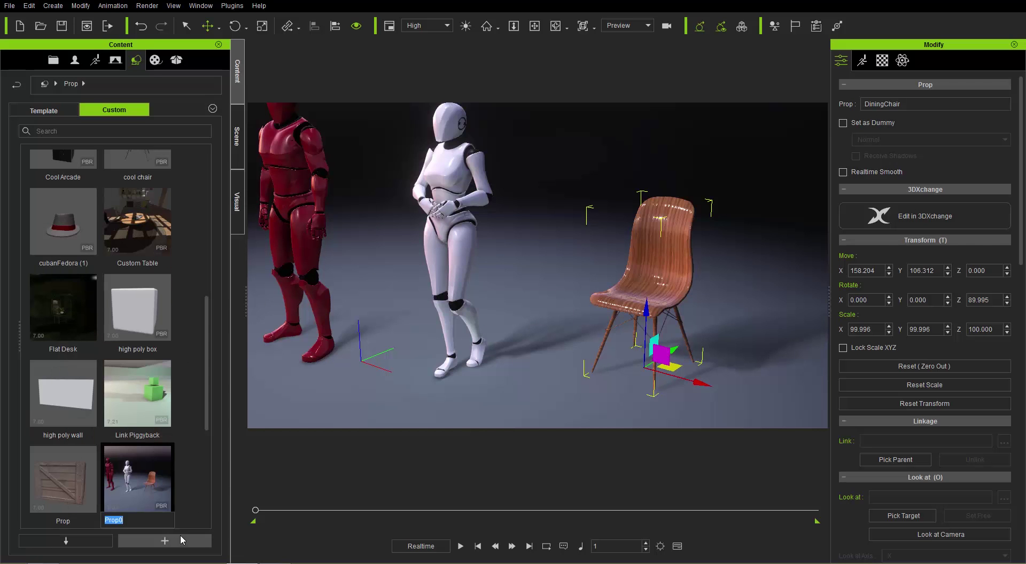
type("Chair")
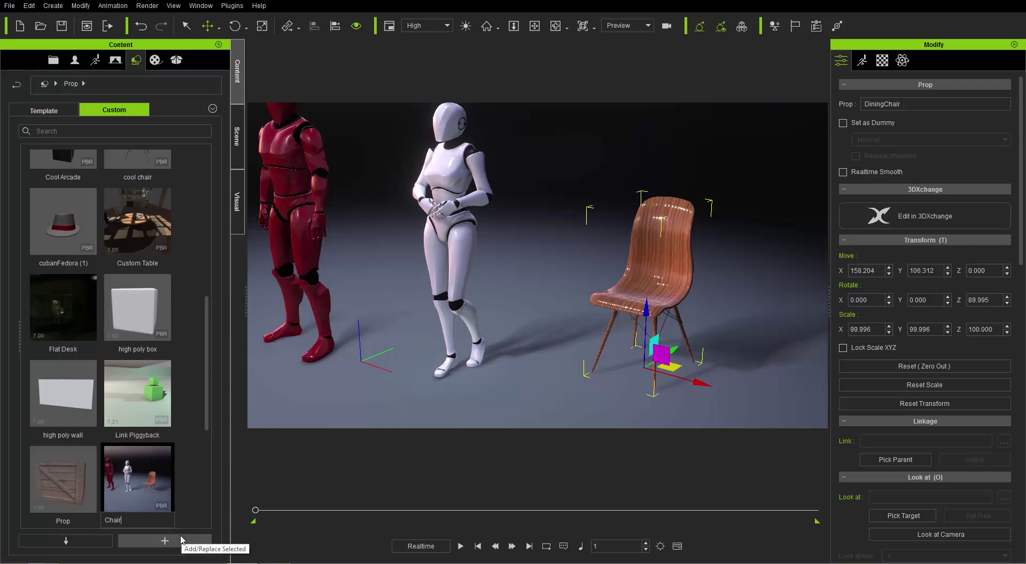
key("Return")
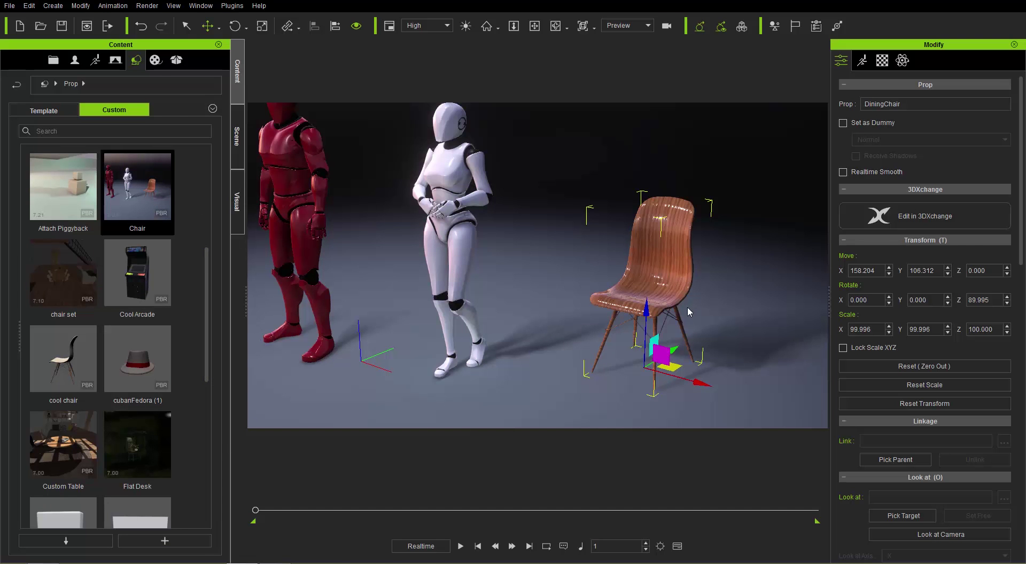
Delete the saved Chair prop from the custom library
scroll(675, 318, "up", 8)
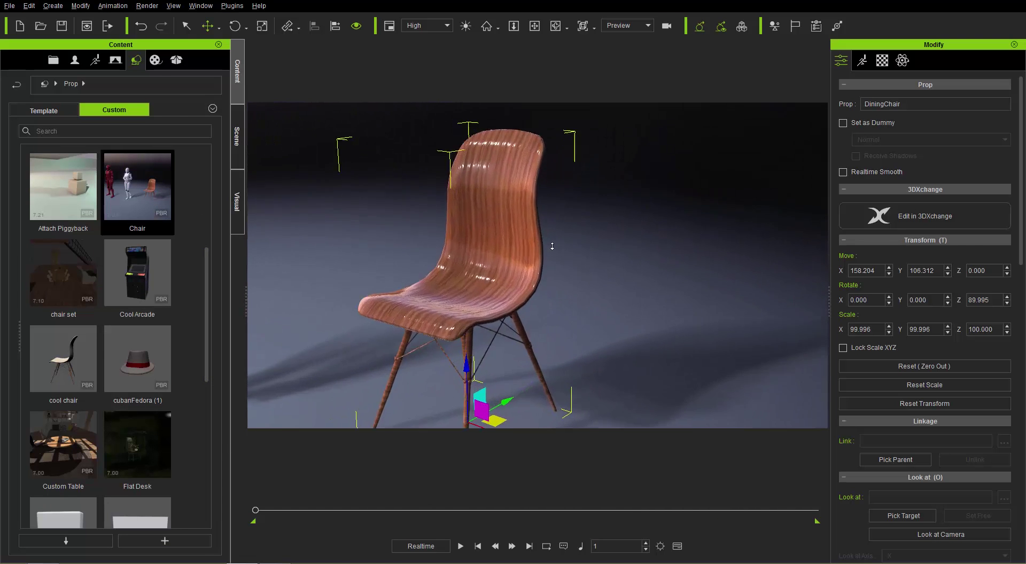
scroll(546, 256, "down", 4)
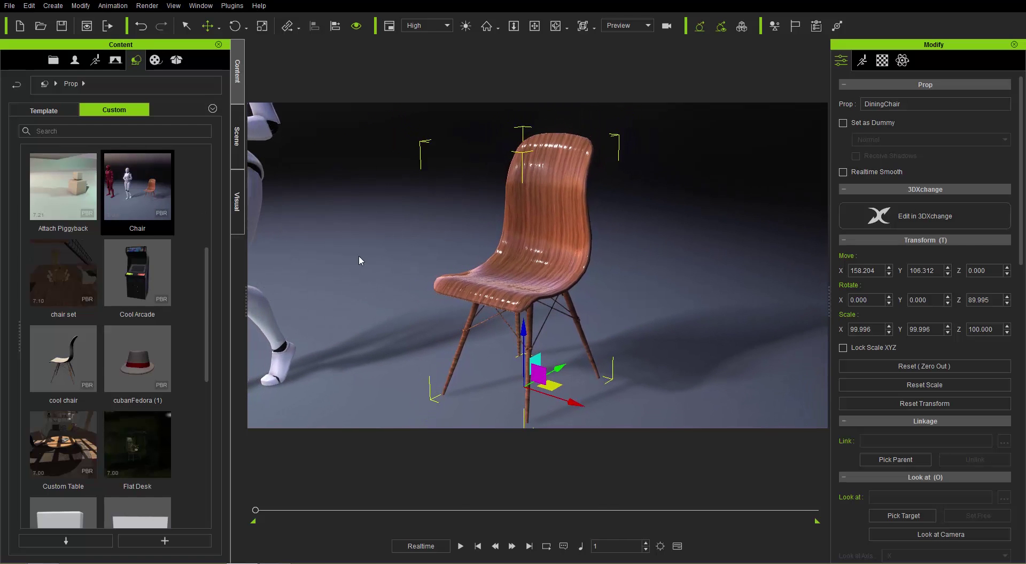
scroll(456, 271, "up", 5)
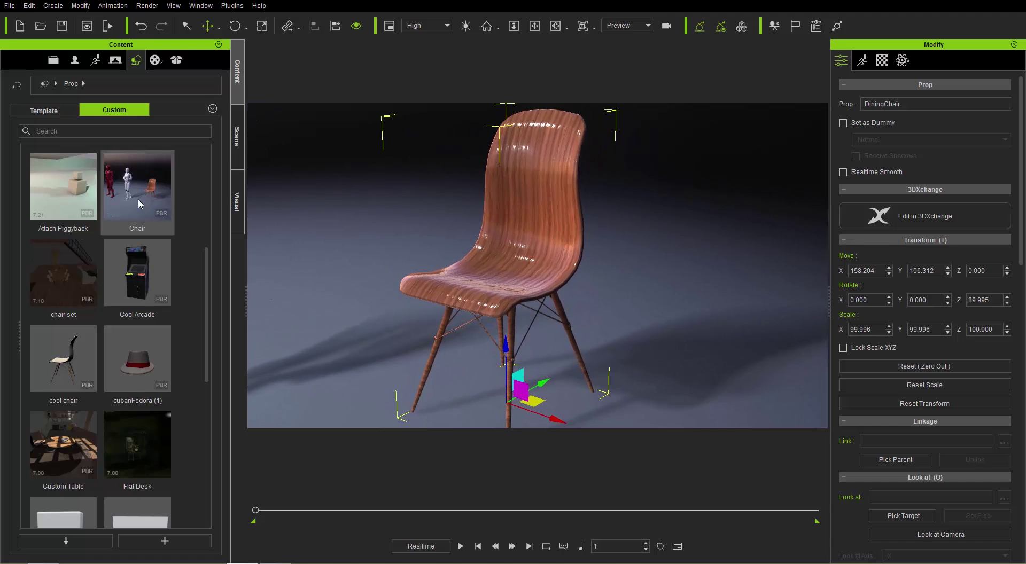
right_click(140, 194)
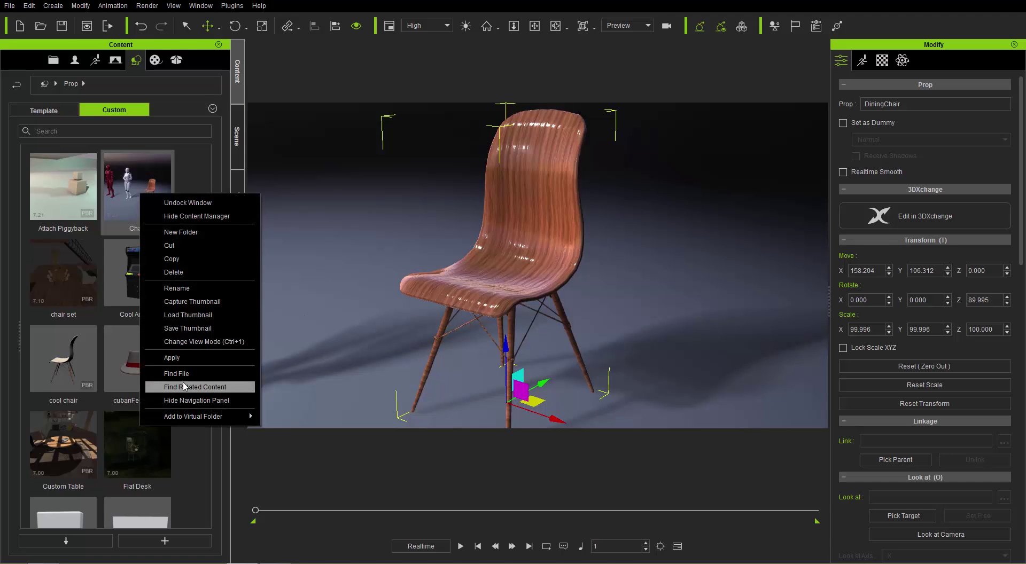
left_click(182, 272)
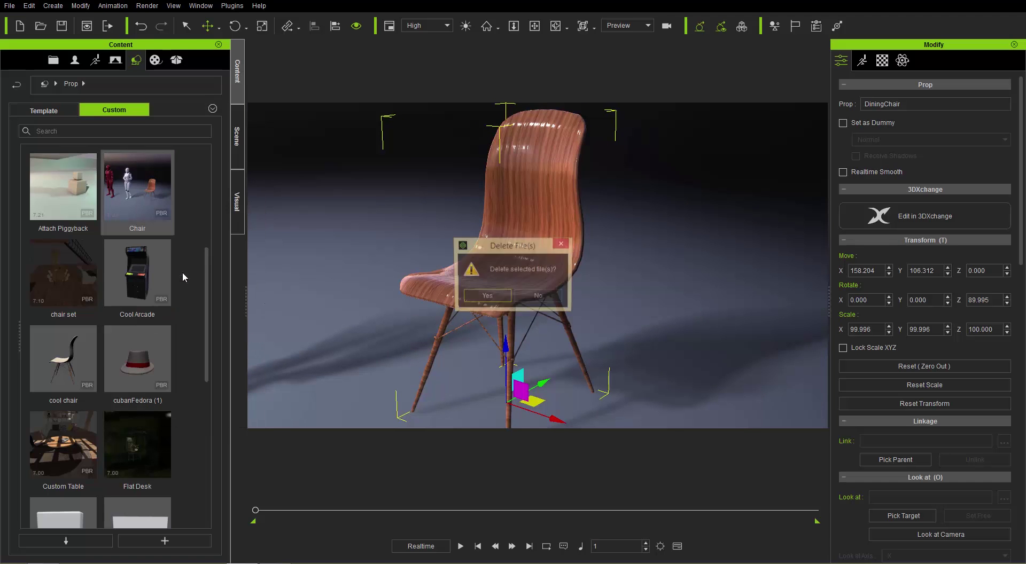
left_click(486, 297)
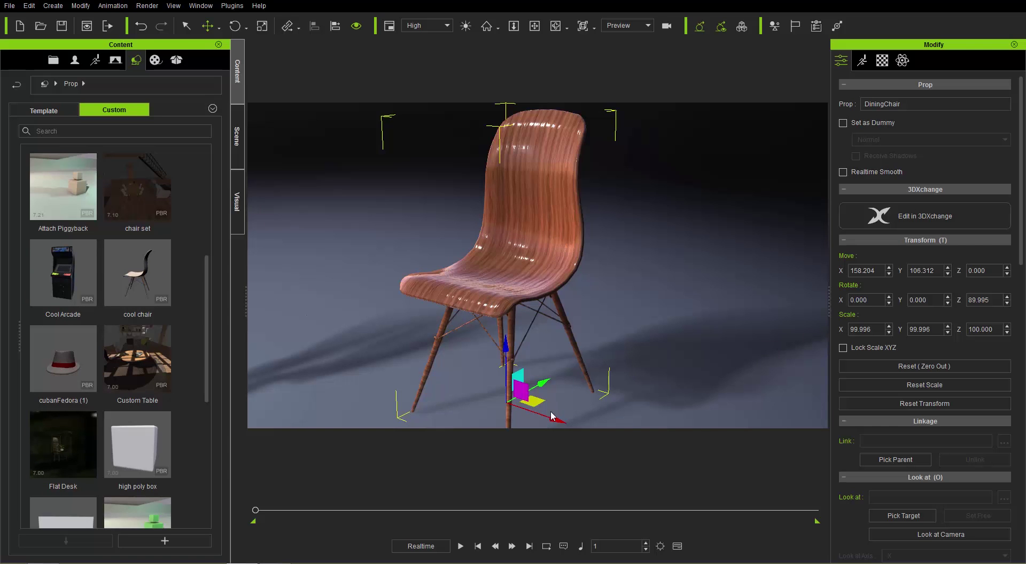
Save the dining chair, framed close up, to the custom props under the name Chair
left_click(165, 541)
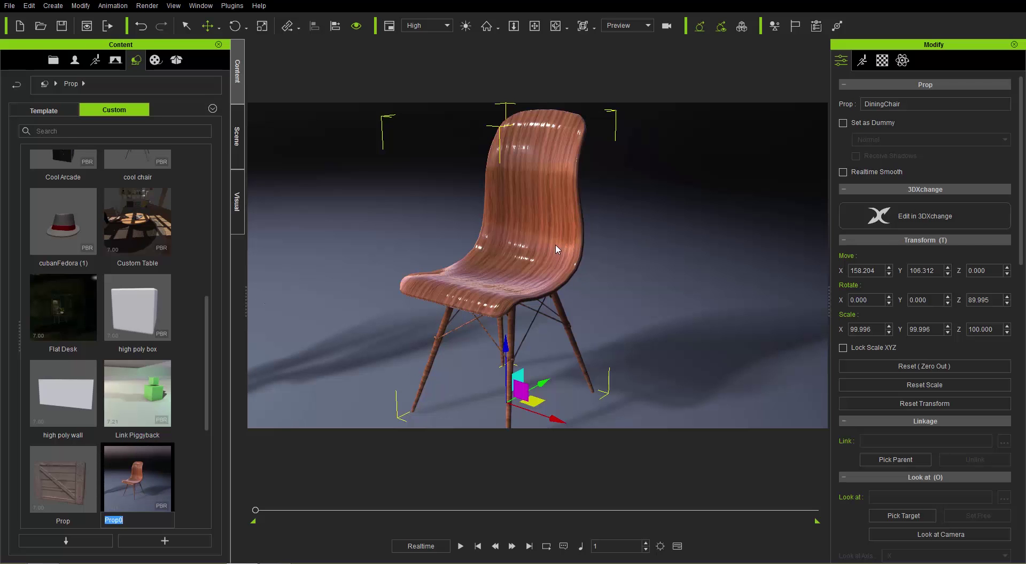
type("Chair")
key("Return")
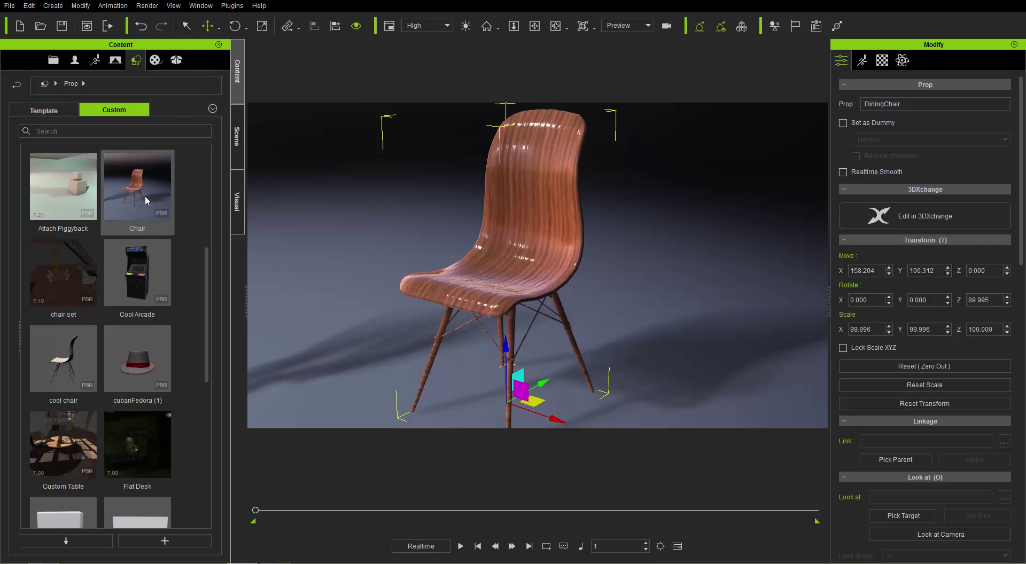
Add the custom Chair prop to the scene and move it behind the two dummies, to about X -78, Y 96
scroll(549, 348, "down", 5)
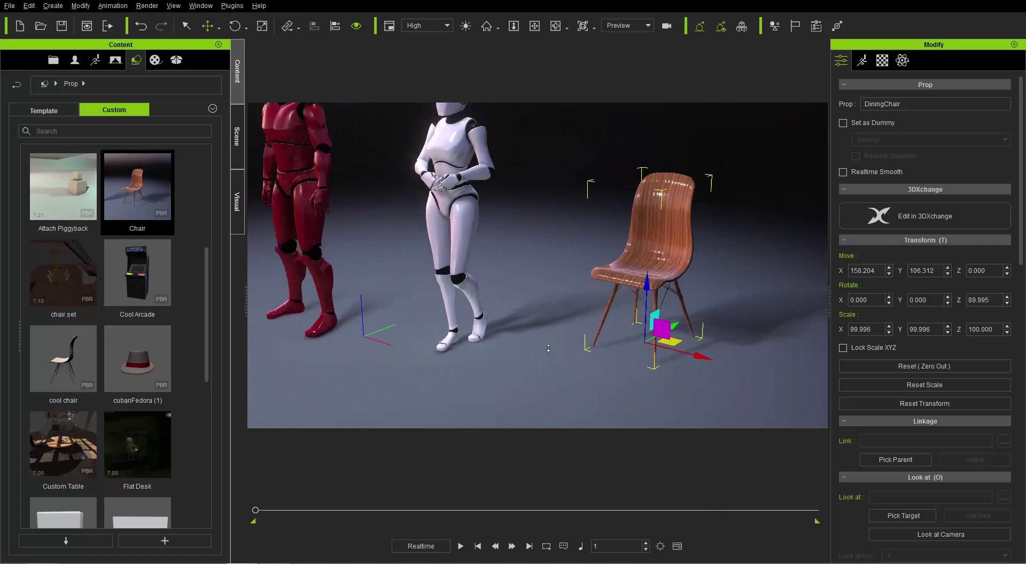
left_click_drag(138, 187, 448, 352)
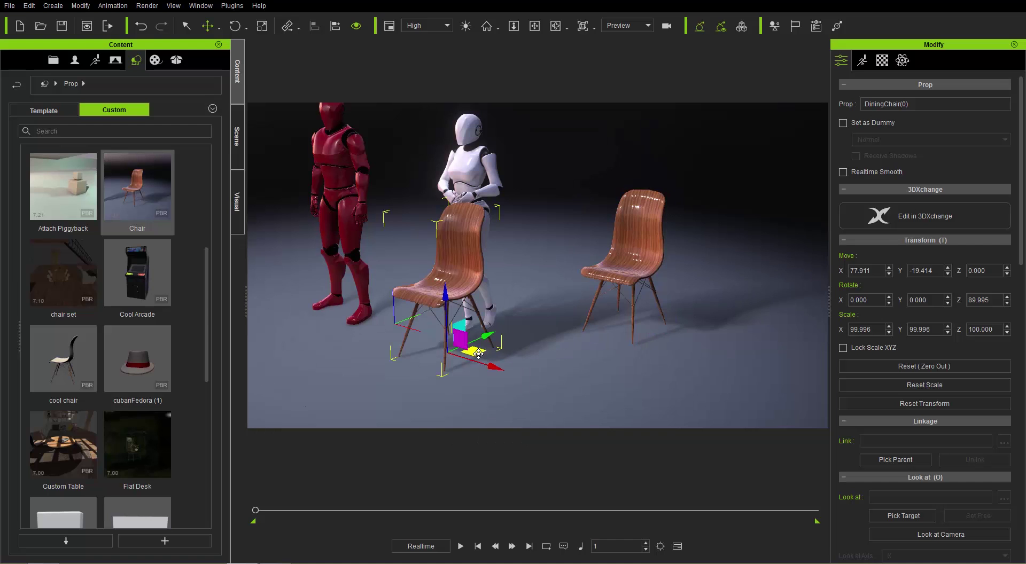
left_click_drag(477, 352, 723, 342)
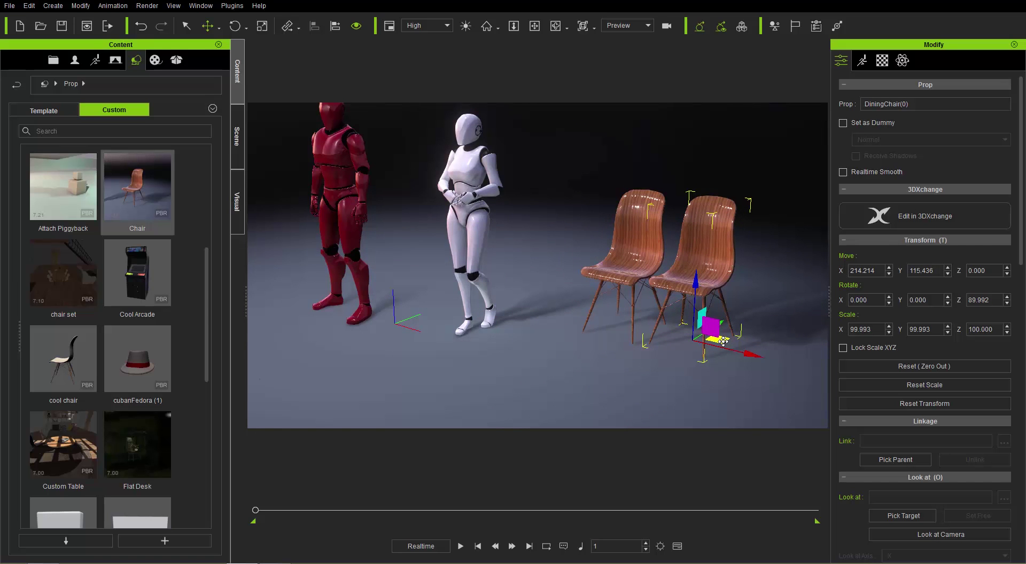
left_click_drag(724, 342, 437, 287)
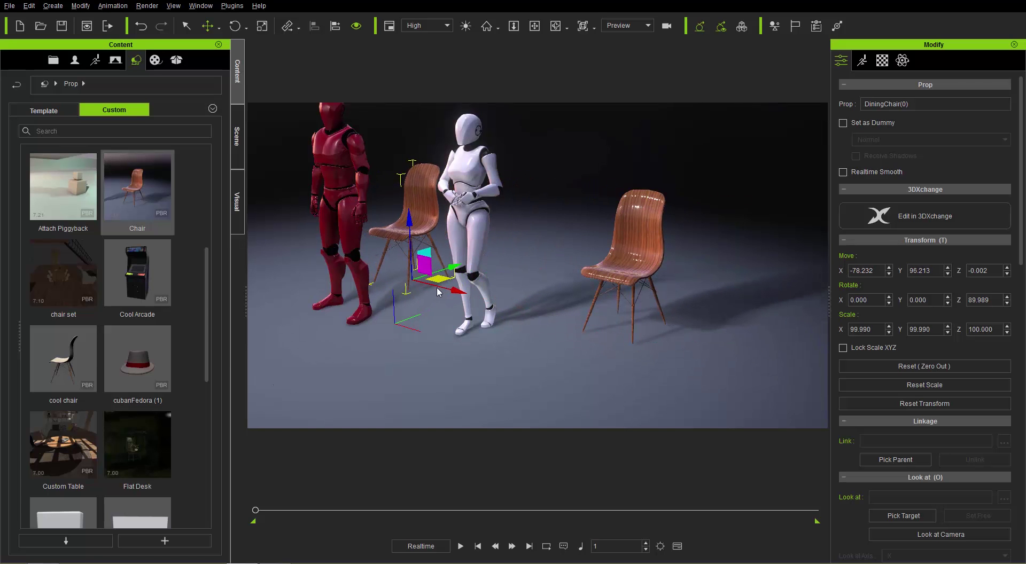
Search the Loft Scene folder of the template props for "table"
middle_click_drag(437, 286, 492, 334)
right_click_drag(492, 334, 563, 317)
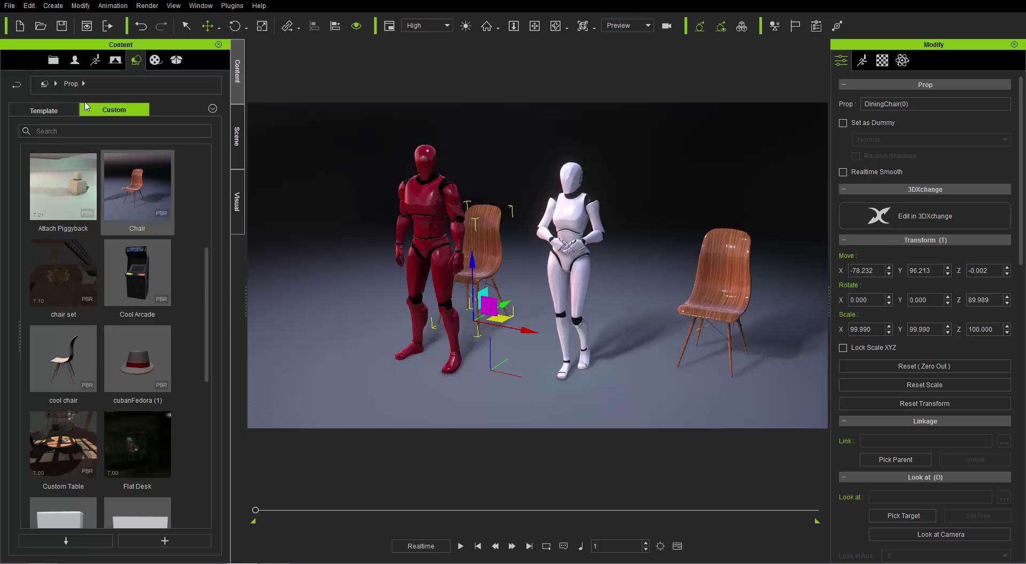
left_click(57, 111)
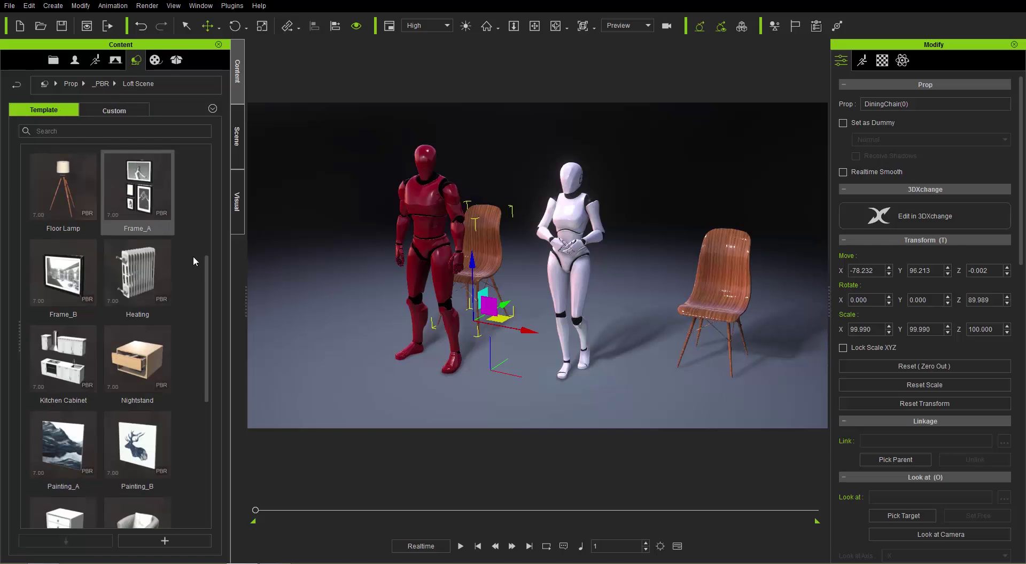
left_click_drag(206, 280, 205, 181)
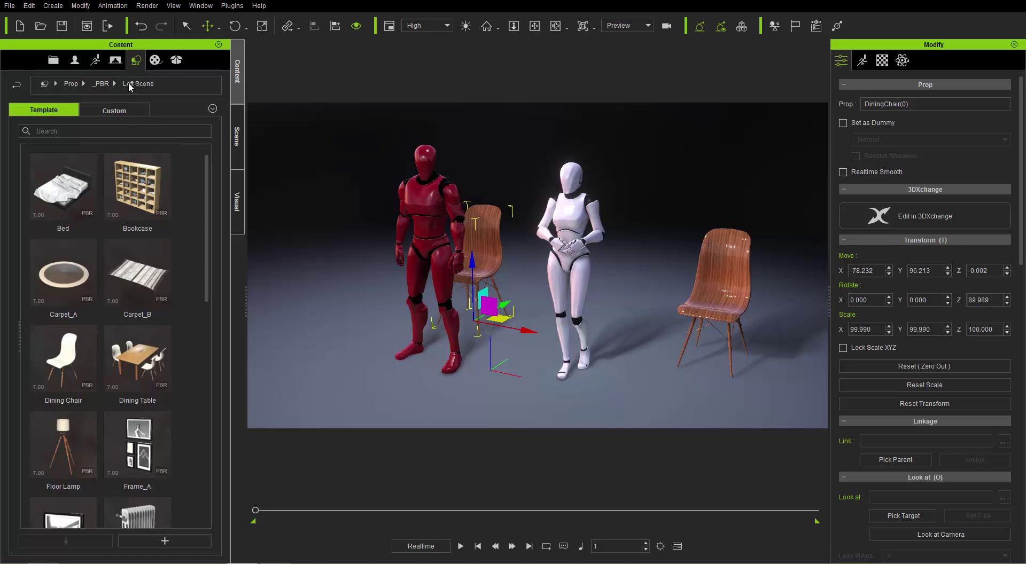
left_click_drag(206, 184, 216, 161)
type("table")
key("Return")
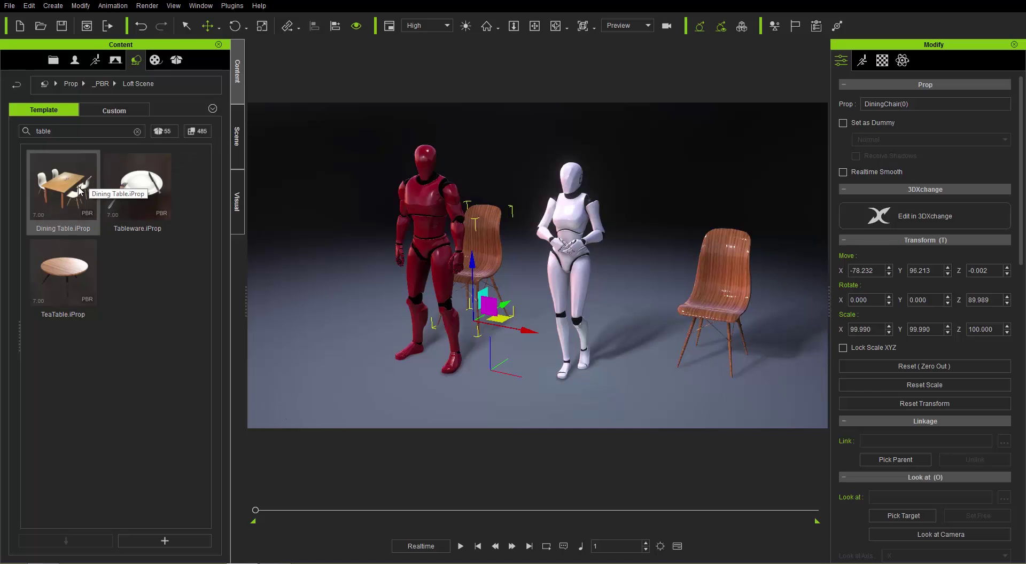
Open the online Content Store matches for the table search and highlight the keyword in the page's breadcrumb
left_click(166, 133)
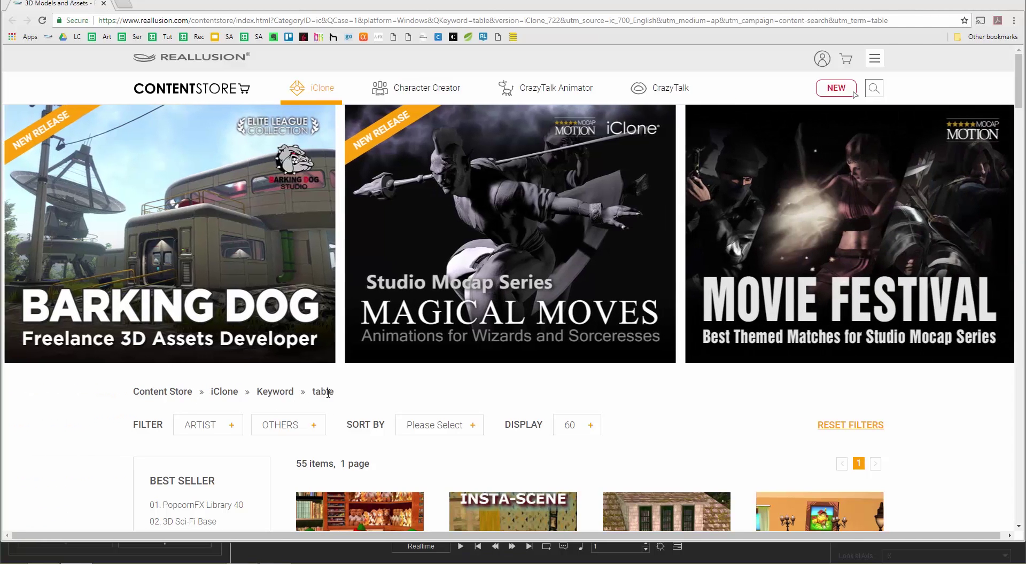
left_click_drag(315, 393, 334, 389)
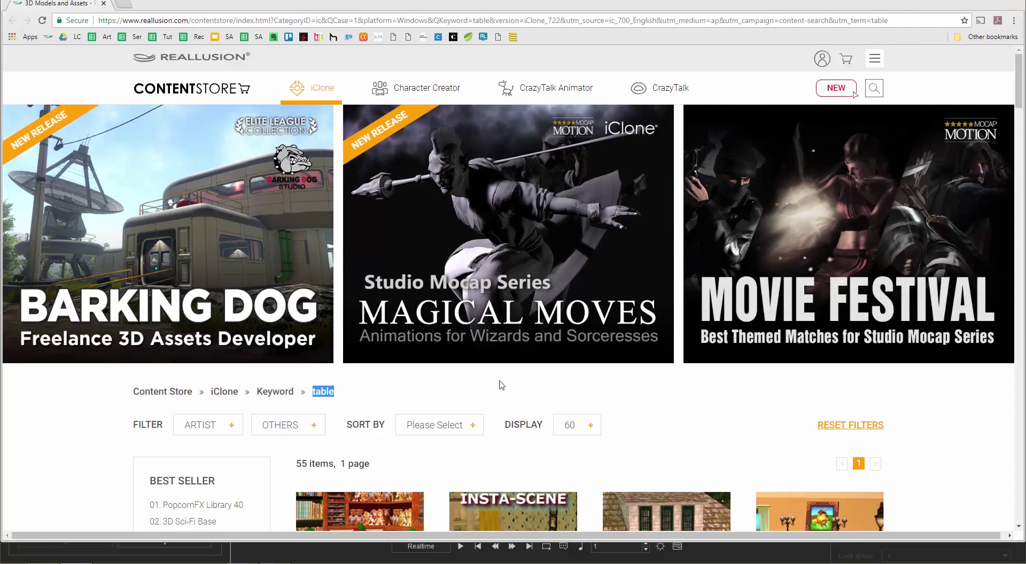
Browse the Content Store matches for "table" and open the Marketplace matches for the same keyword, closing each browser window after viewing
left_click_drag(1019, 86, 1015, 180)
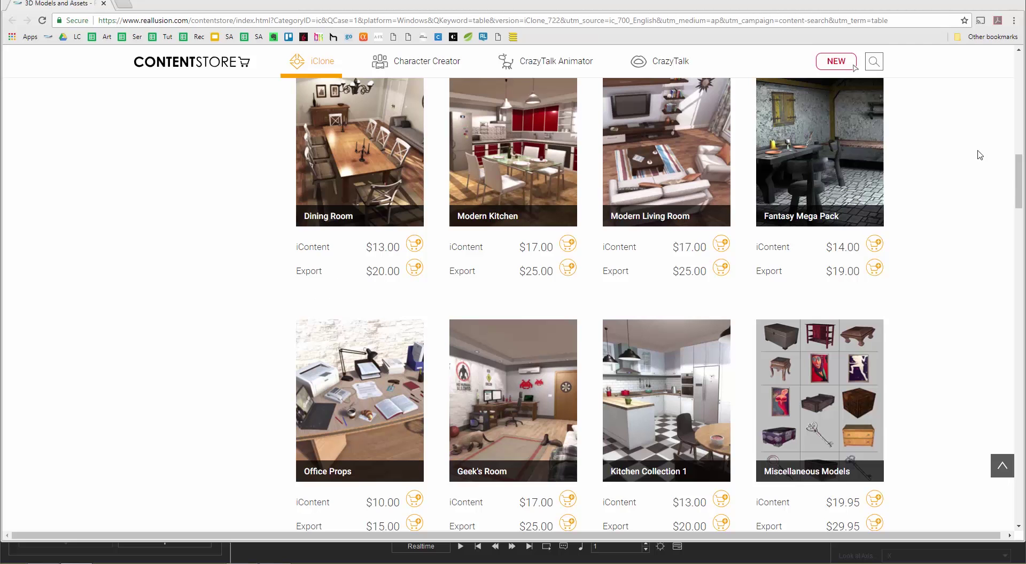
left_click(1012, 1)
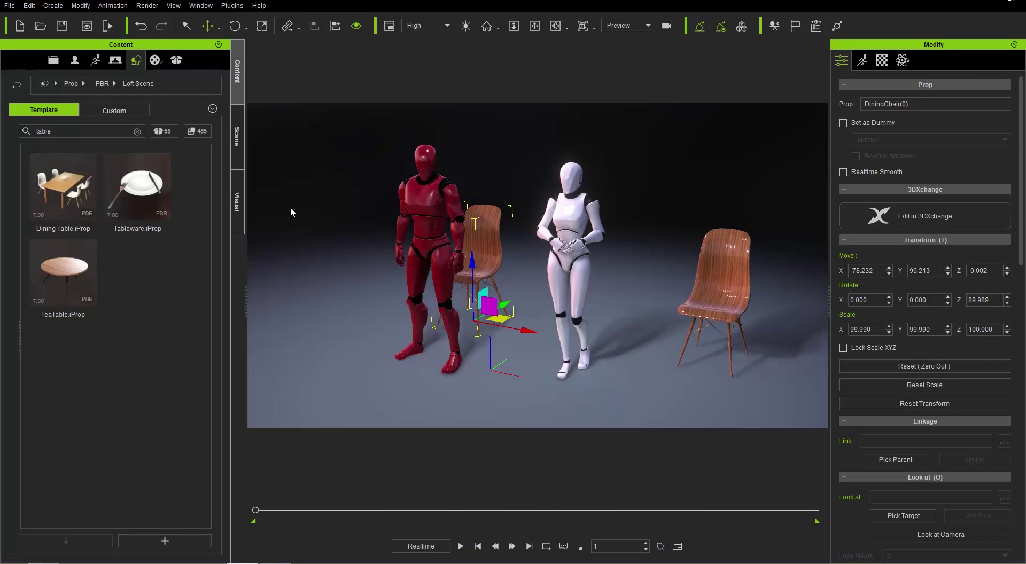
left_click(203, 135)
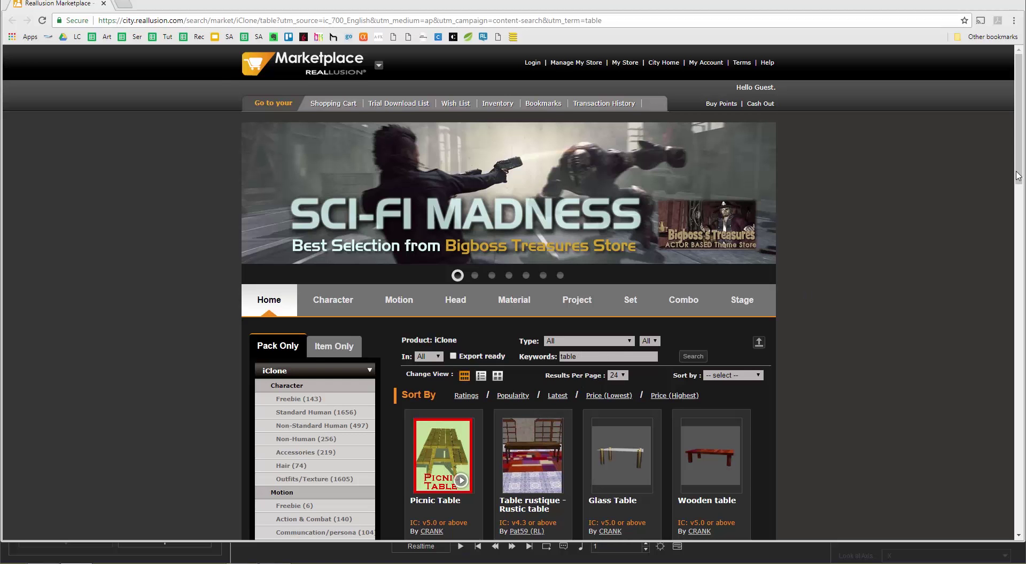
left_click_drag(1018, 176, 1015, 428)
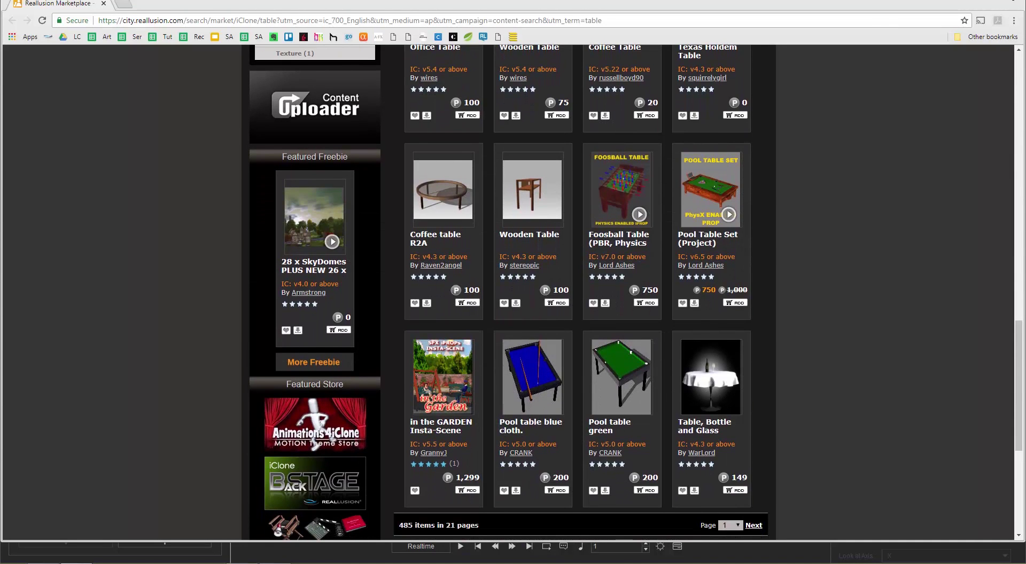
left_click(984, 8)
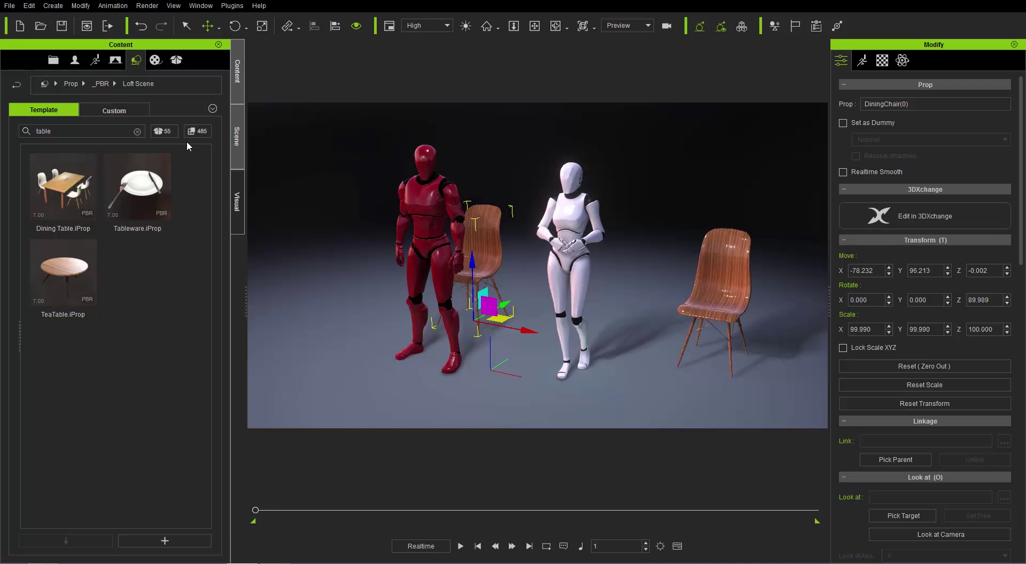
Search the whole template Prop library for "table" and look through the matching props
left_click(70, 84)
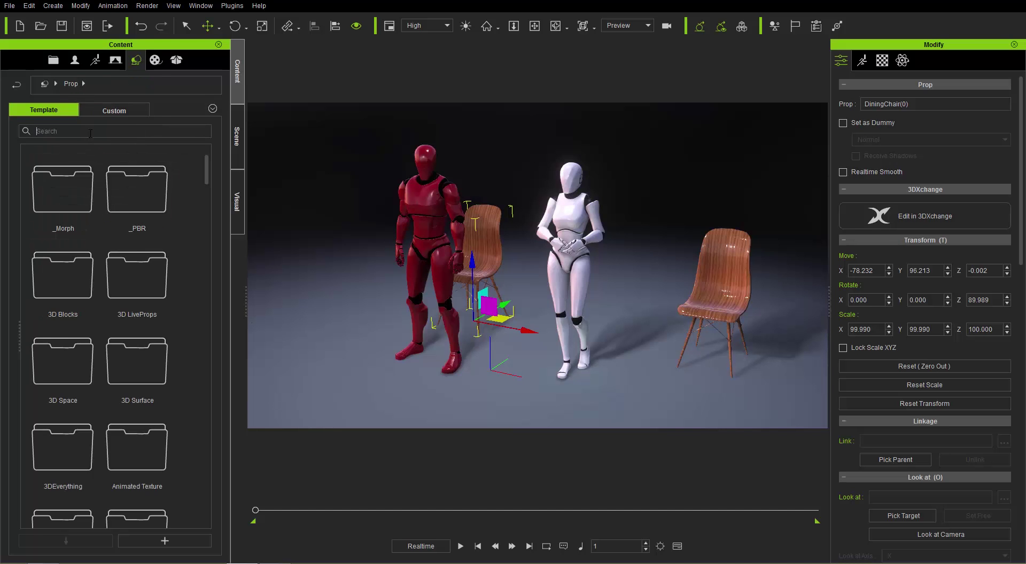
type("table")
key("Return")
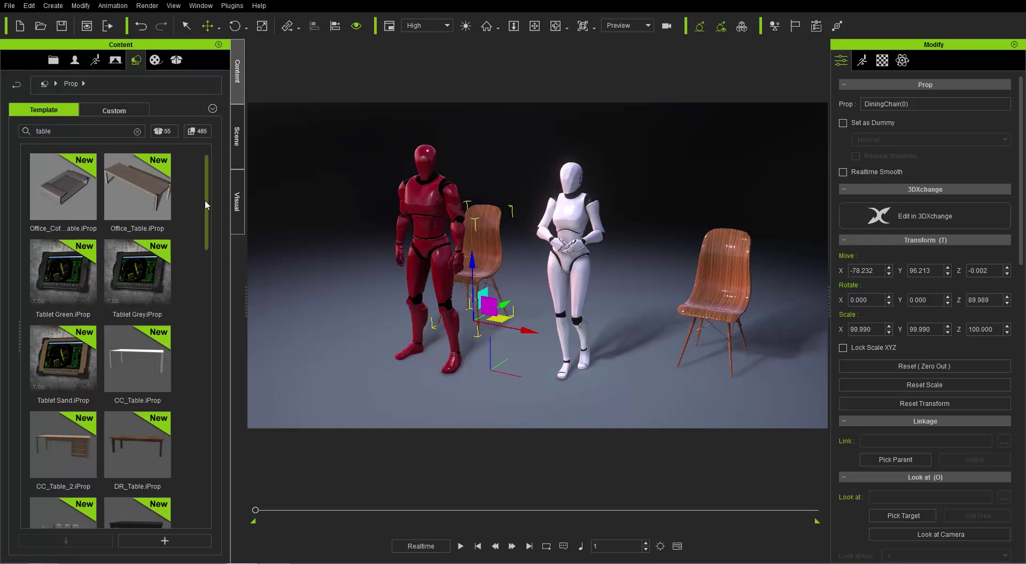
scroll(194, 239, "down", 3)
scroll(195, 239, "down", 20)
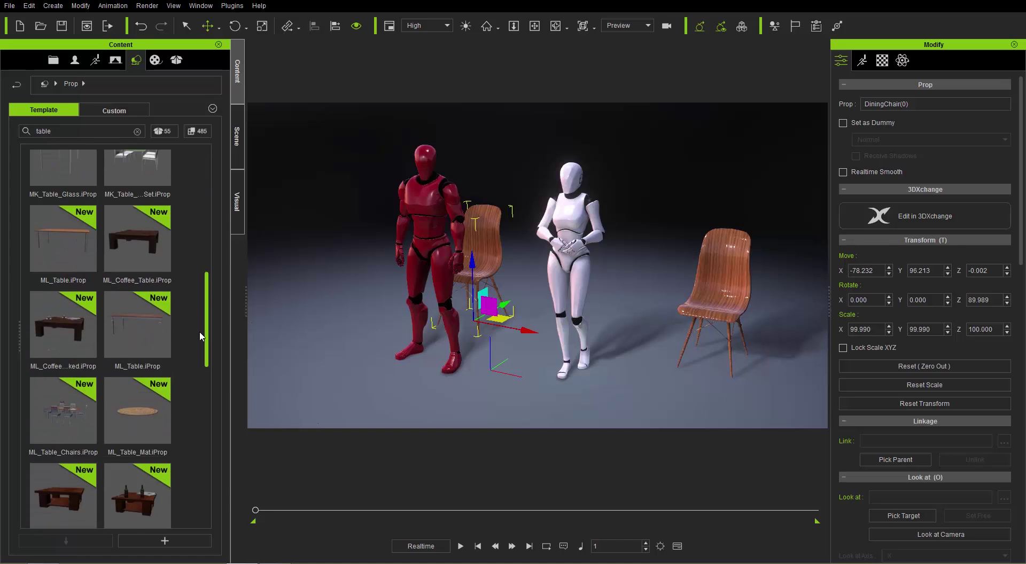
scroll(194, 370, "down", 20)
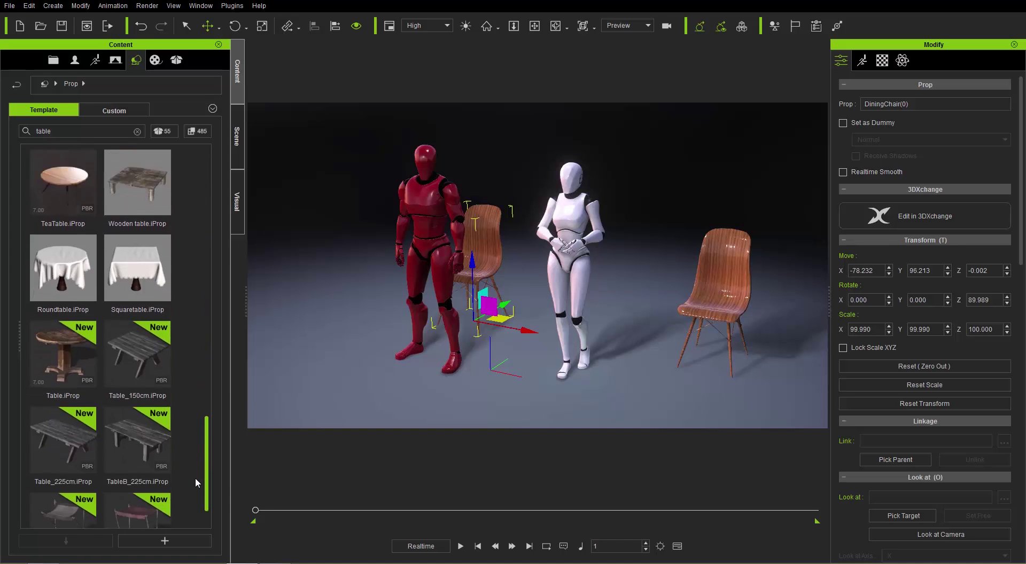
scroll(201, 366, "up", 20)
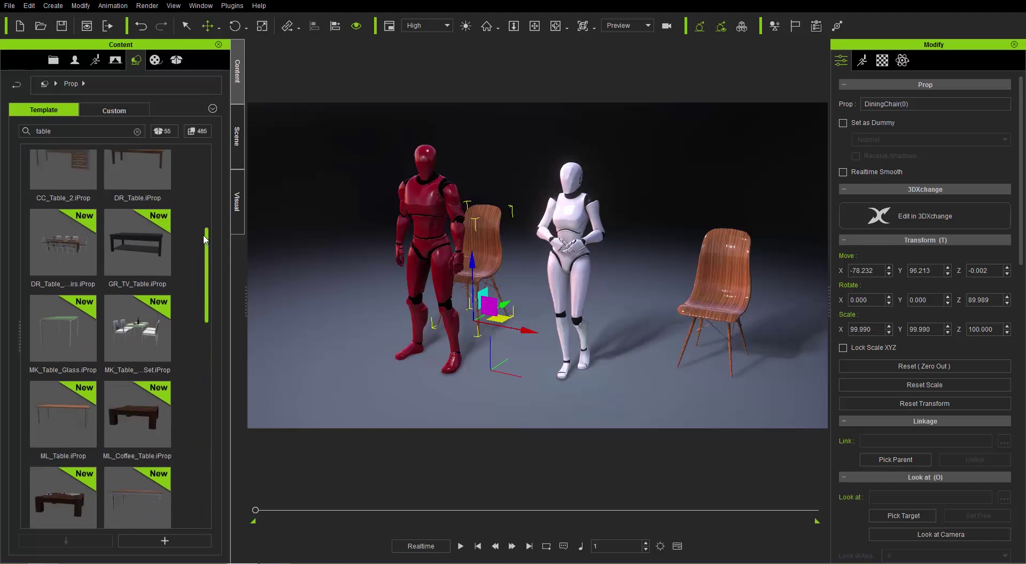
scroll(202, 213, "up", 5)
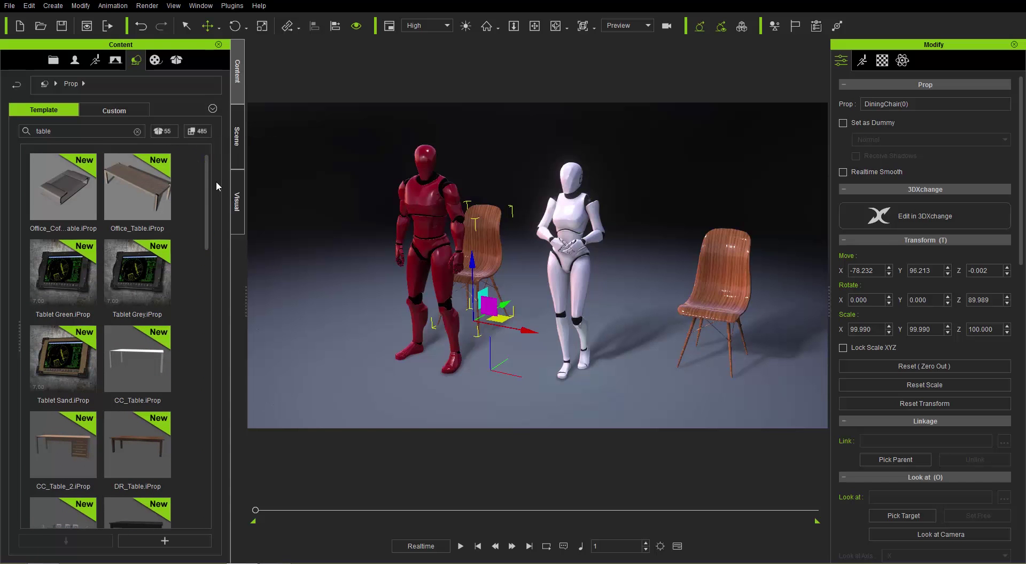
Locate the Office_Table prop's file on disk, and close the file explorer window after viewing it
right_click(127, 203)
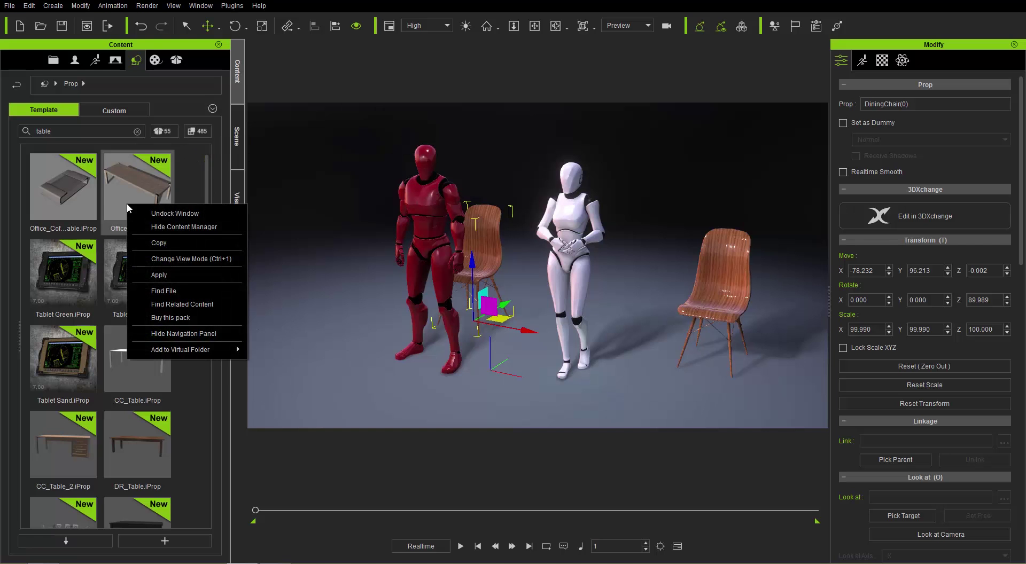
left_click(183, 292)
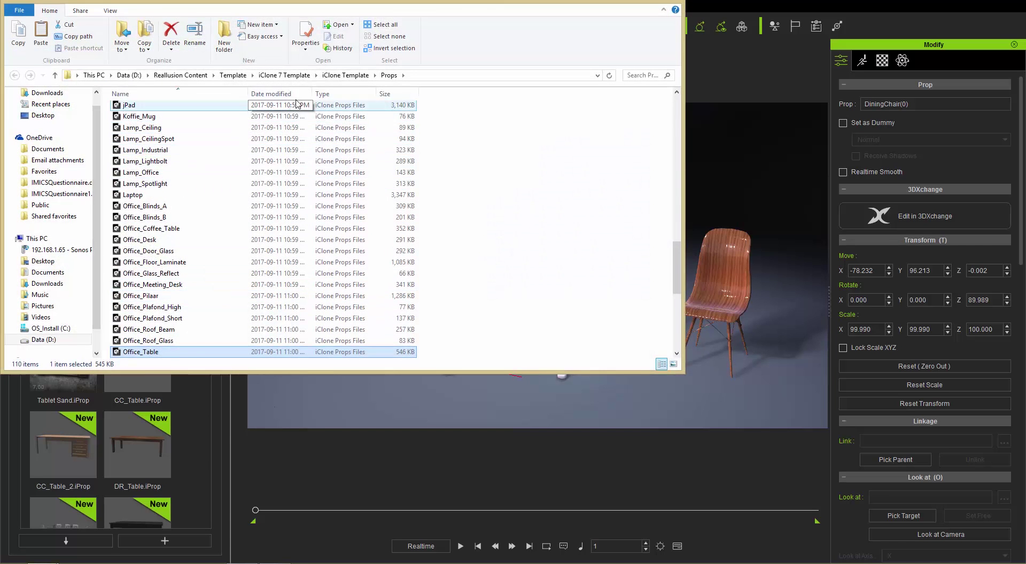
left_click(686, 6)
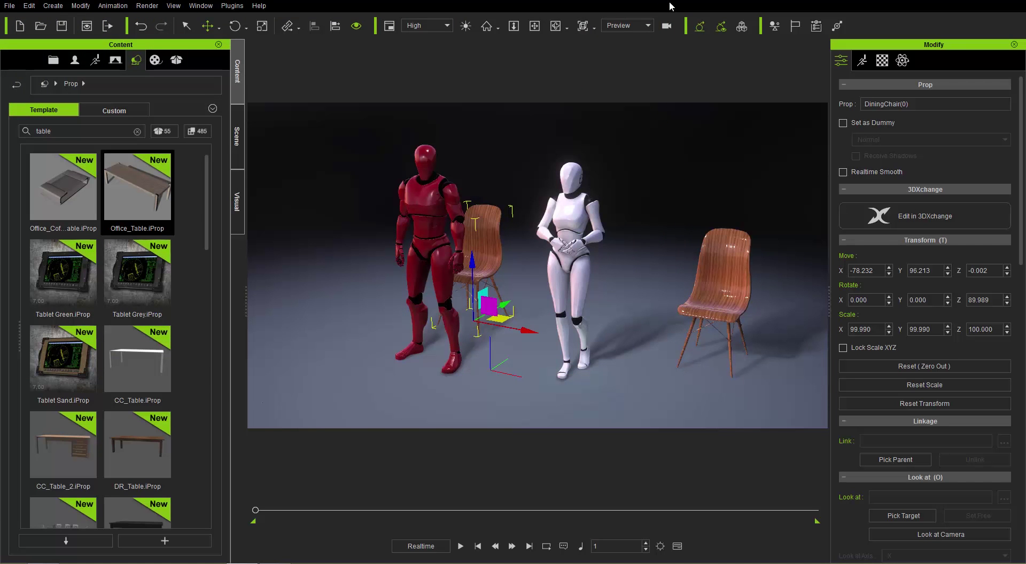
Show the project templates in the Content Manager and play the scene's animation with the two dummies framed closer
left_click(50, 61)
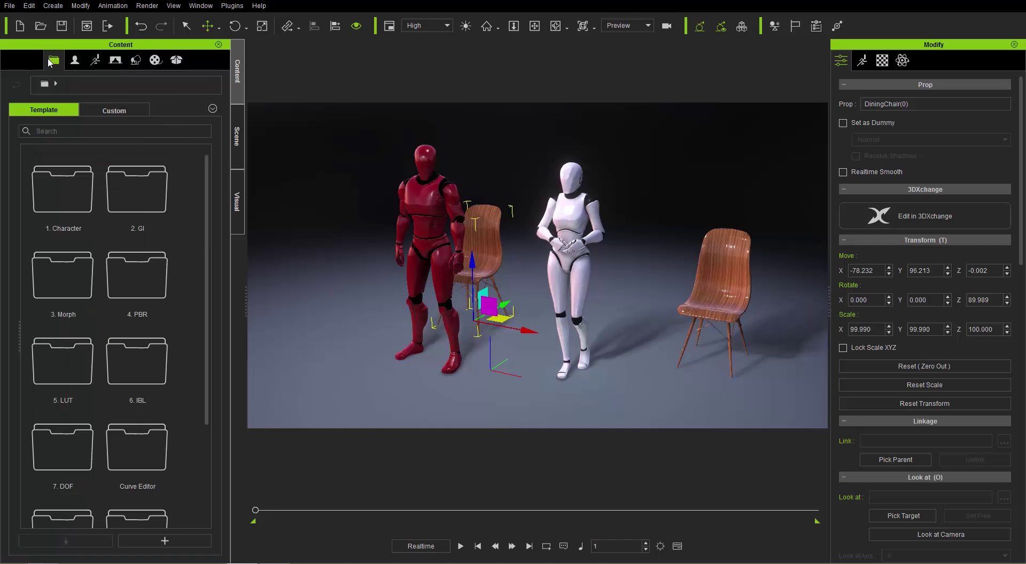
scroll(557, 312, "up", 5)
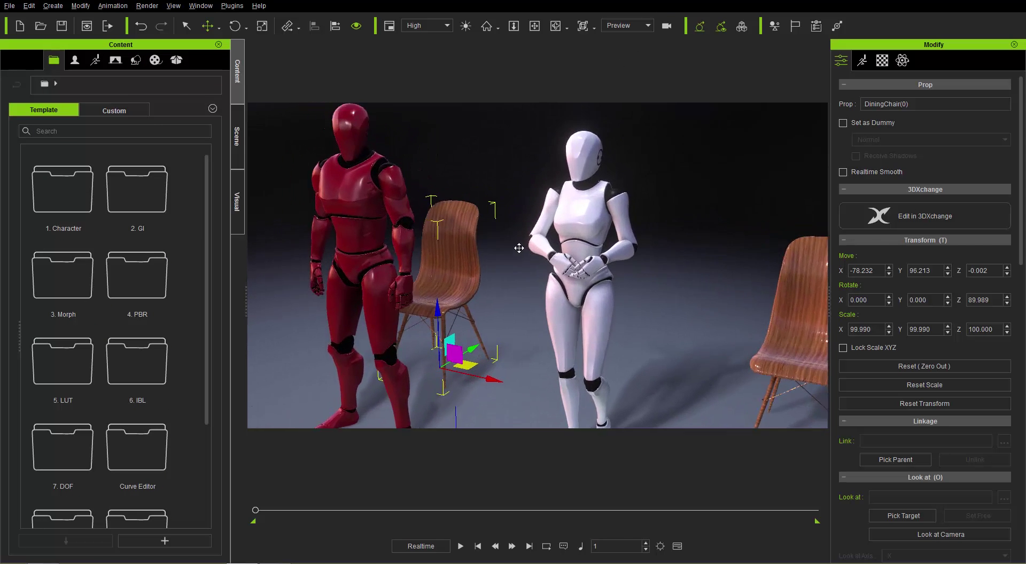
scroll(519, 248, "down", 5)
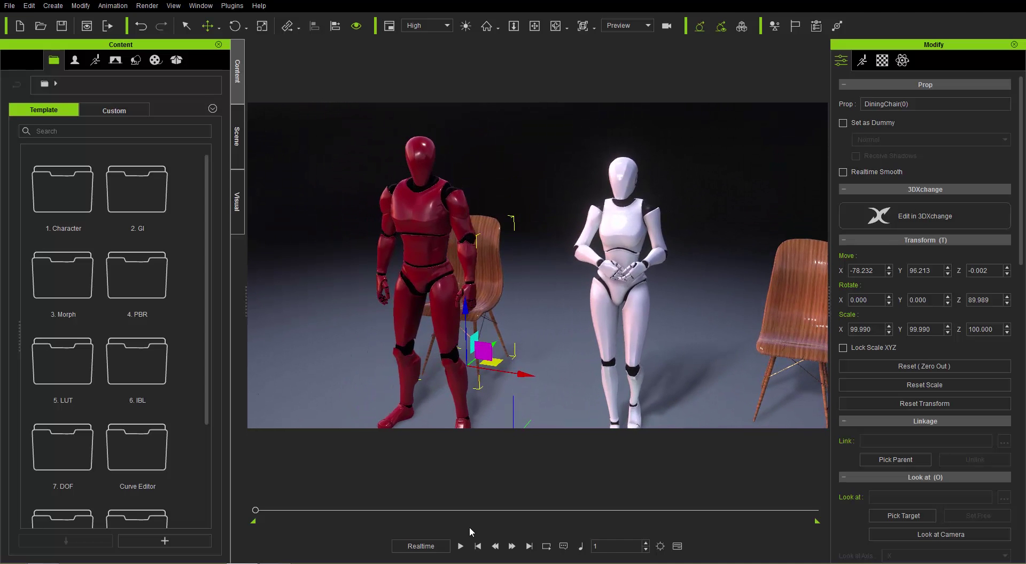
left_click(461, 547)
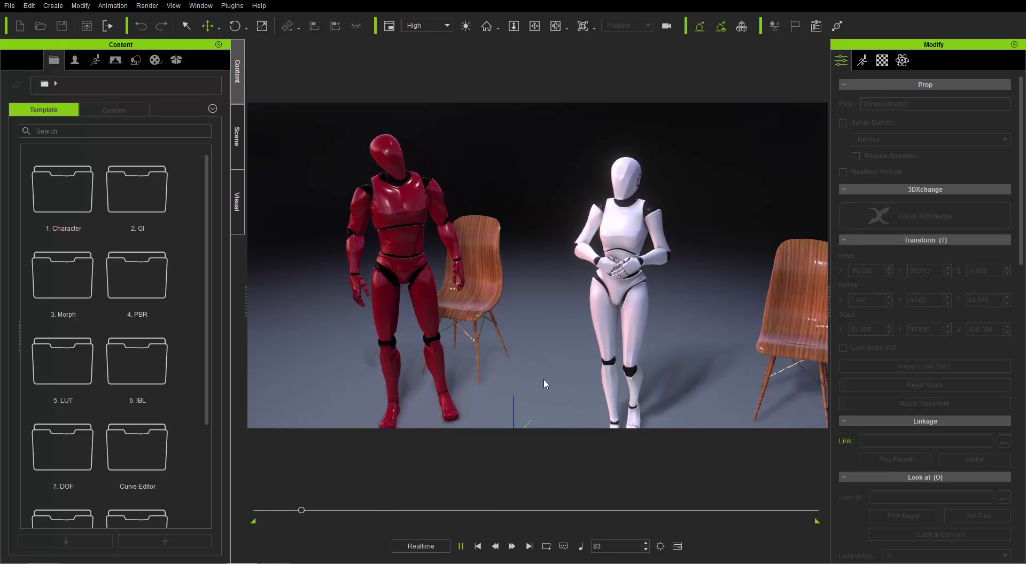